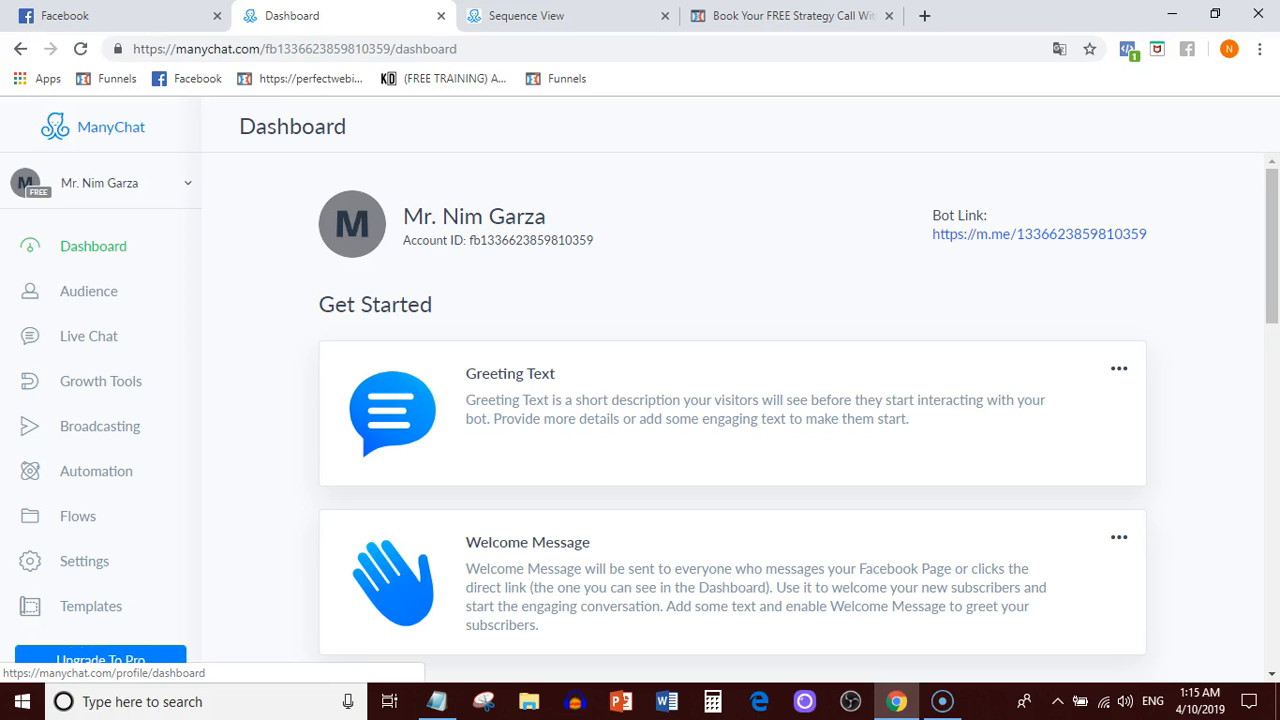
Examine the active subscribers figure in the dashboard's Bot Stats section
scroll(491, 583, down, 5)
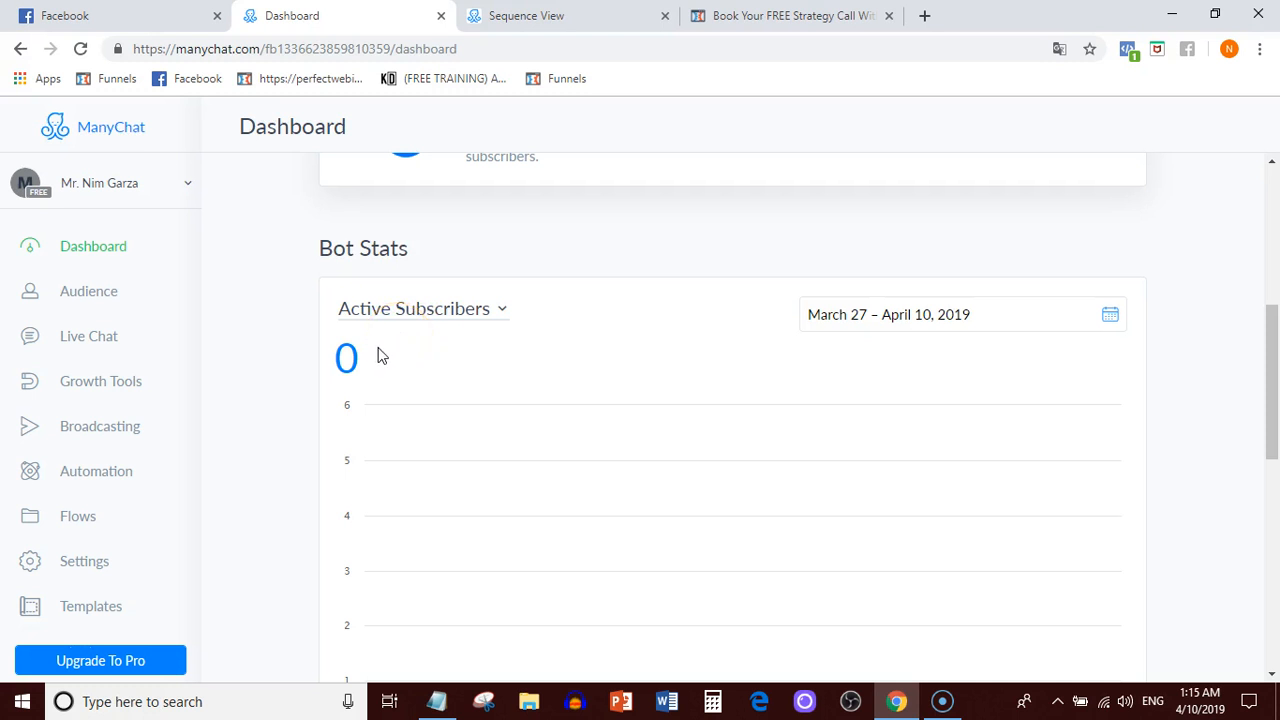
click(364, 370)
drag(343, 358, 425, 358)
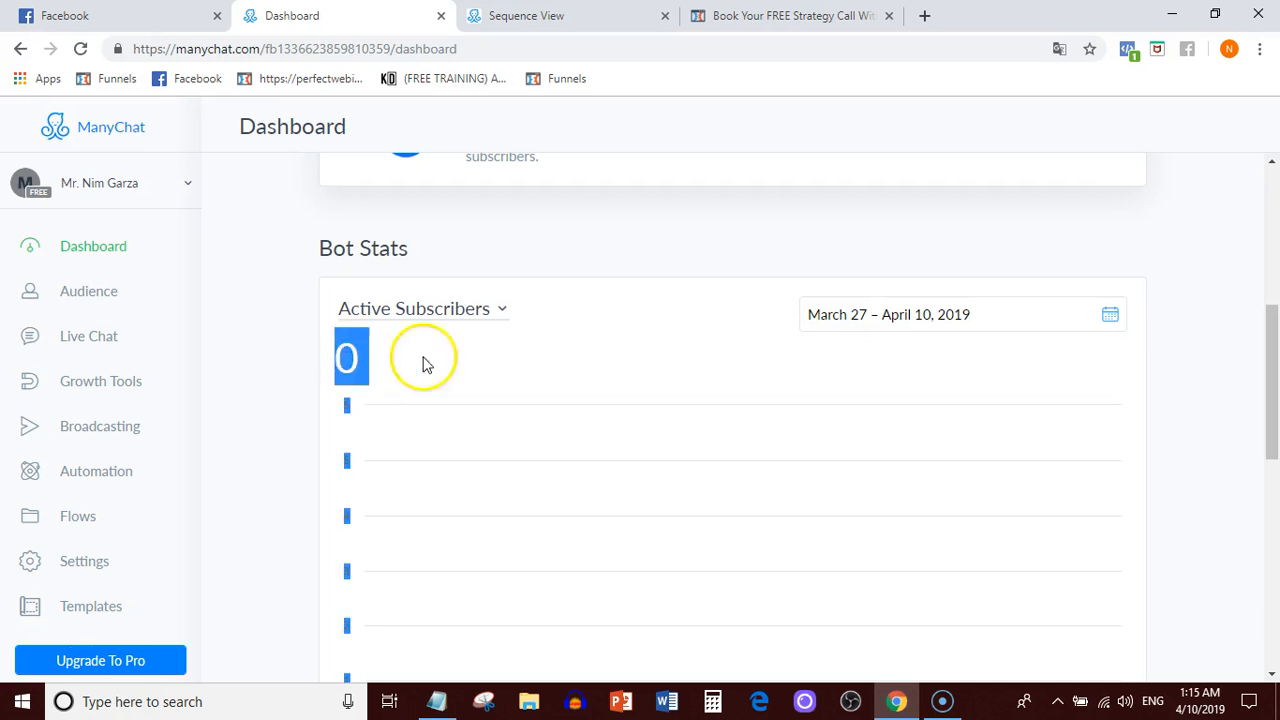
click(622, 284)
click(1238, 118)
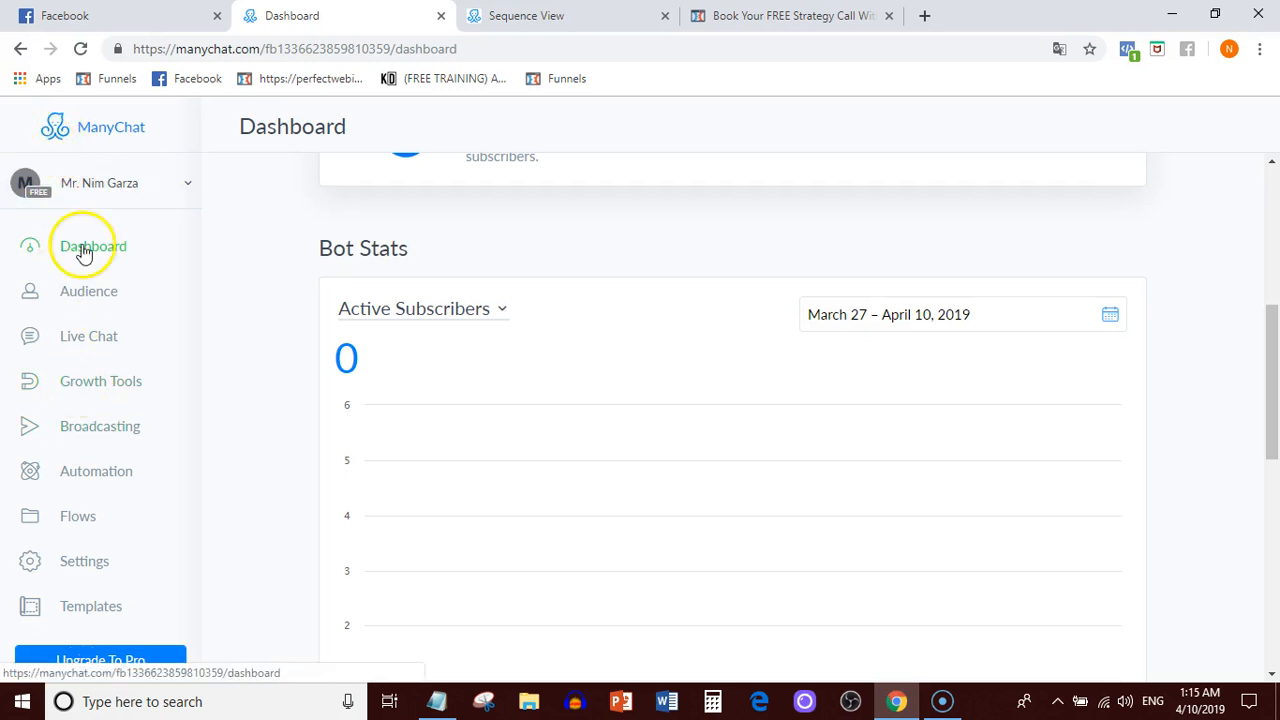
Open the Growth Tools page and check its list of widgets
click(80, 385)
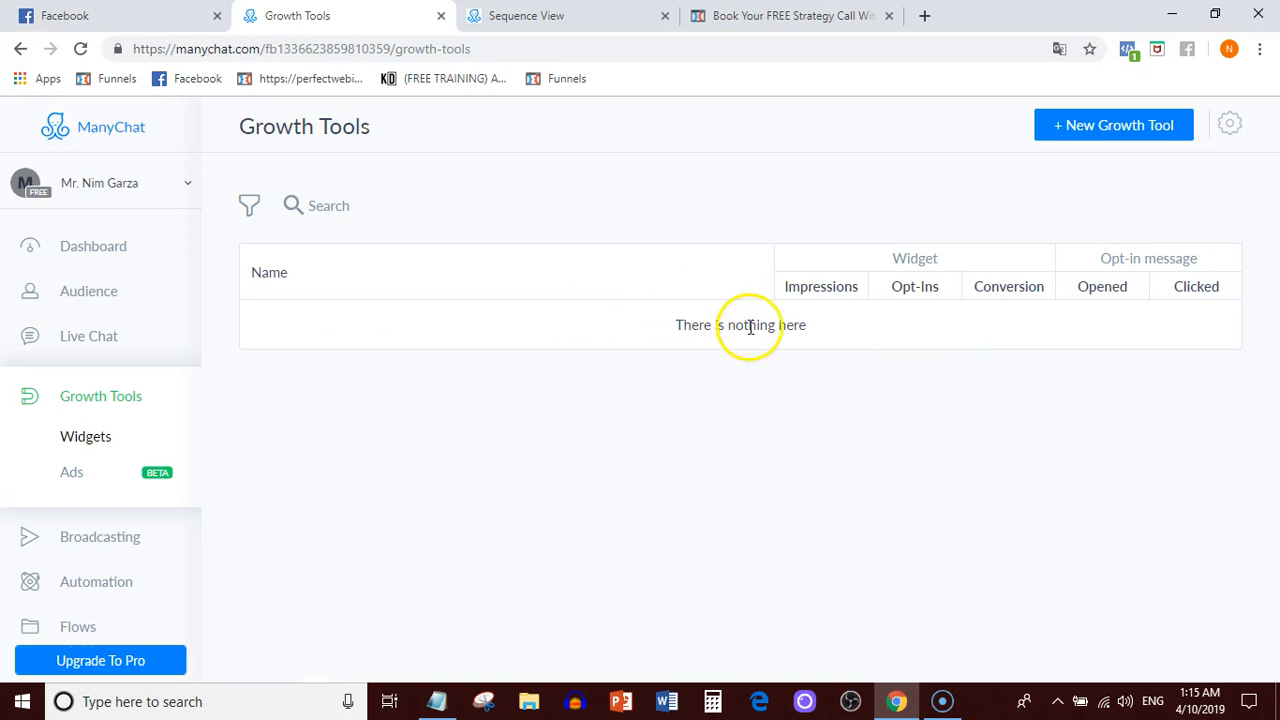
drag(811, 331, 603, 331)
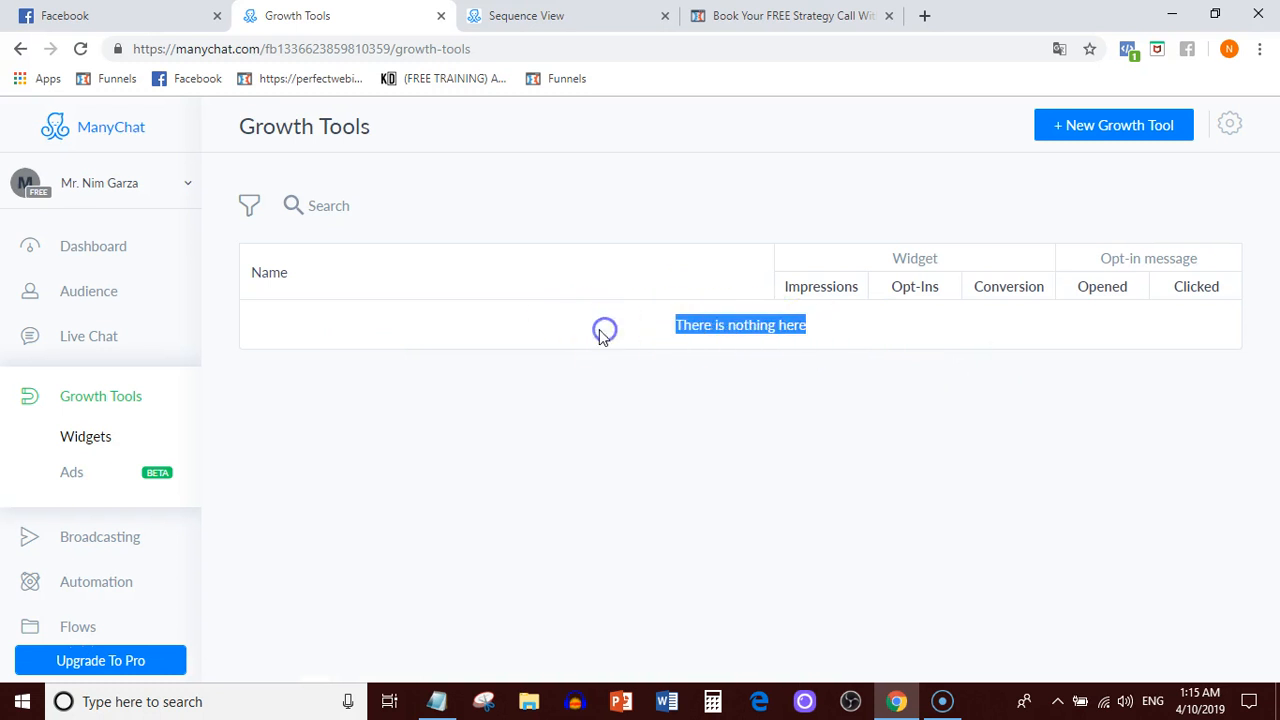
click(668, 380)
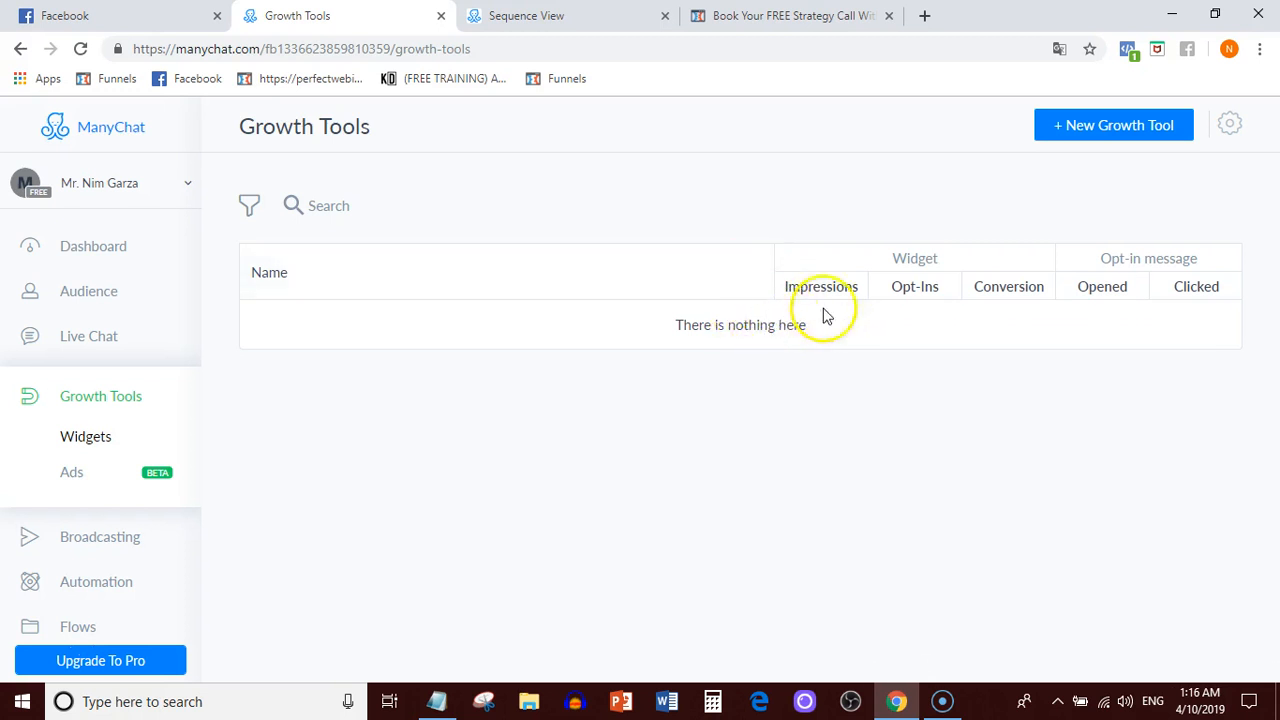
Create a Page Takeover growth tool, look through its state and opt-in settings, and return to the widget list
click(1075, 135)
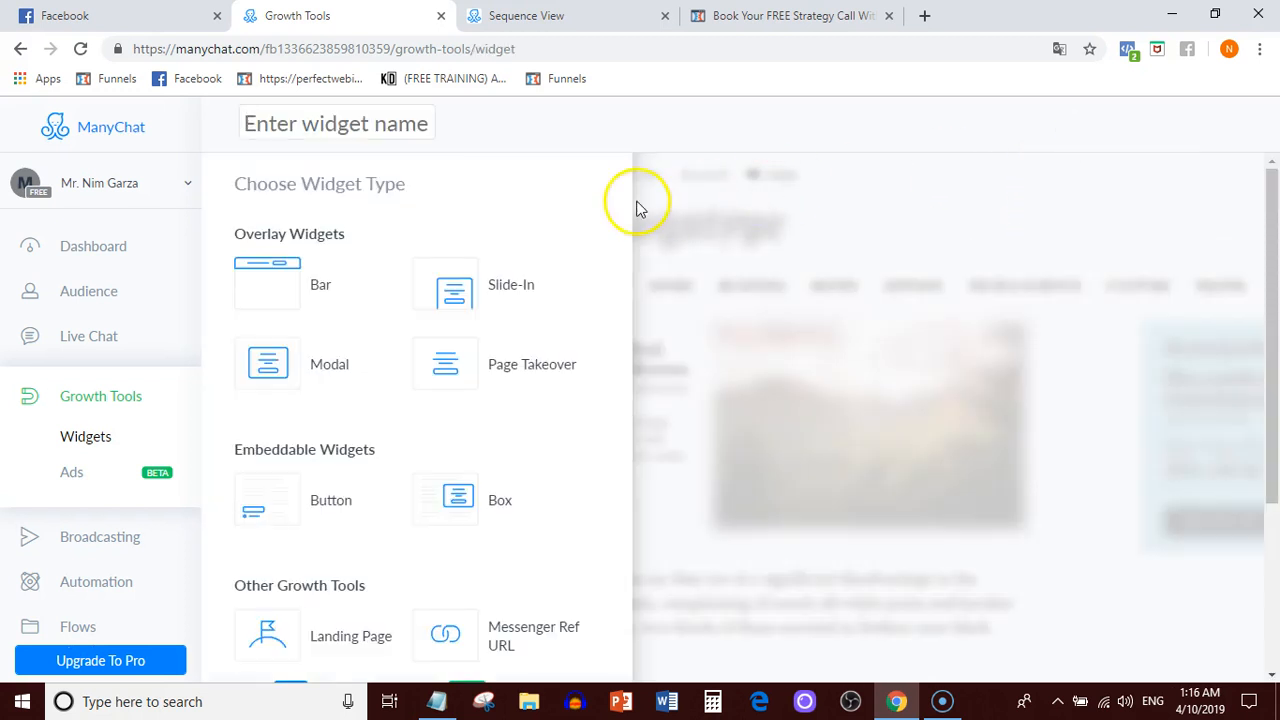
scroll(529, 280, down, 2)
click(491, 193)
click(400, 121)
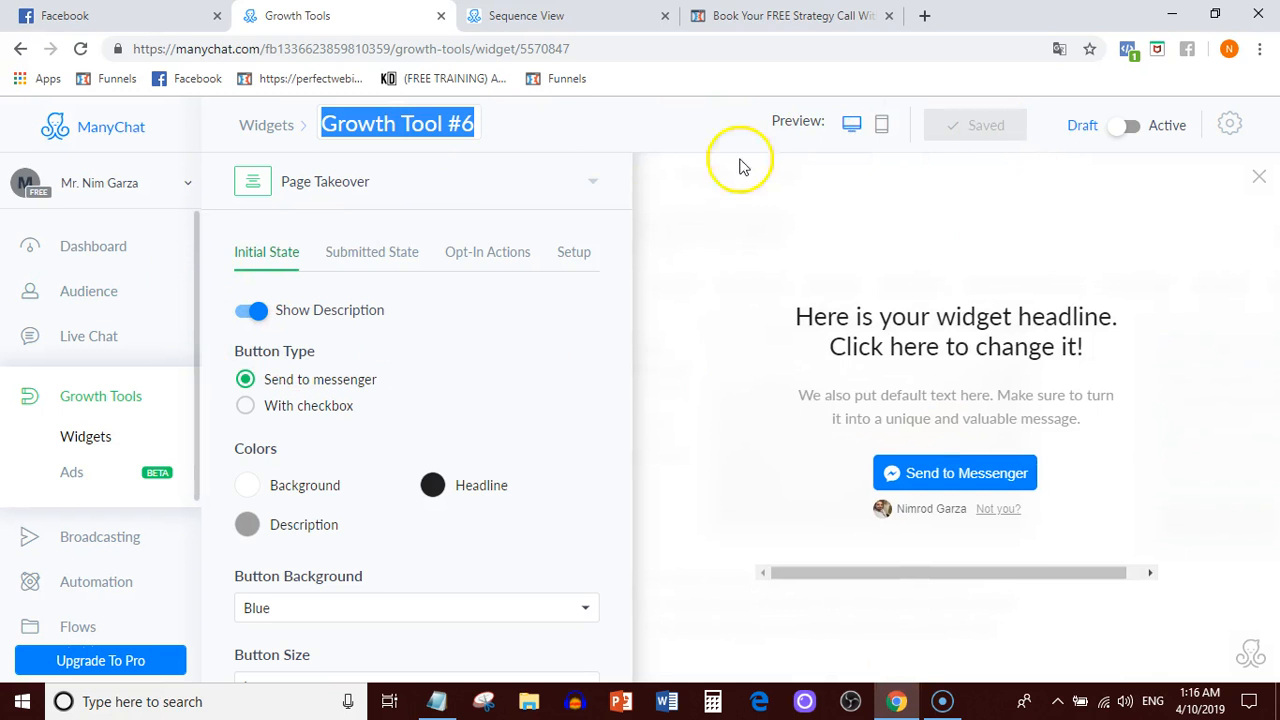
click(350, 258)
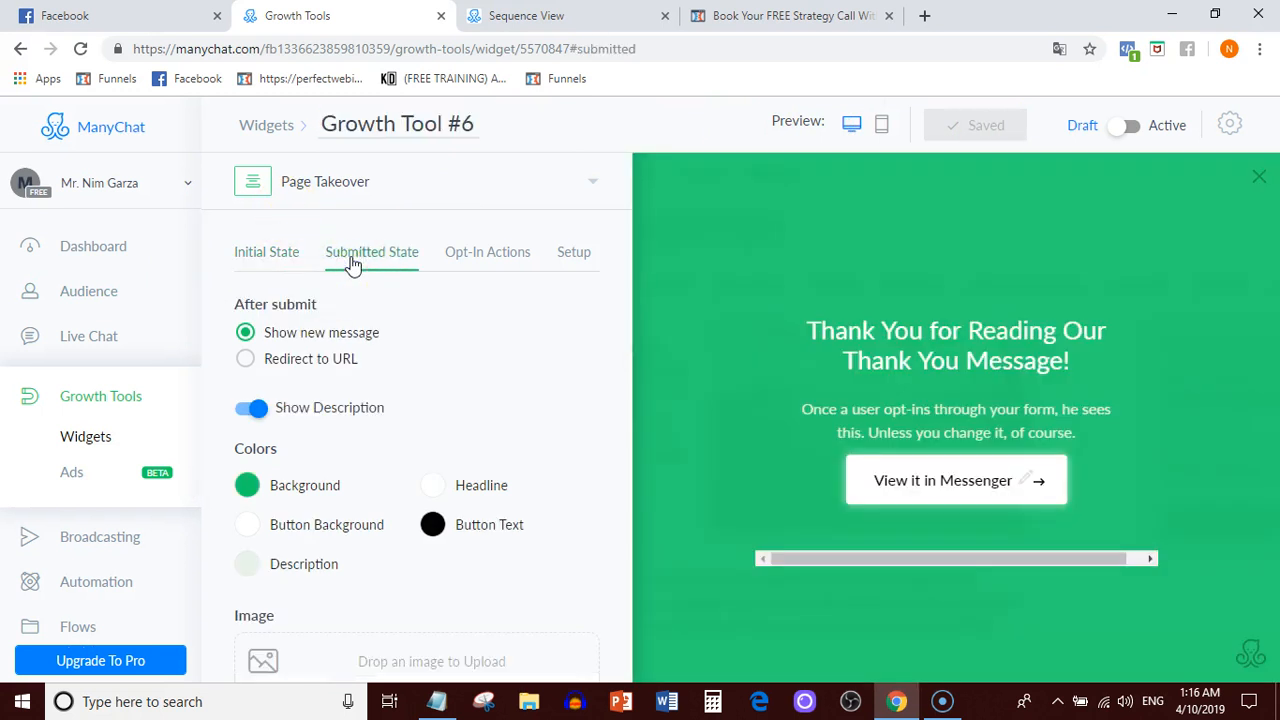
click(492, 254)
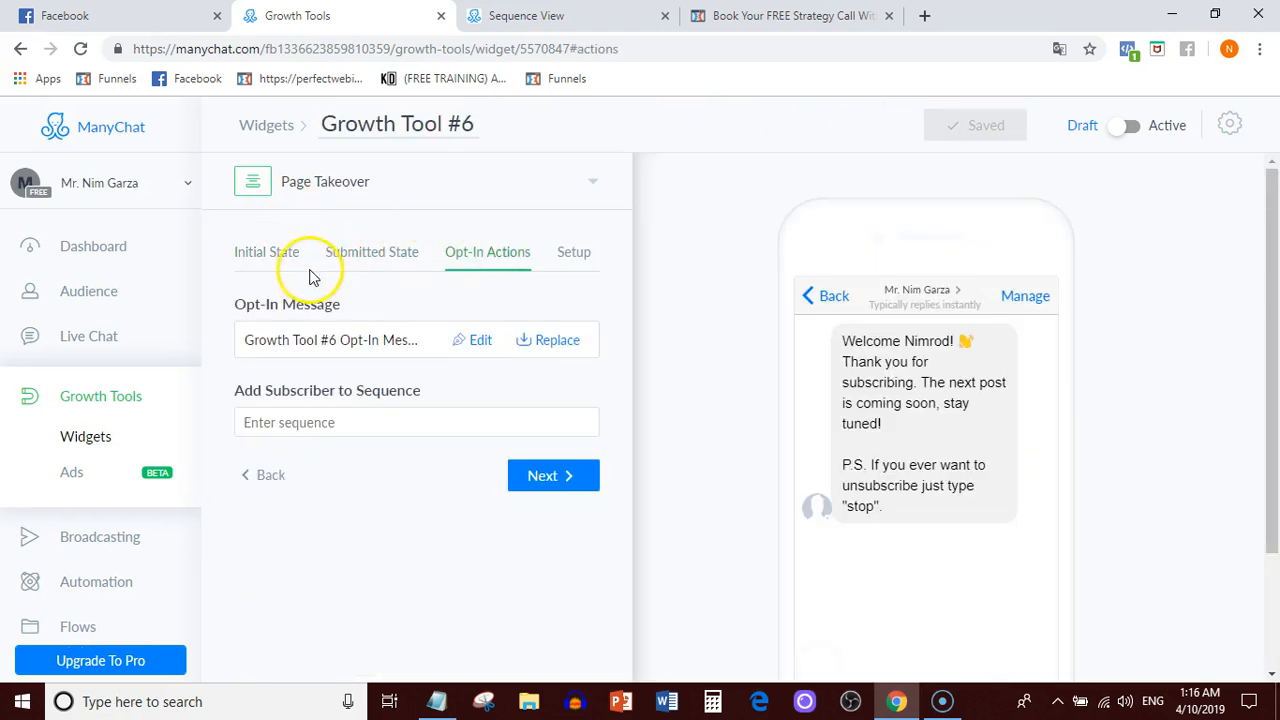
click(255, 251)
click(286, 126)
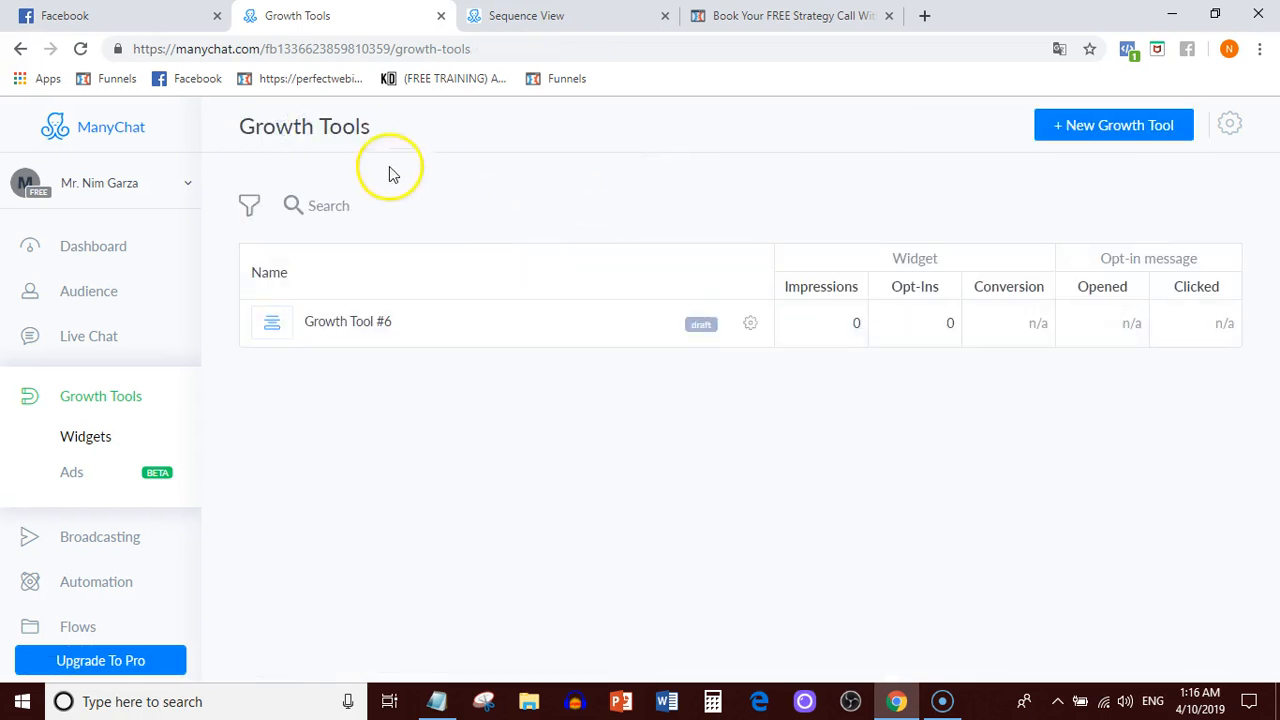
Delete the draft Page Takeover growth tool from the list
click(751, 326)
click(697, 443)
click(800, 199)
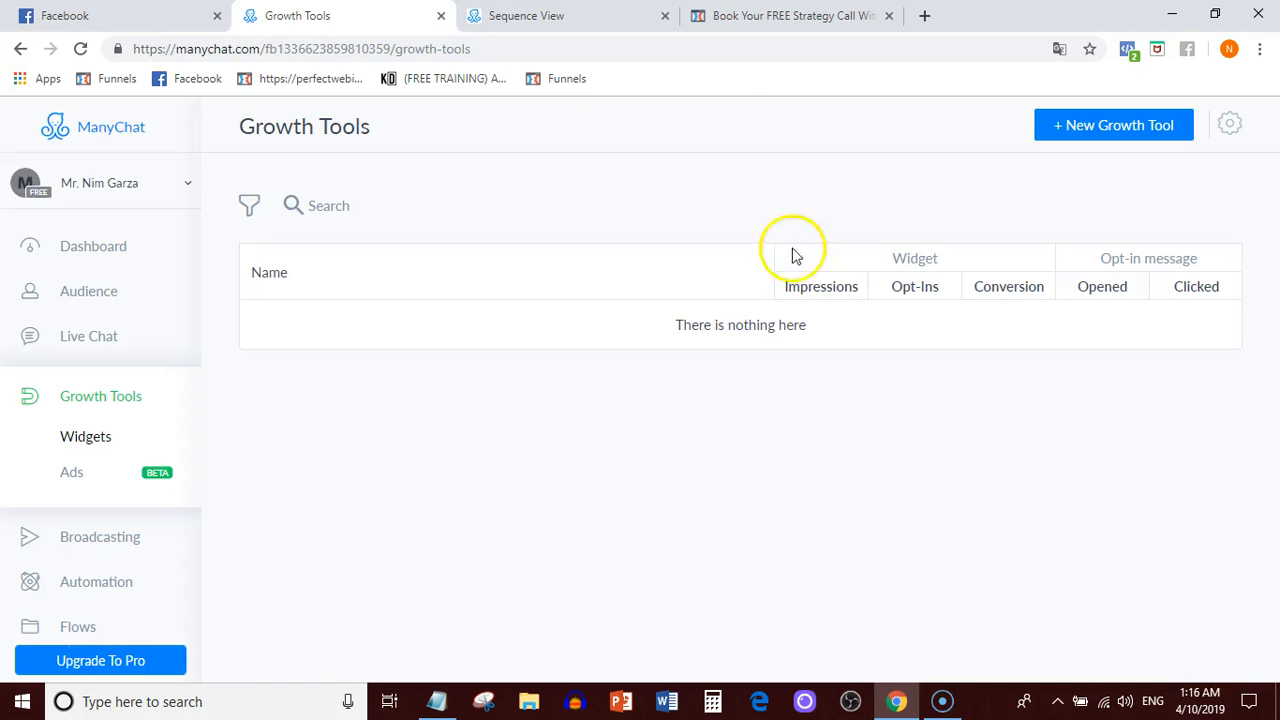
Start creating a new growth tool
click(1104, 127)
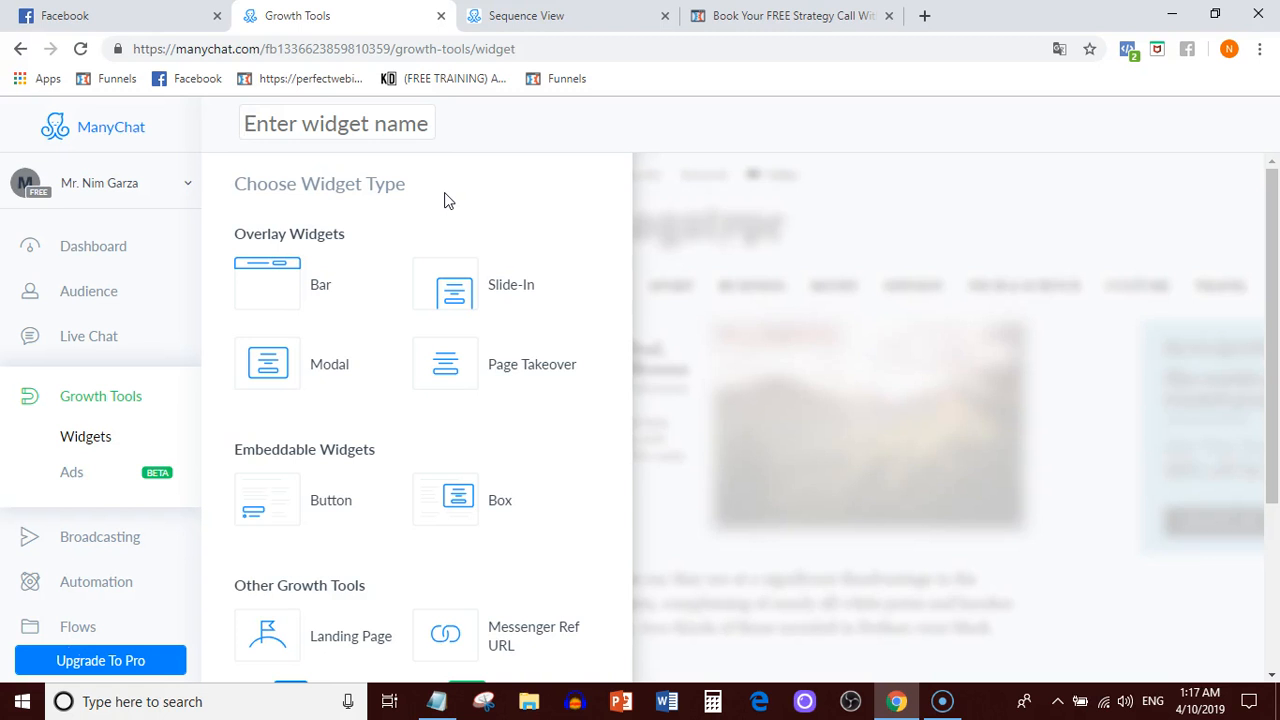
Try "myEcon prospects", "myEcon lead" and "myEcon list" as the widget name, and erase the text
text(myEco)
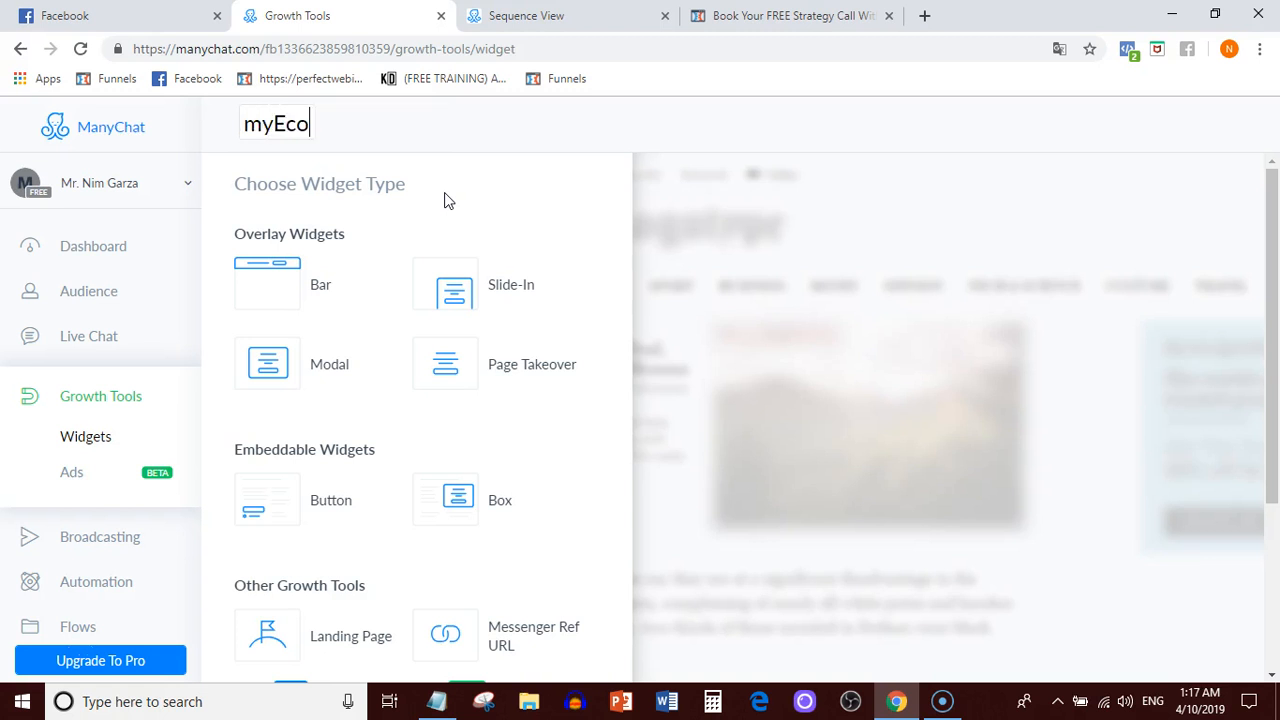
text(n prospec)
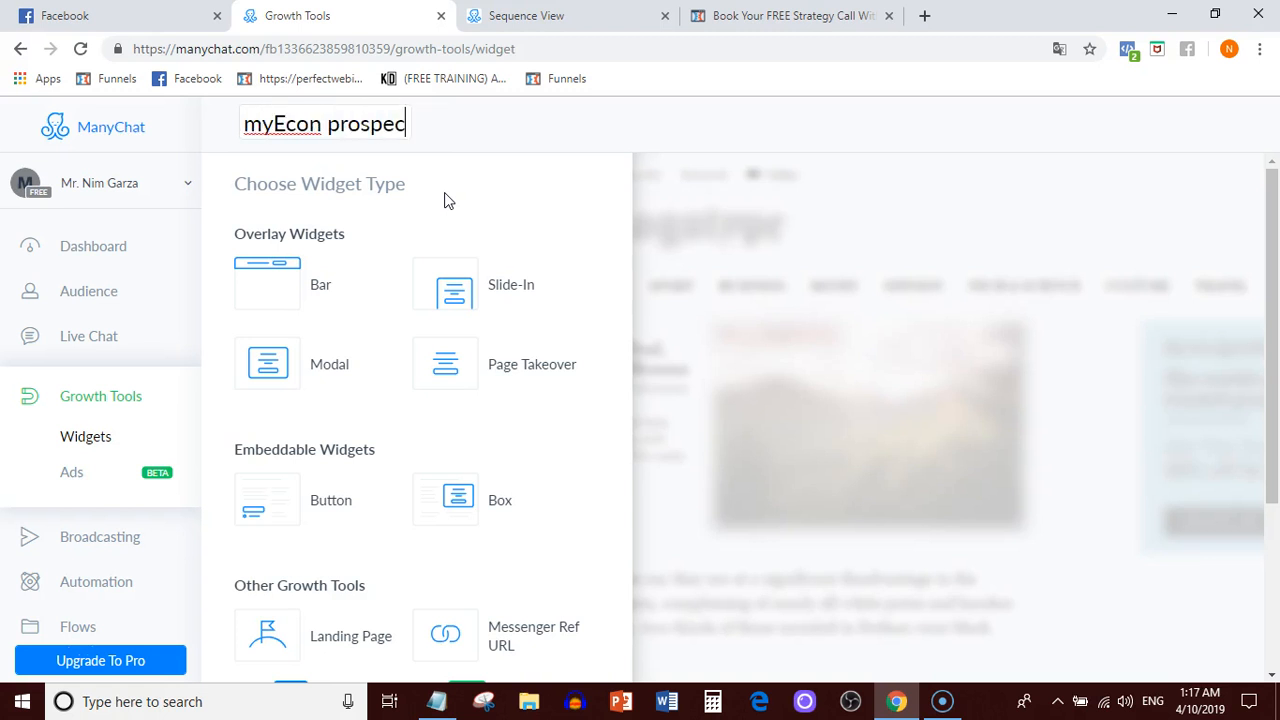
text(ts)
key(BackSpace)
key(BackSpace)
key(BackSpace)
key(BackSpace)
key(BackSpace)
key(BackSpace)
key(BackSpace)
text(lead)
key(BackSpace)
key(BackSpace)
key(BackSpace)
key(BackSpace)
text(list)
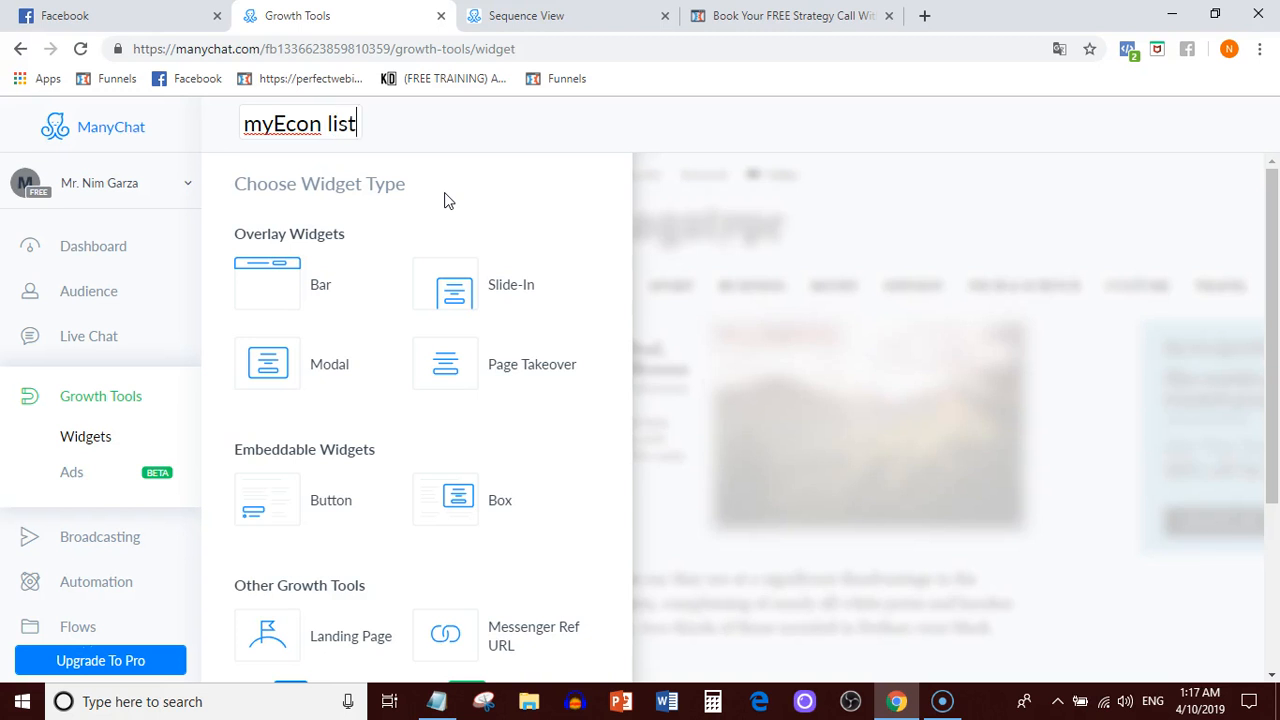
key(BackSpace)
key(BackSpace)
key(BackSpace)
key(BackSpace)
key(BackSpace)
key(BackSpace)
key(BackSpace)
key(BackSpace)
key(BackSpace)
key(BackSpace)
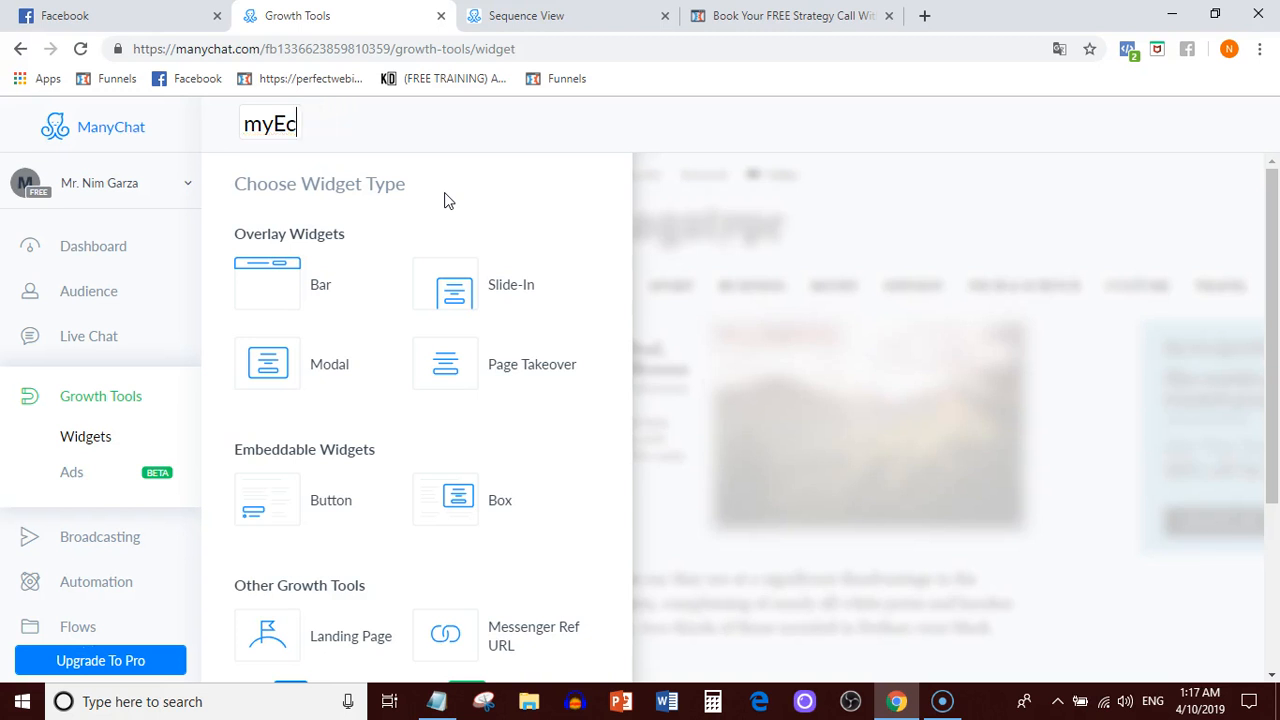
Try "MCA list" as the widget name and clear it again
text(MCA list)
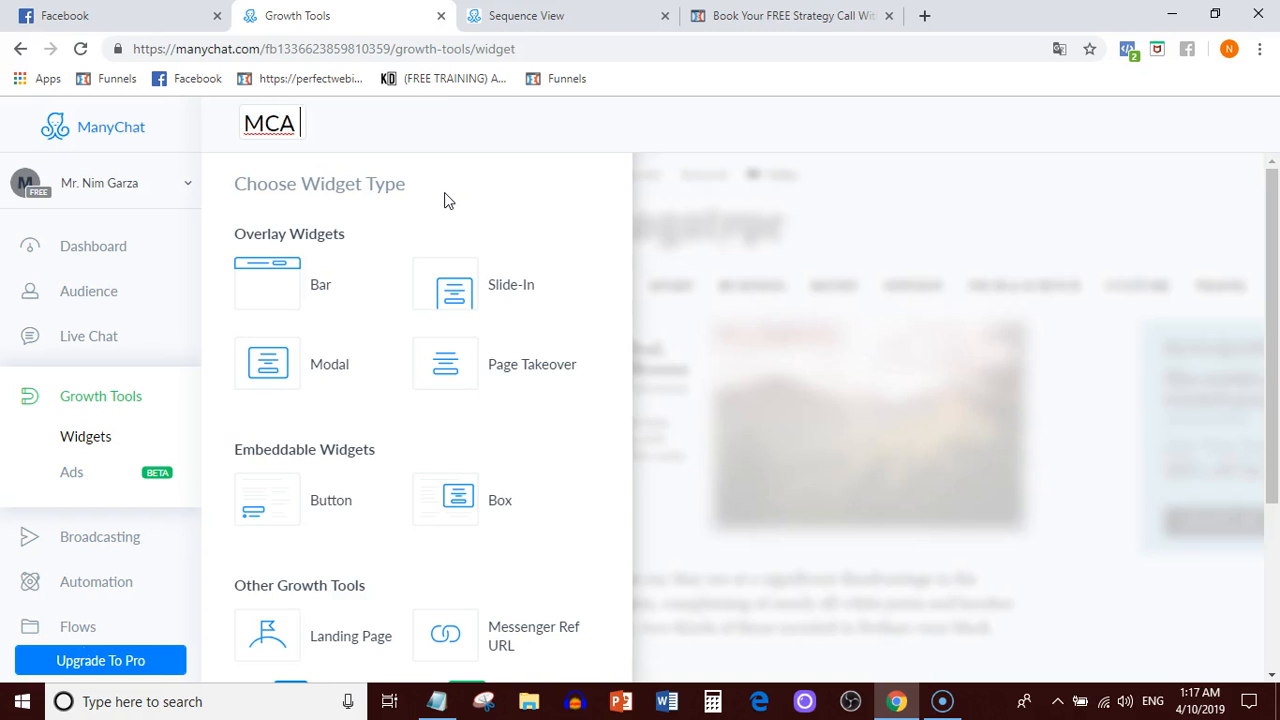
key(BackSpace)
key(BackSpace)
key(BackSpace)
key(BackSpace)
key(BackSpace)
key(BackSpace)
key(BackSpace)
Try "easy1up List" as the widget name and empty the name field
text(easyup List)
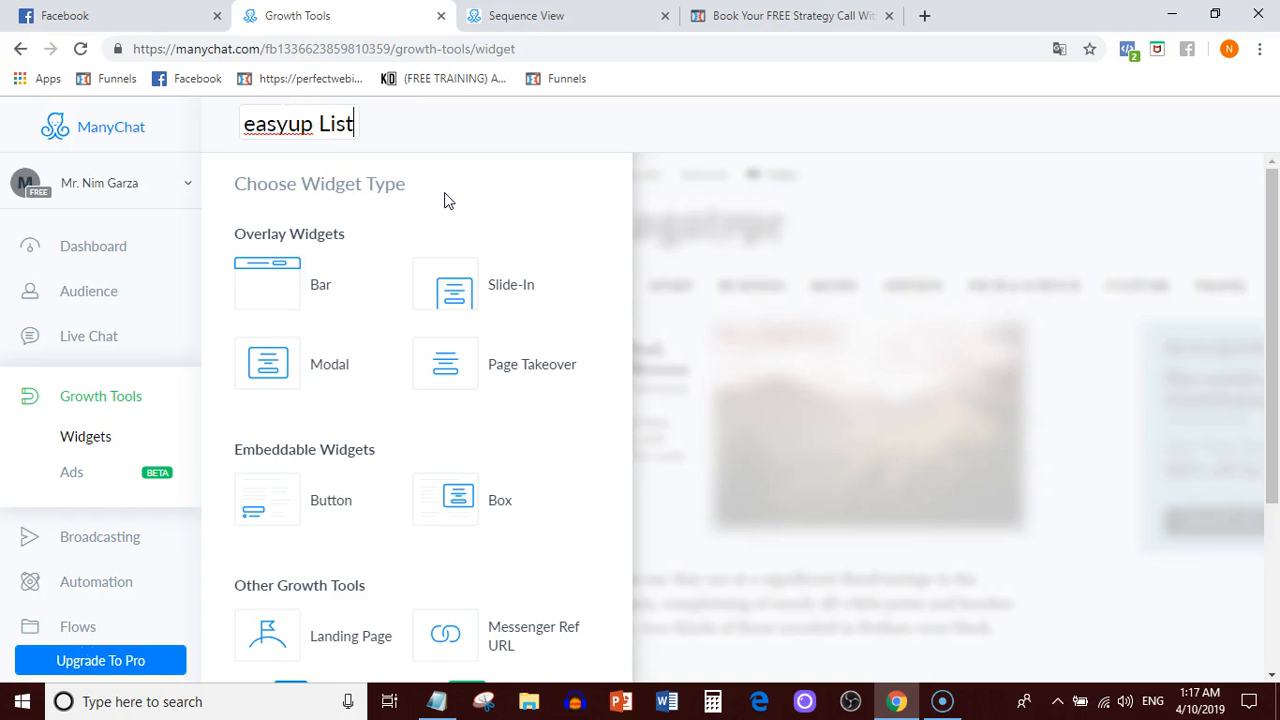
key(Left)
key(Left)
key(Num_Lock)
text(1)
key(Right)
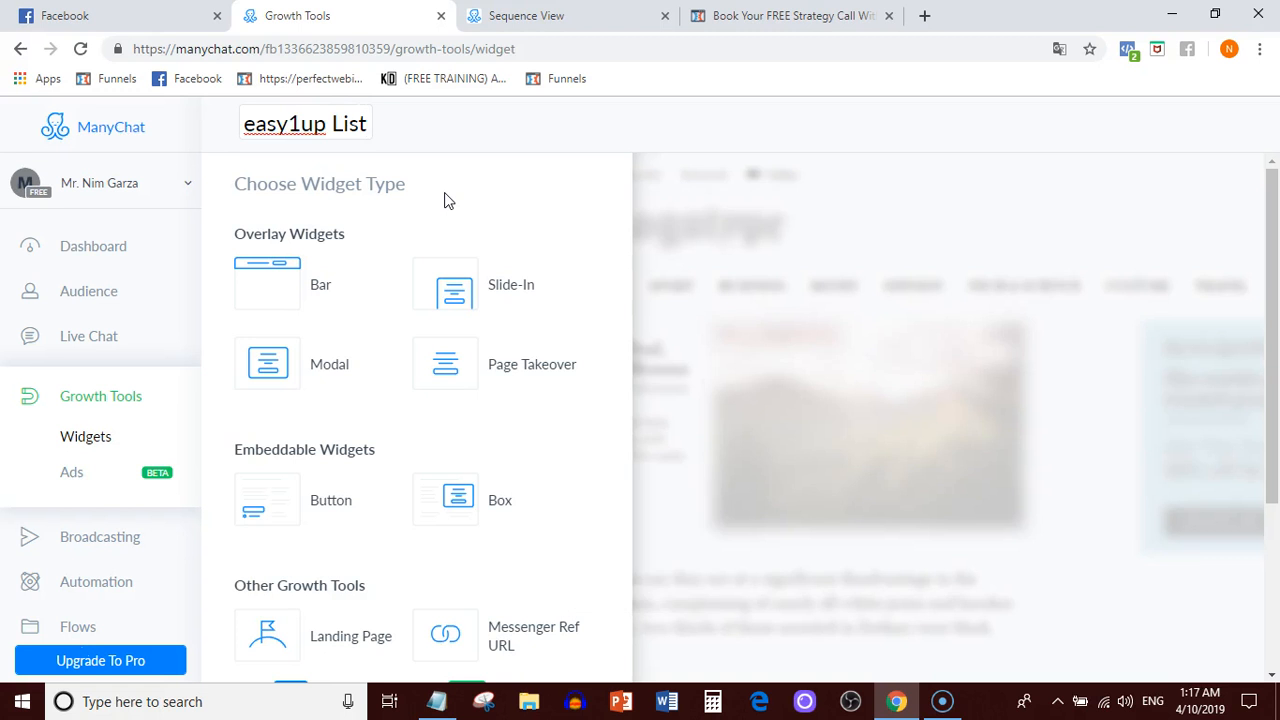
key(BackSpace)
key(BackSpace)
key(BackSpace)
key(BackSpace)
key(BackSpace)
key(BackSpace)
key(BackSpace)
key(BackSpace)
key(BackSpace)
key(BackSpace)
key(BackSpace)
key(BackSpace)
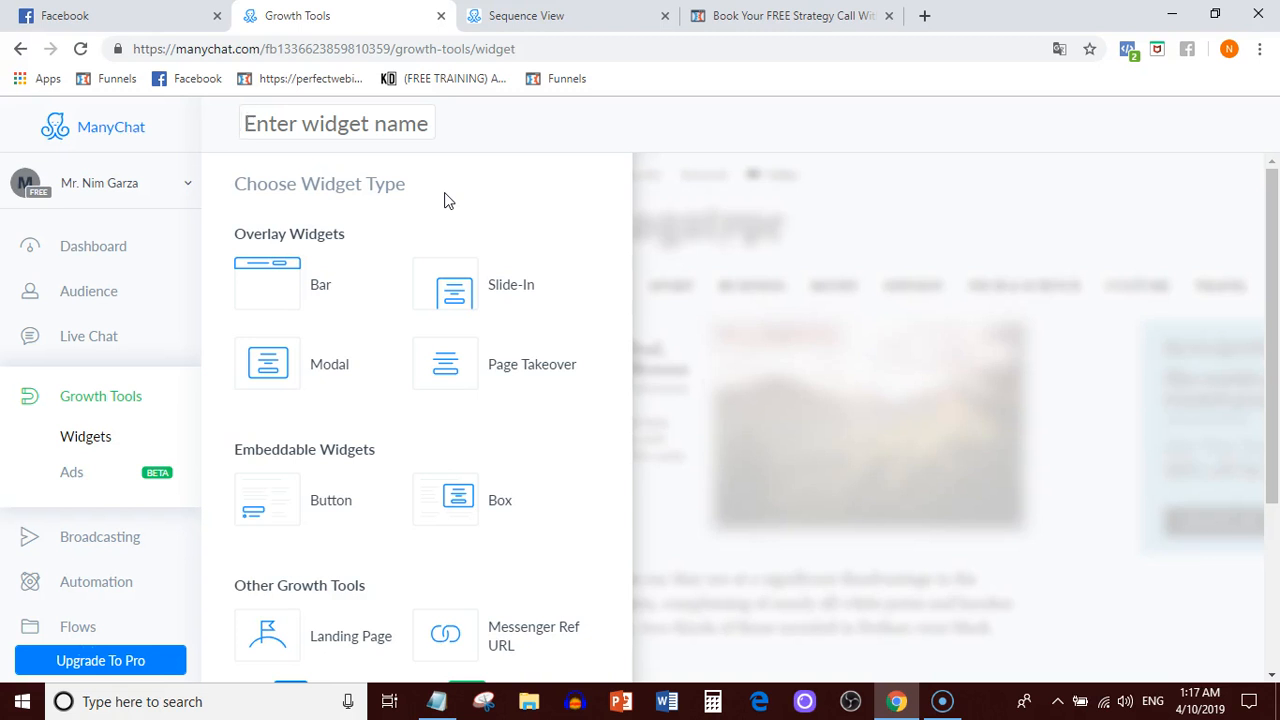
Name the widget with the owner's first name in the possessive followed by "Consultation Leads"
text(Nim's)
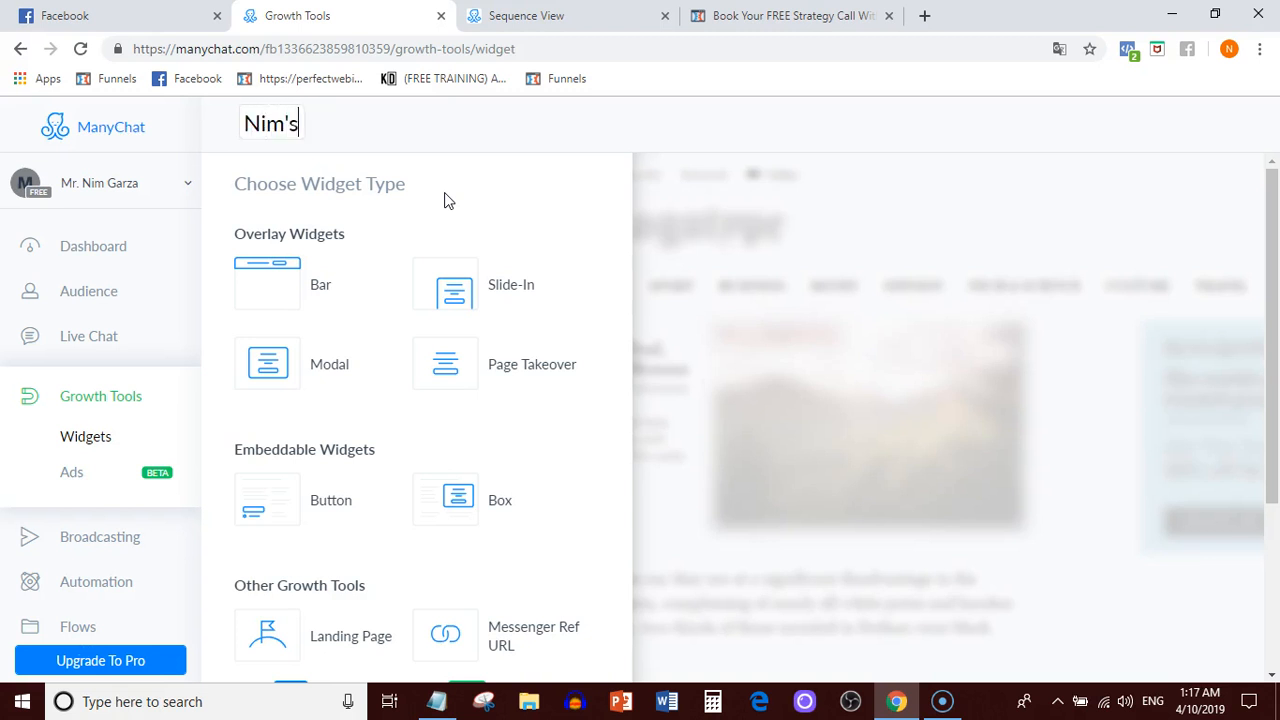
text( LEads)
key(Left)
key(Left)
key(Left)
key(BackSpace)
text(Consultation)
click(533, 165)
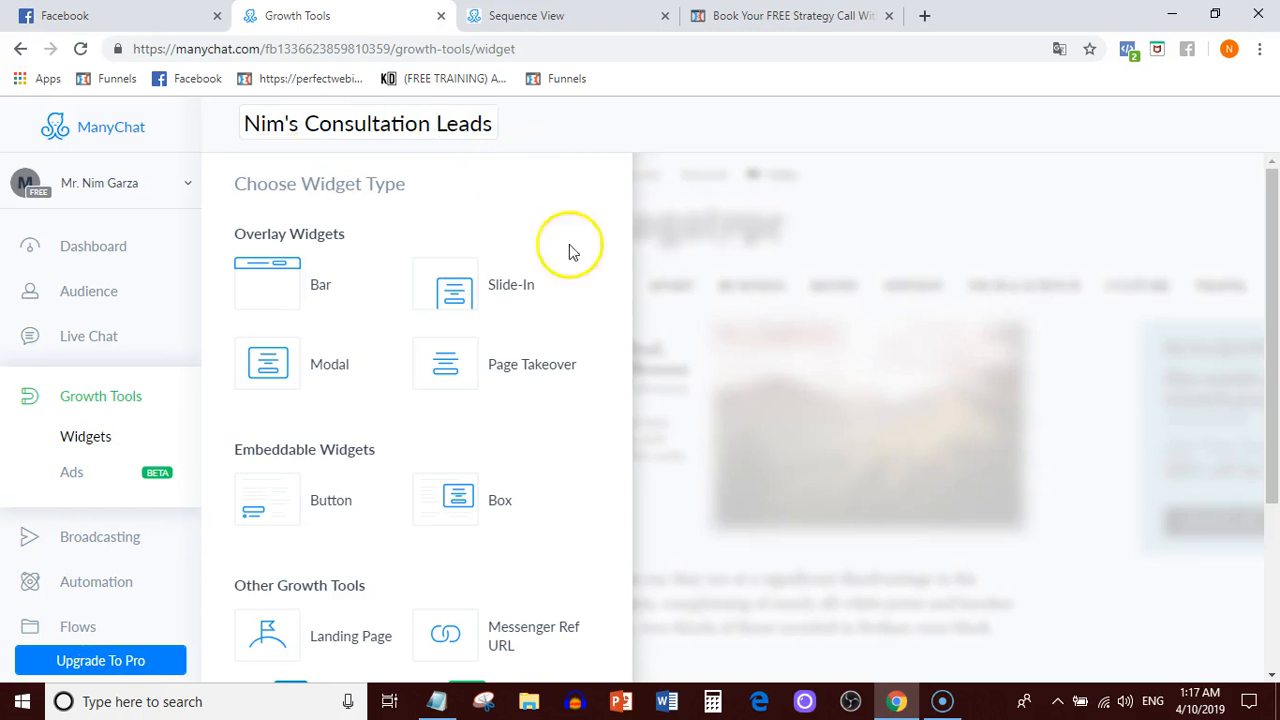
Choose Messenger Ref URL as the widget type and check which sequences are available for adding its subscribers
scroll(523, 366, down, 2)
scroll(515, 364, up, 2)
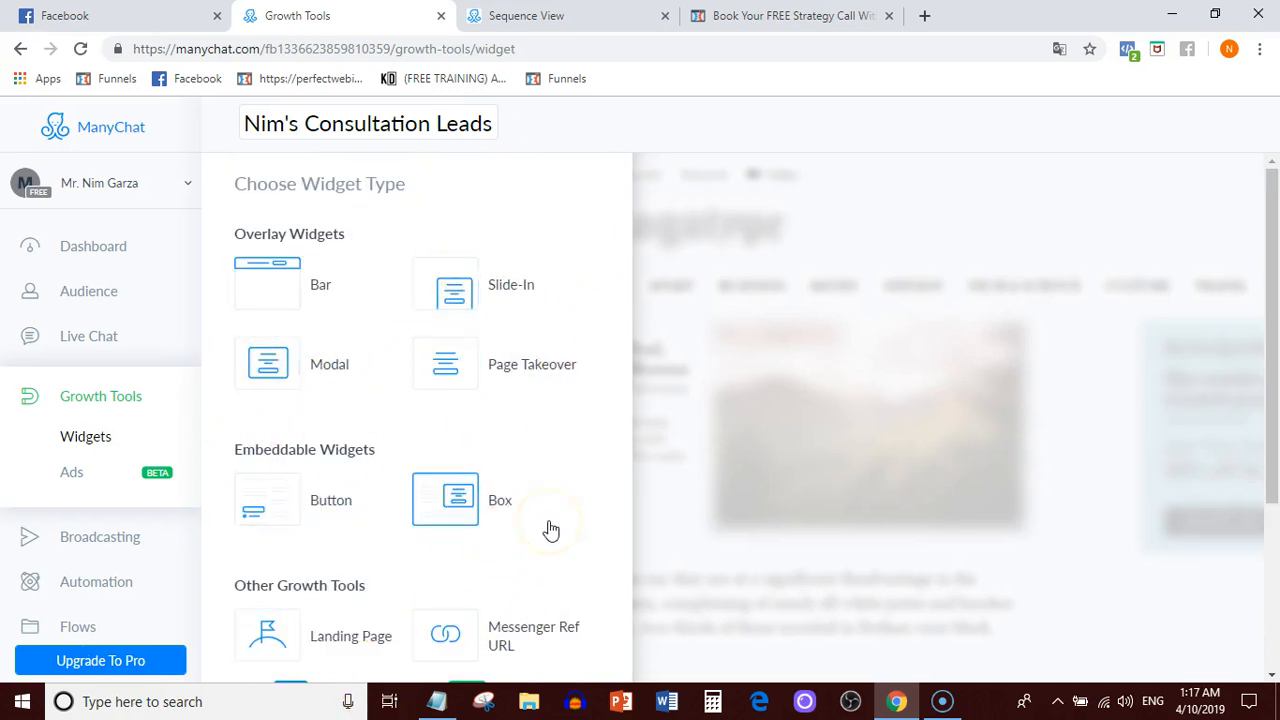
scroll(550, 529, down, 2)
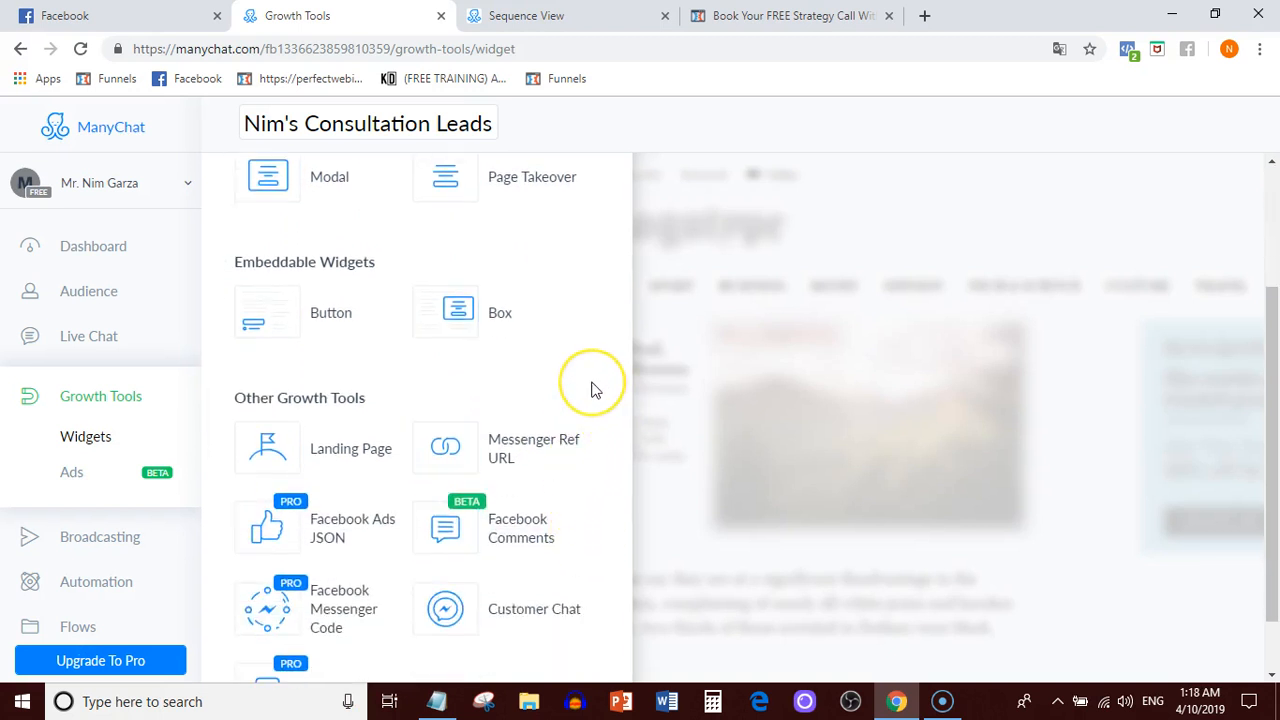
click(546, 452)
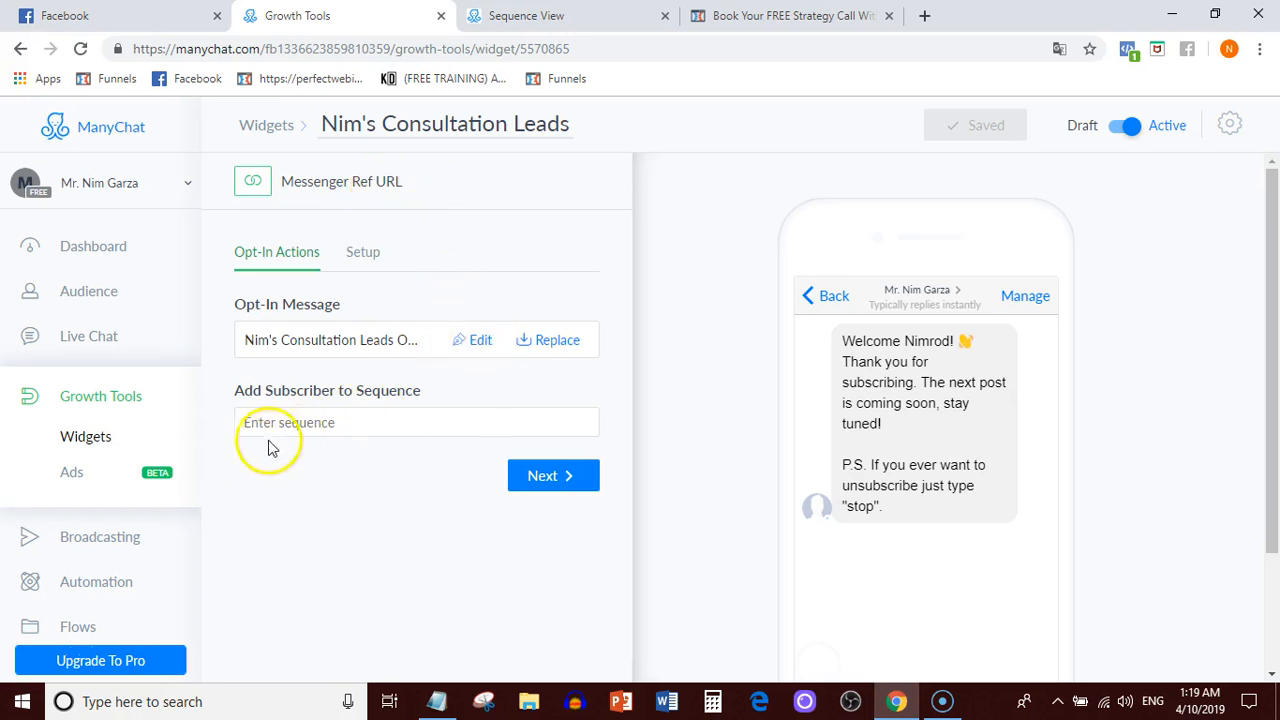
click(295, 423)
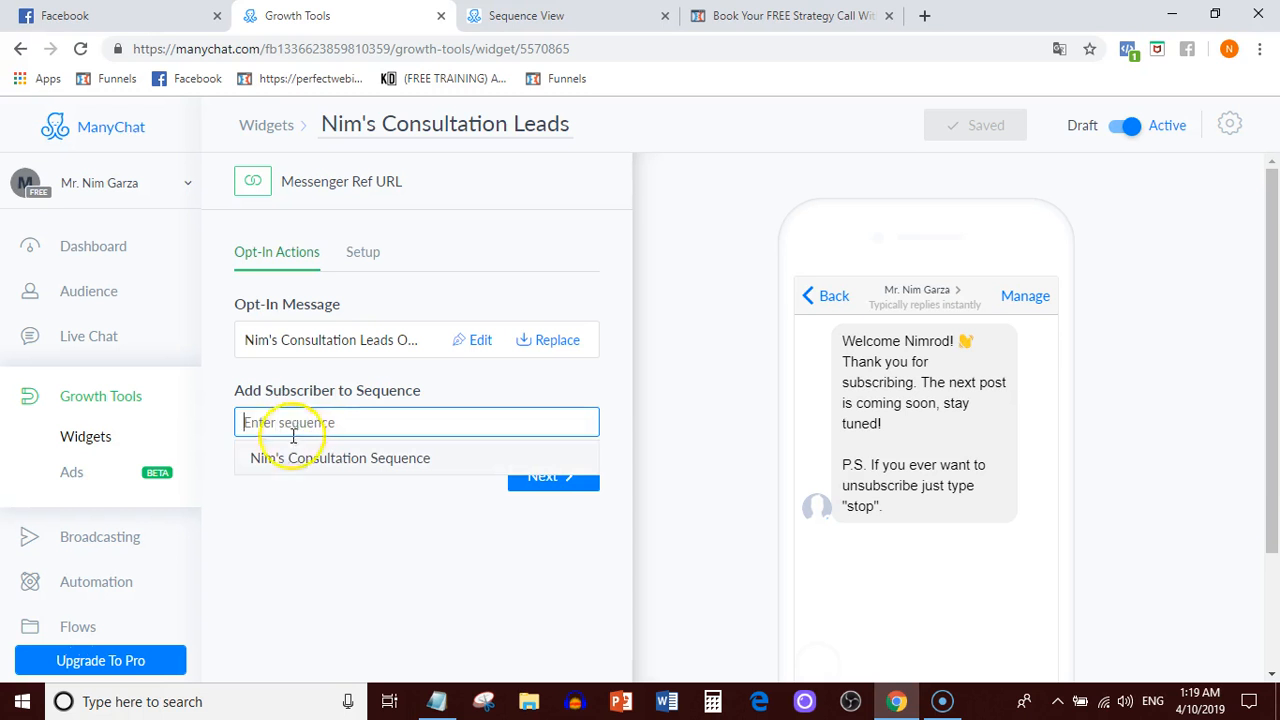
click(289, 494)
Switch to the browser page showing the consultation sequence and go to the list of automation sequences
click(490, 16)
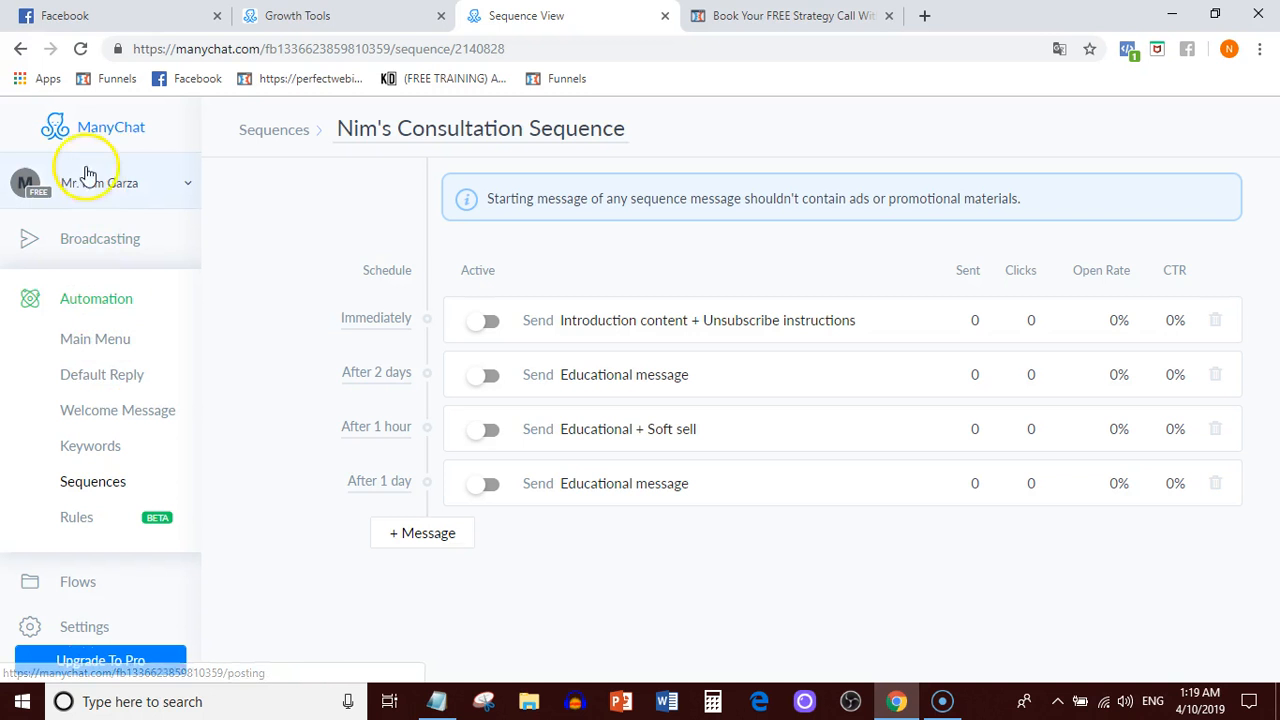
click(89, 239)
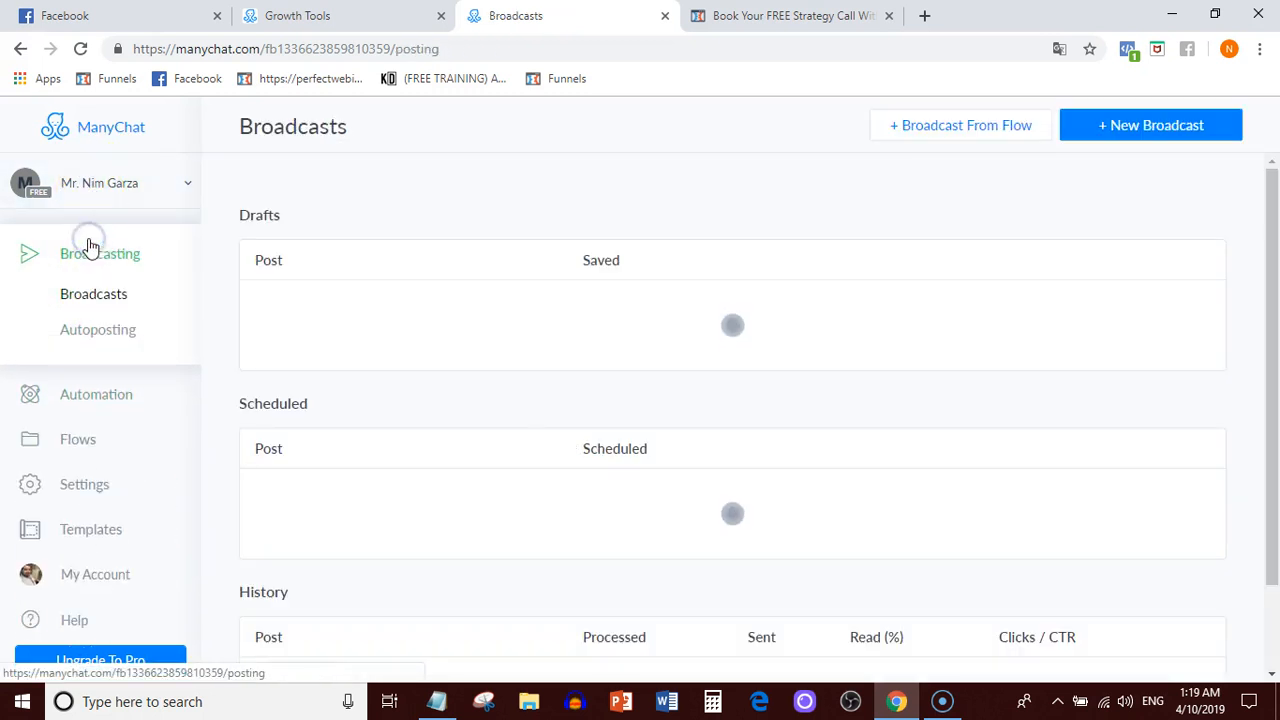
click(93, 122)
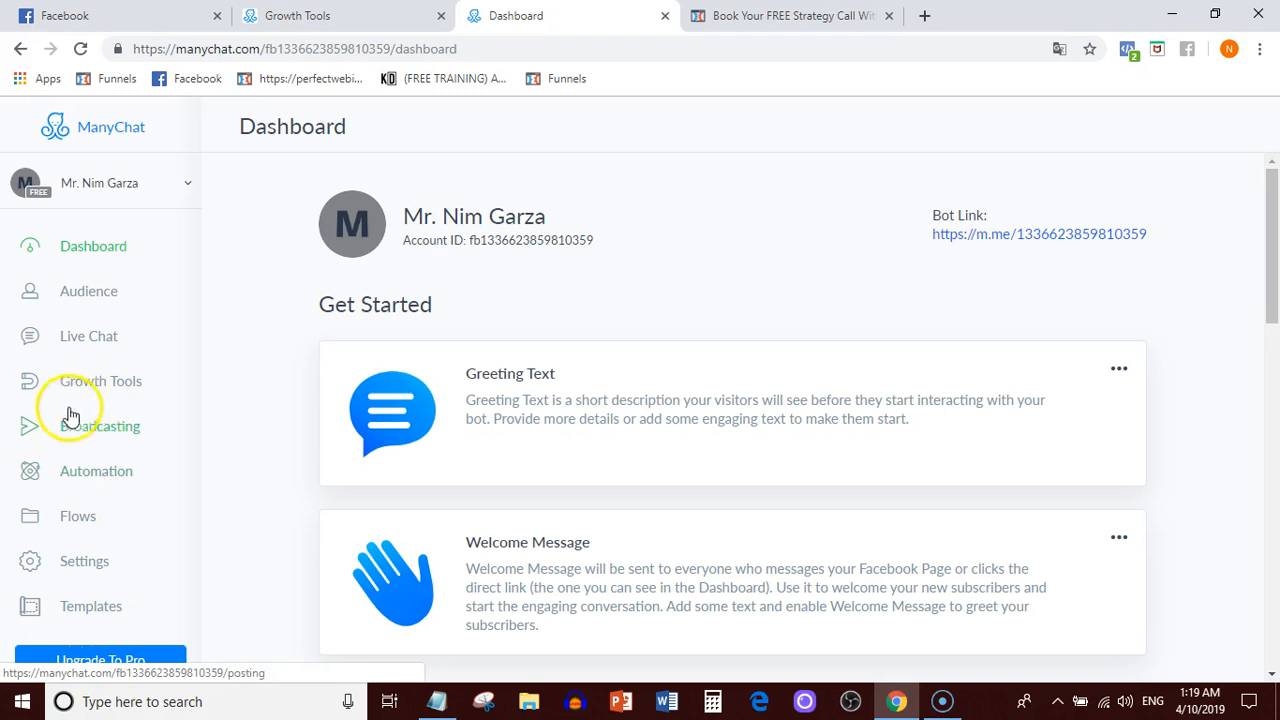
click(77, 479)
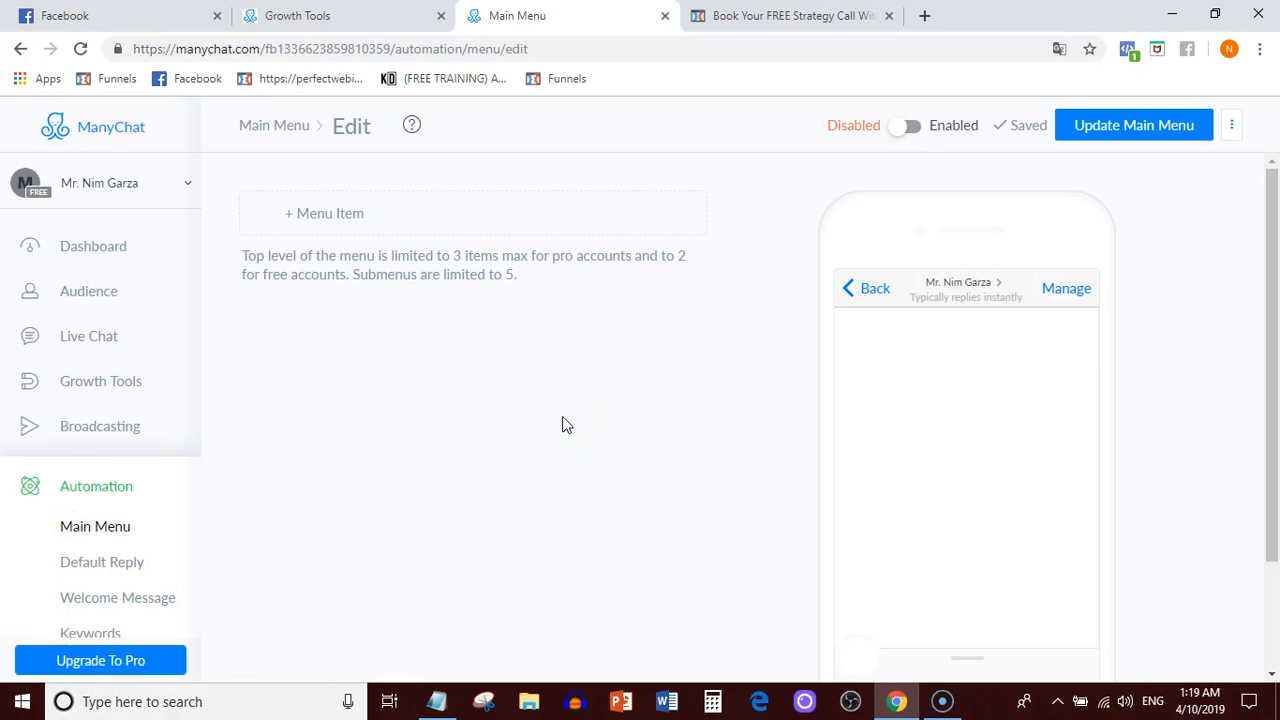
scroll(97, 558, down, 3)
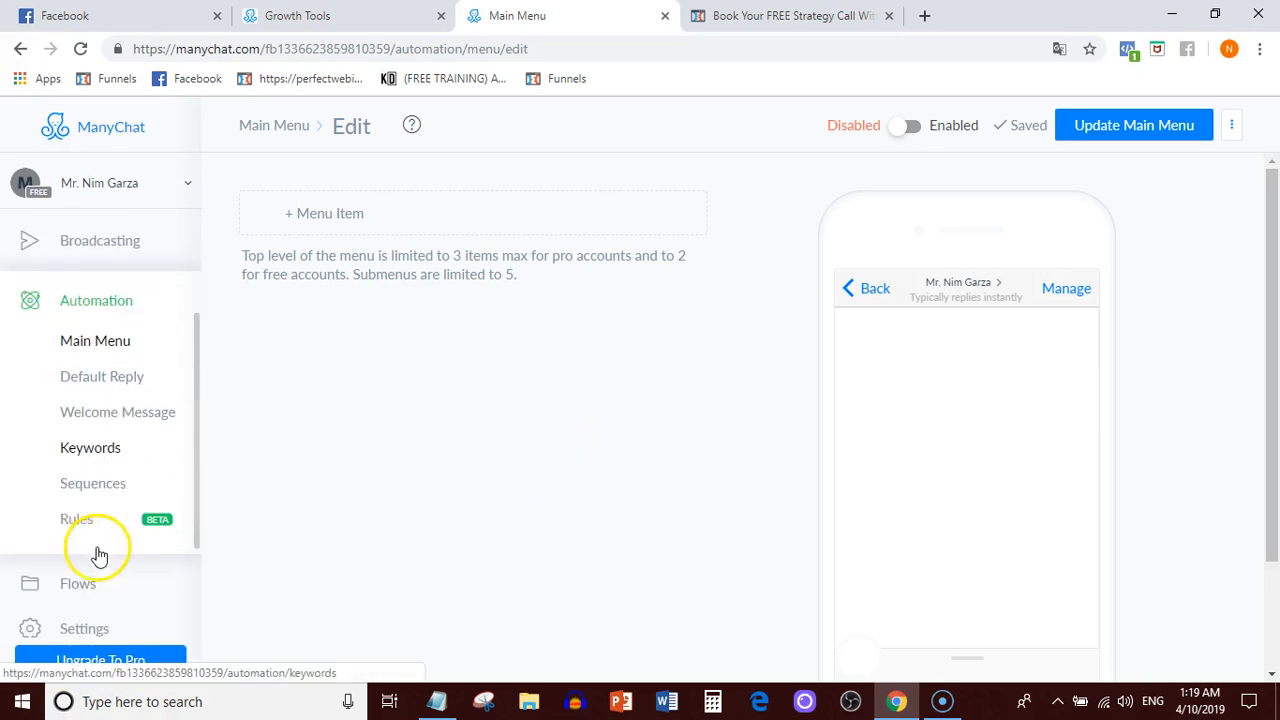
click(92, 484)
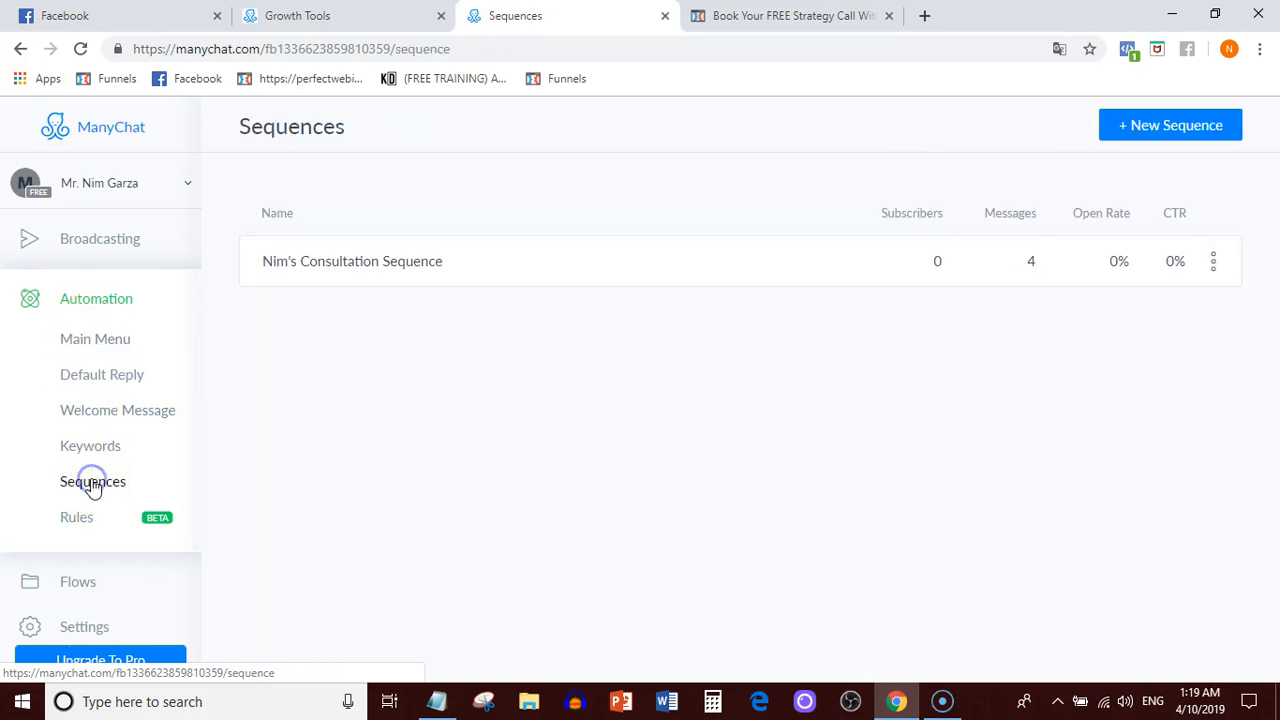
Delete the existing consultation sequence and confirm the deletion
click(1214, 268)
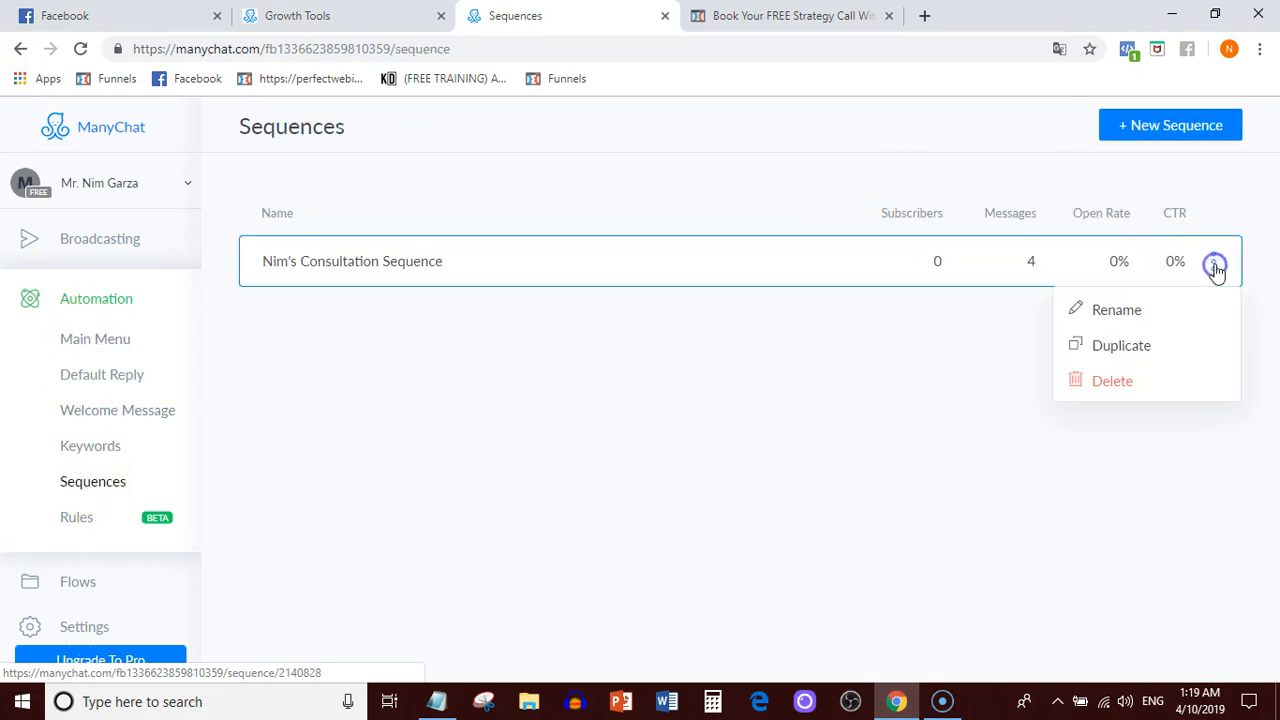
click(1112, 380)
click(771, 230)
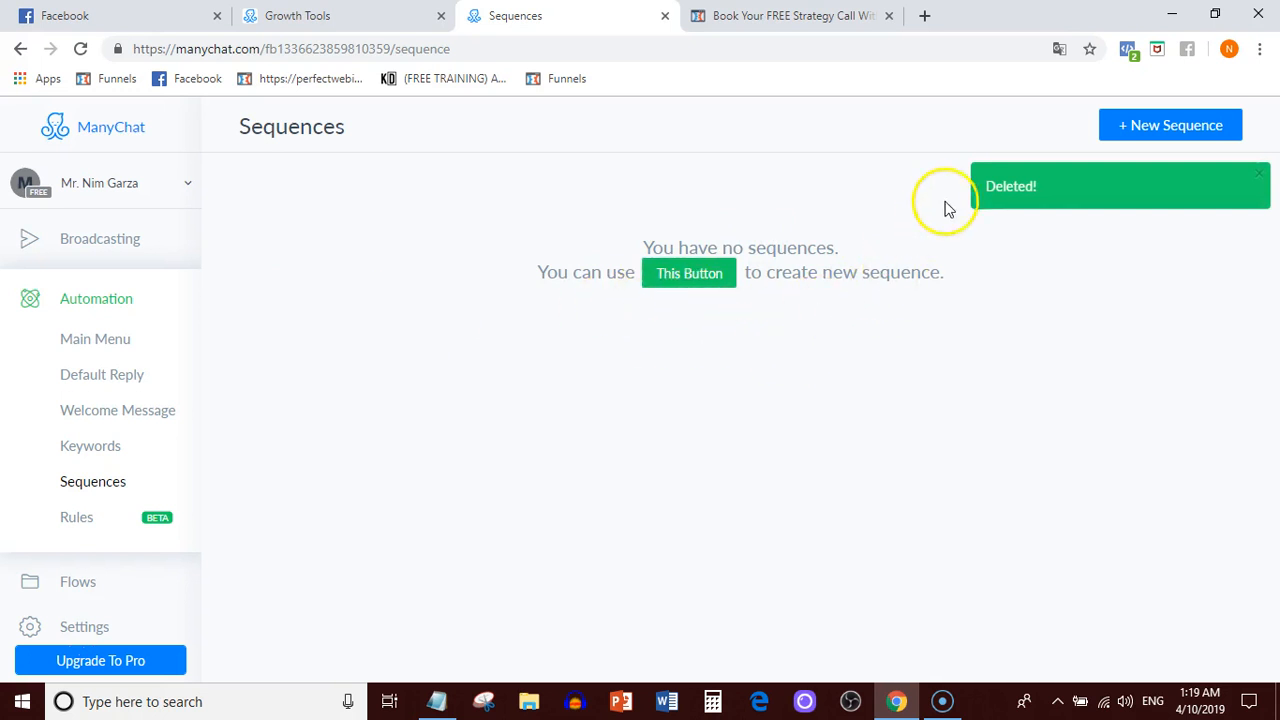
Create a new sequence named with the owner's first name in the possessive followed by "Consultation Sequence"
click(1120, 137)
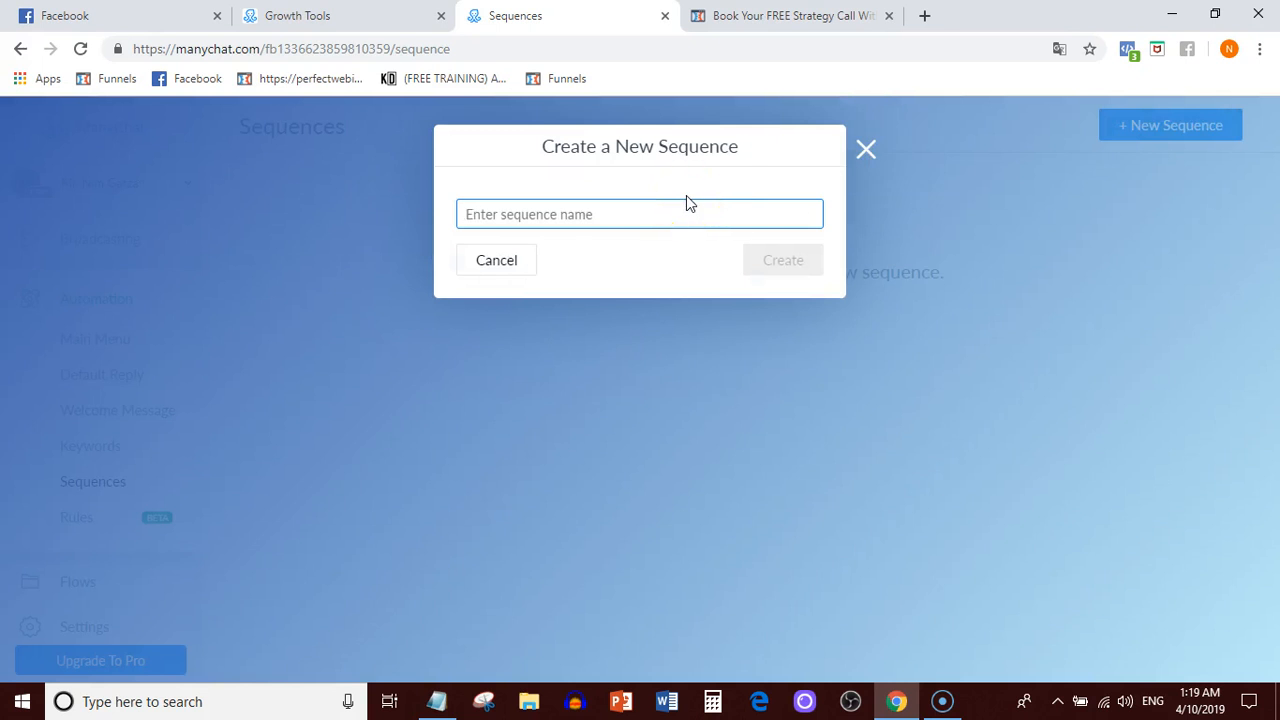
text(Nim's Consultation Sequence)
click(595, 214)
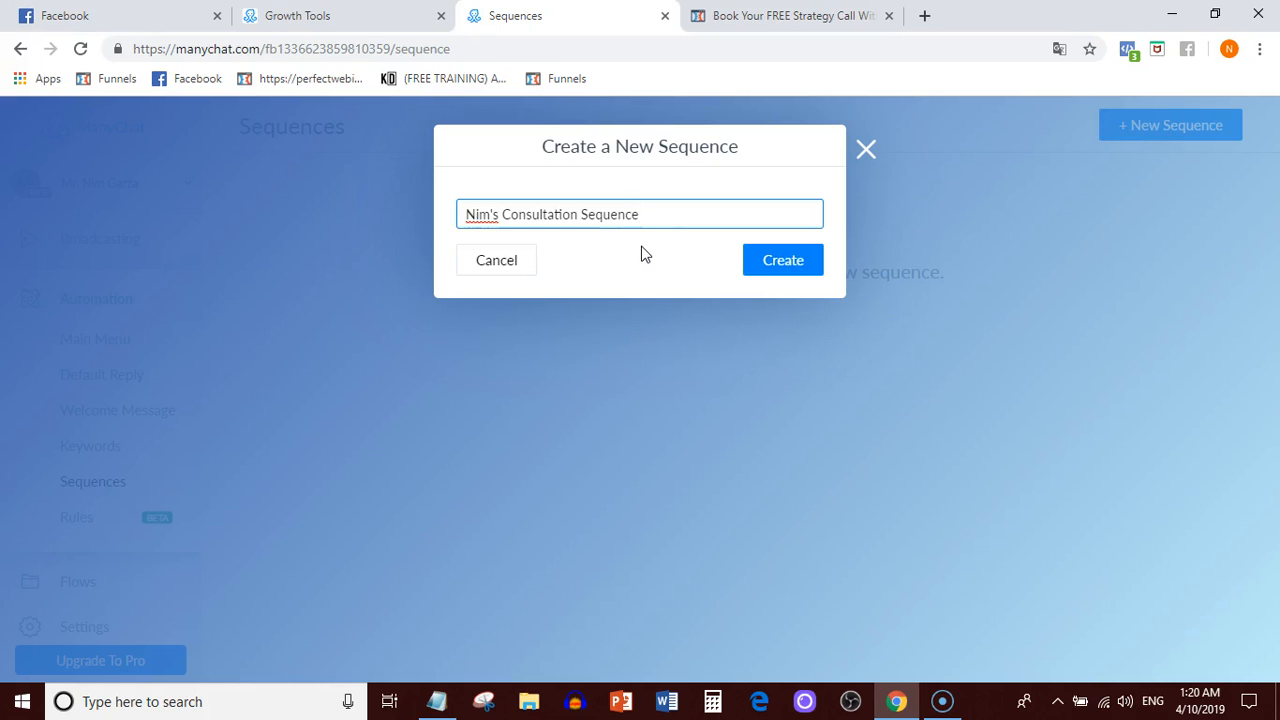
click(810, 263)
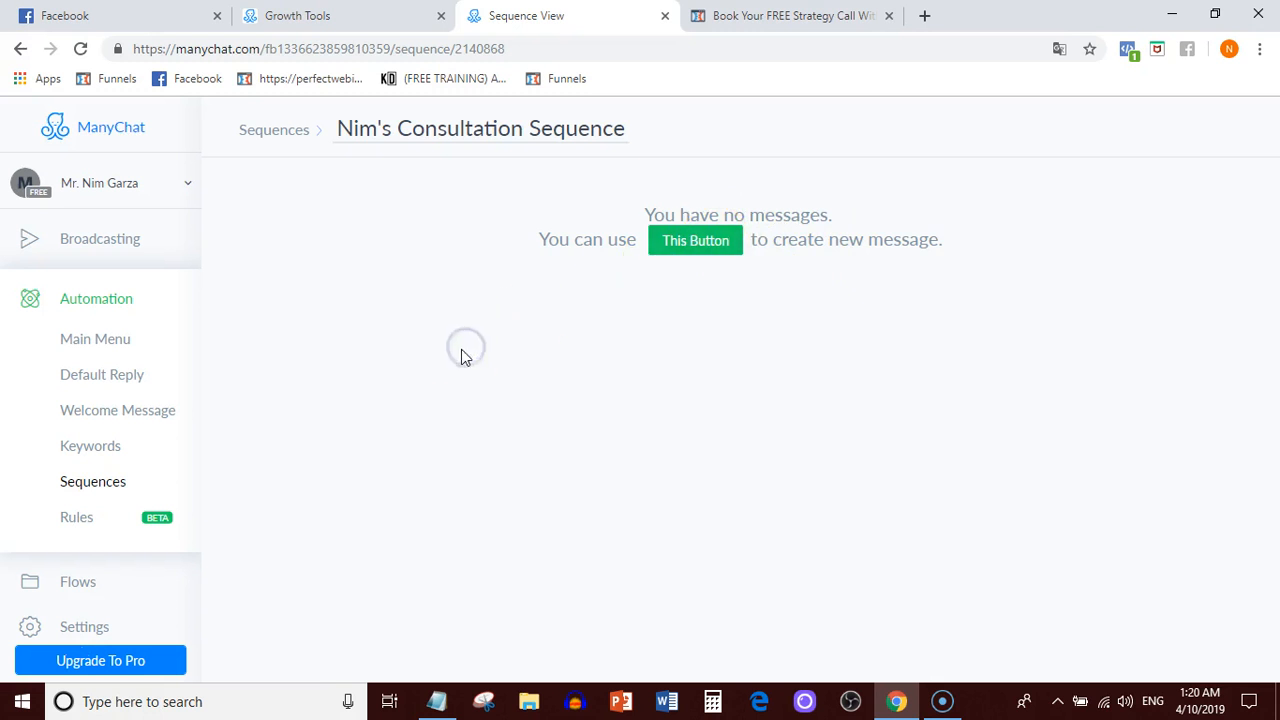
Reload the new consultation sequence's page and return to the list of automation sequences to check its entry
click(466, 49)
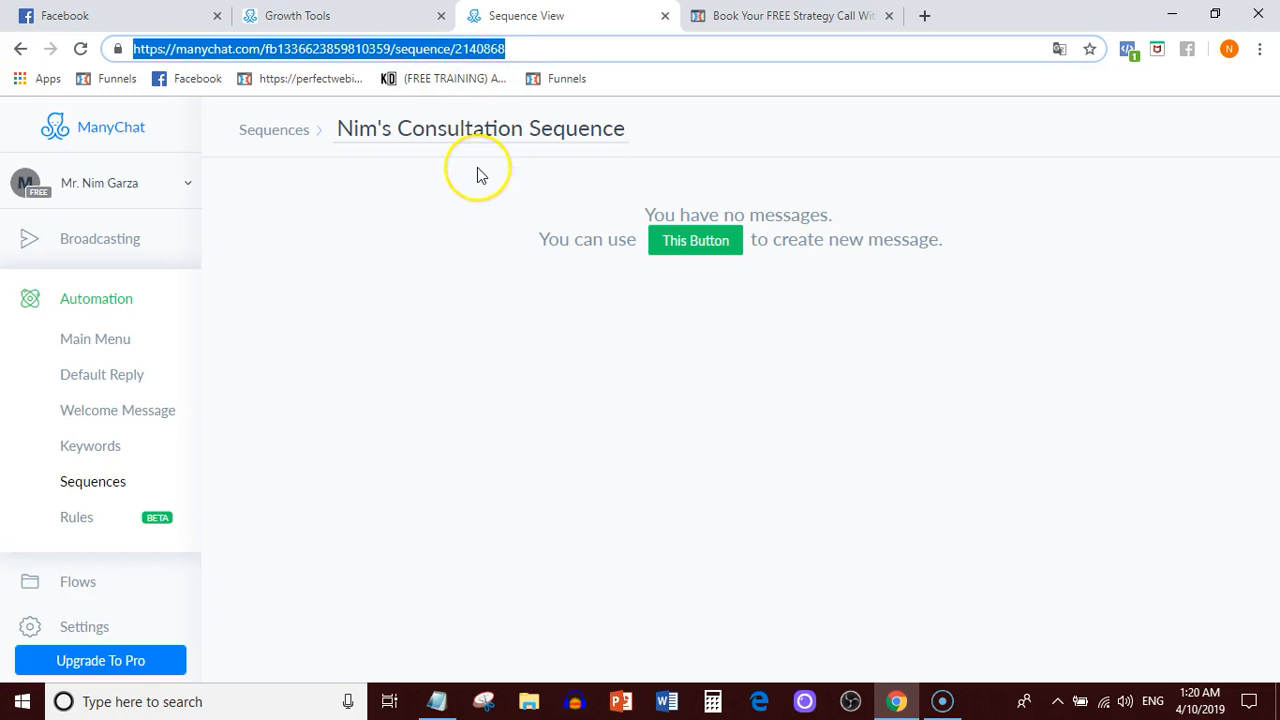
key(Return)
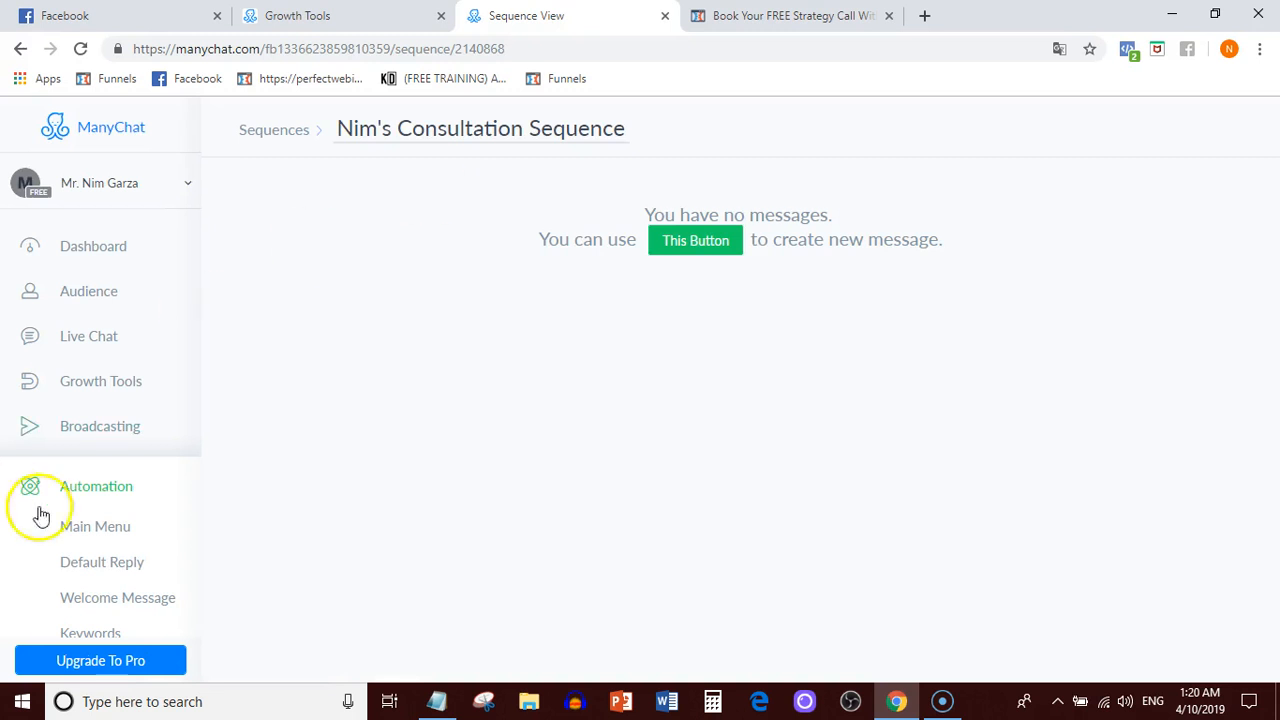
scroll(35, 510, down, 2)
click(92, 483)
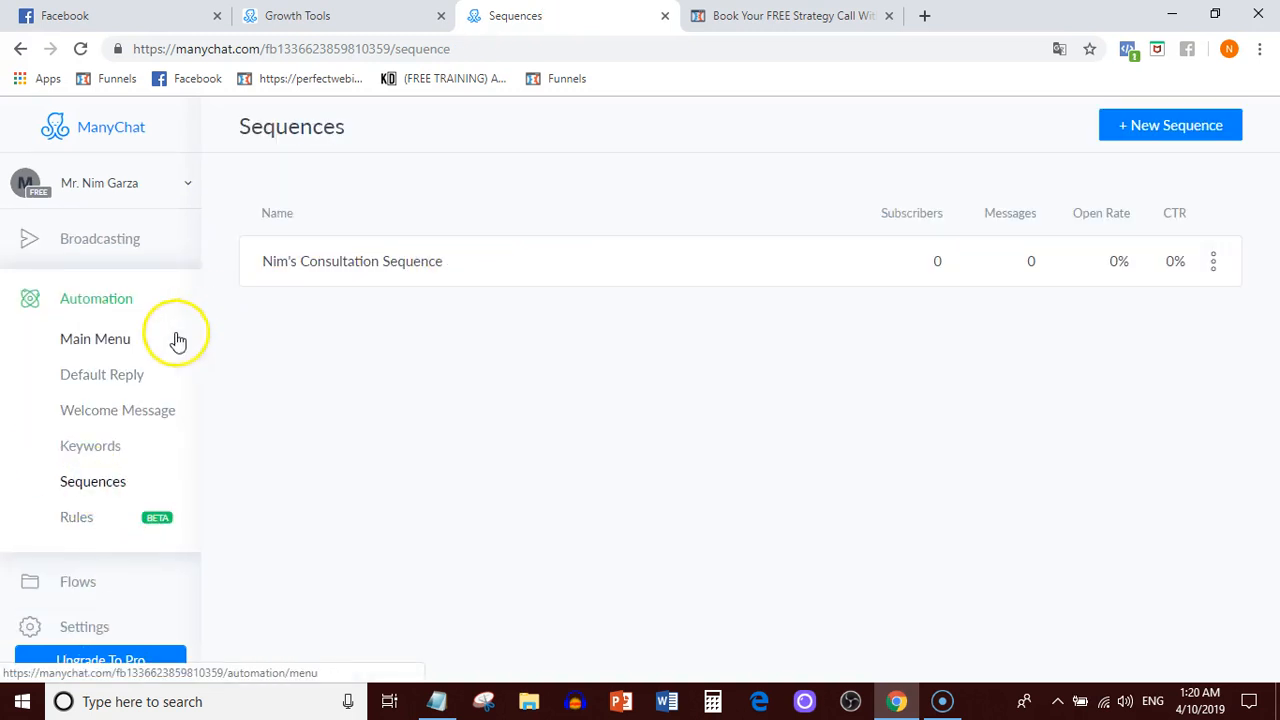
click(97, 339)
Set the Consultation Leads widget to add subscribers to the new consultation sequence, save it, and show its Messenger Ref URL setup
key(ctrl+shift+Tab)
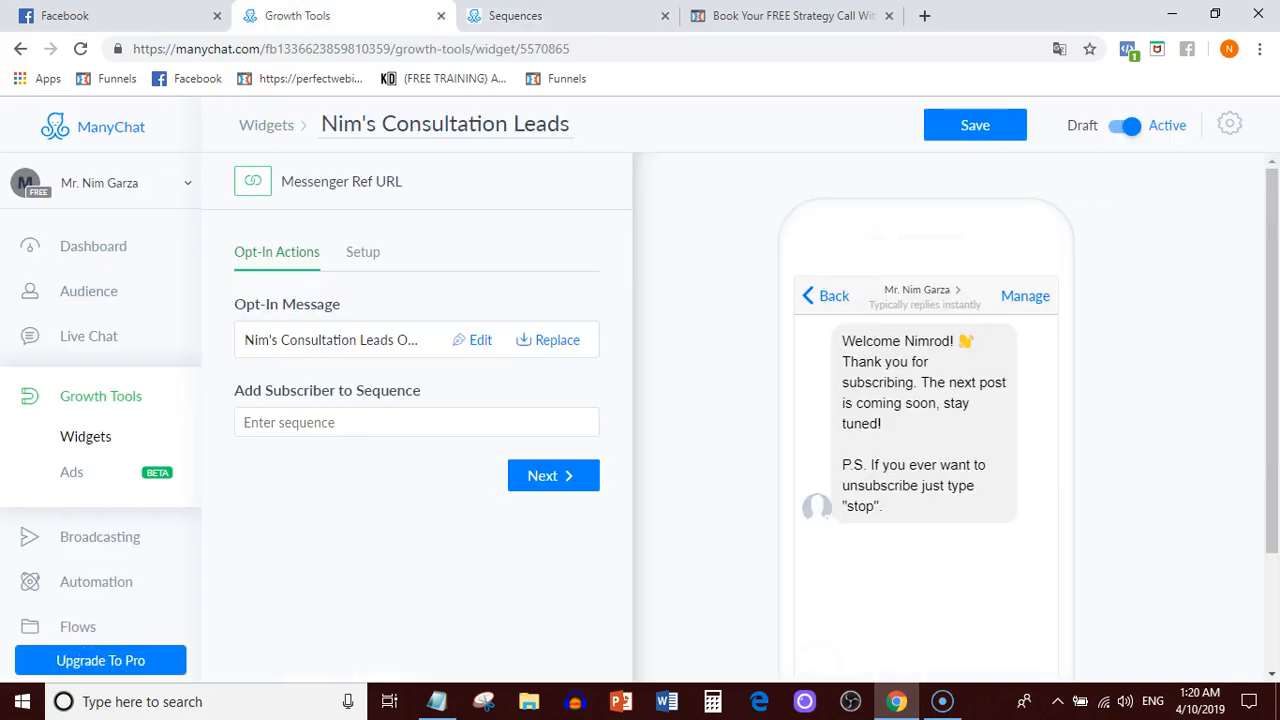
click(386, 420)
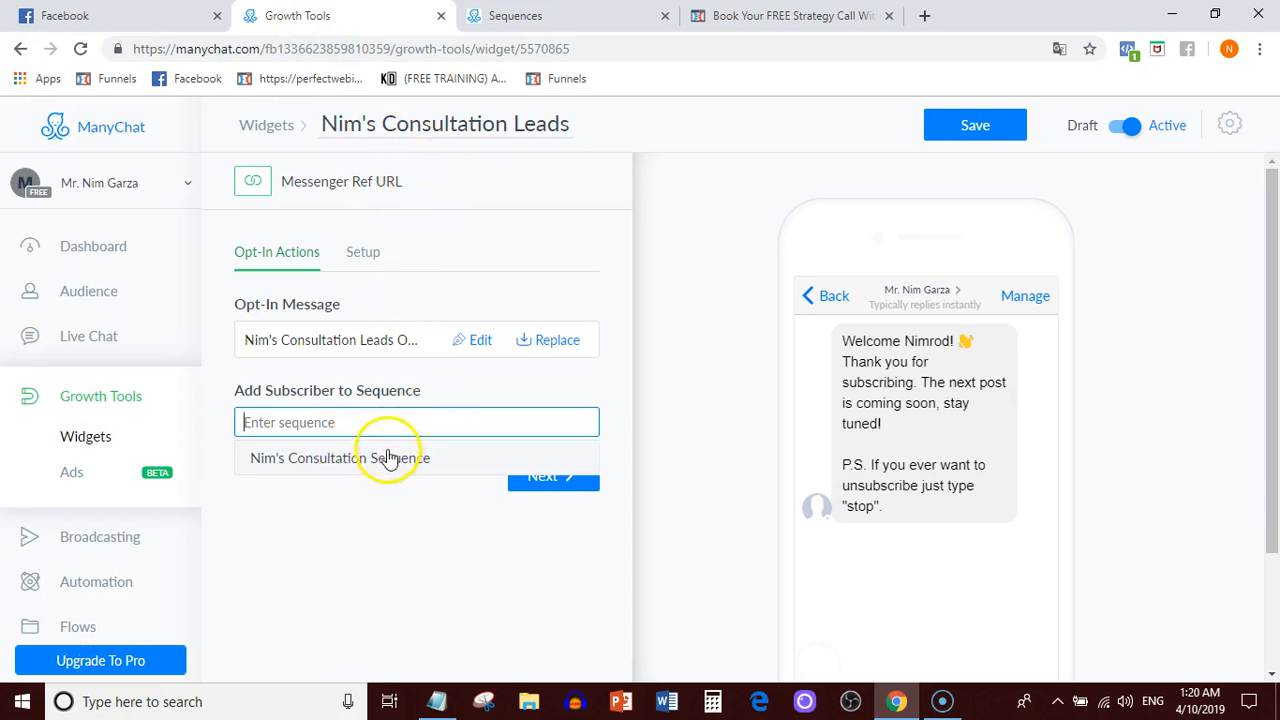
click(390, 457)
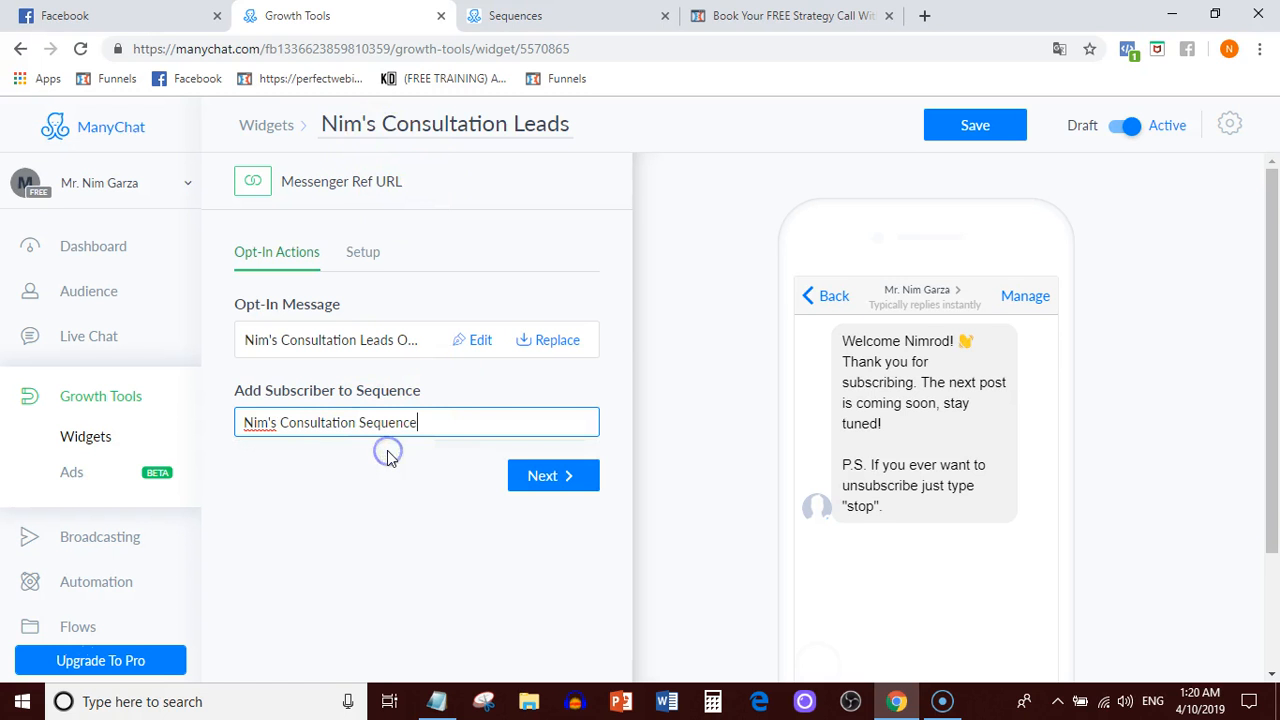
click(1010, 135)
click(363, 254)
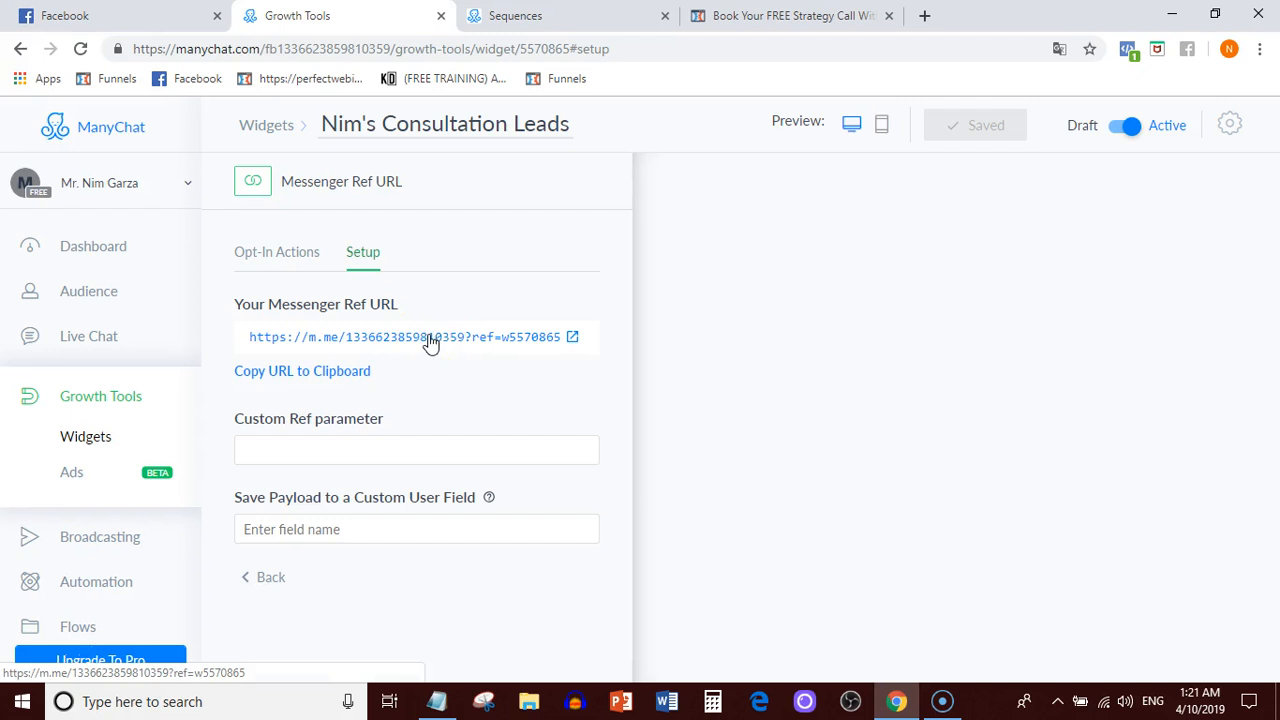
click(200, 15)
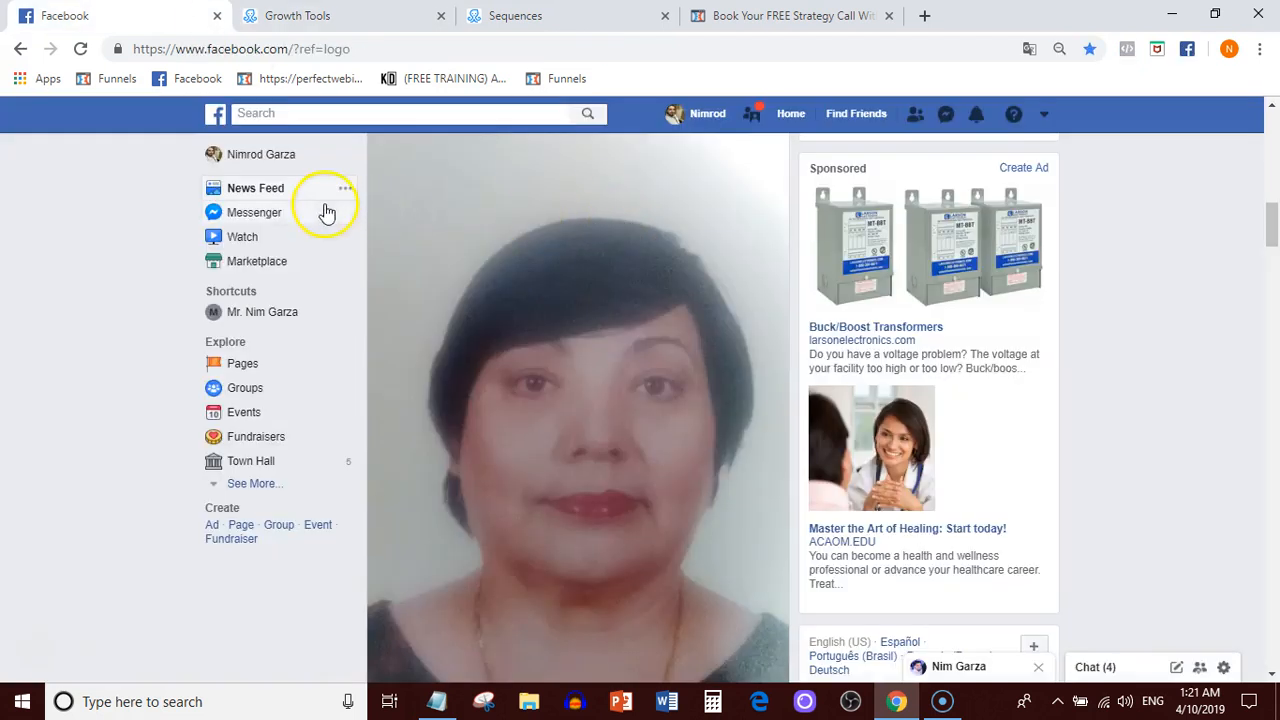
scroll(428, 293, up, 6)
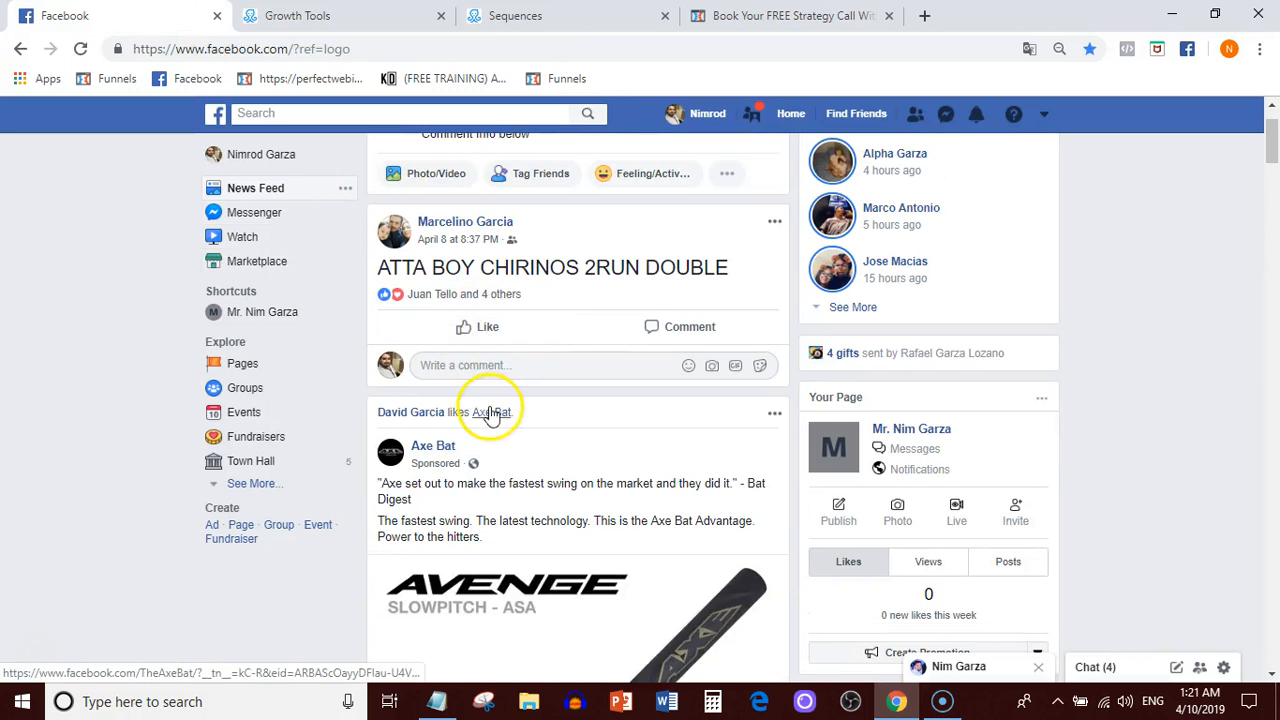
scroll(490, 412, down, 1)
scroll(513, 358, up, 1)
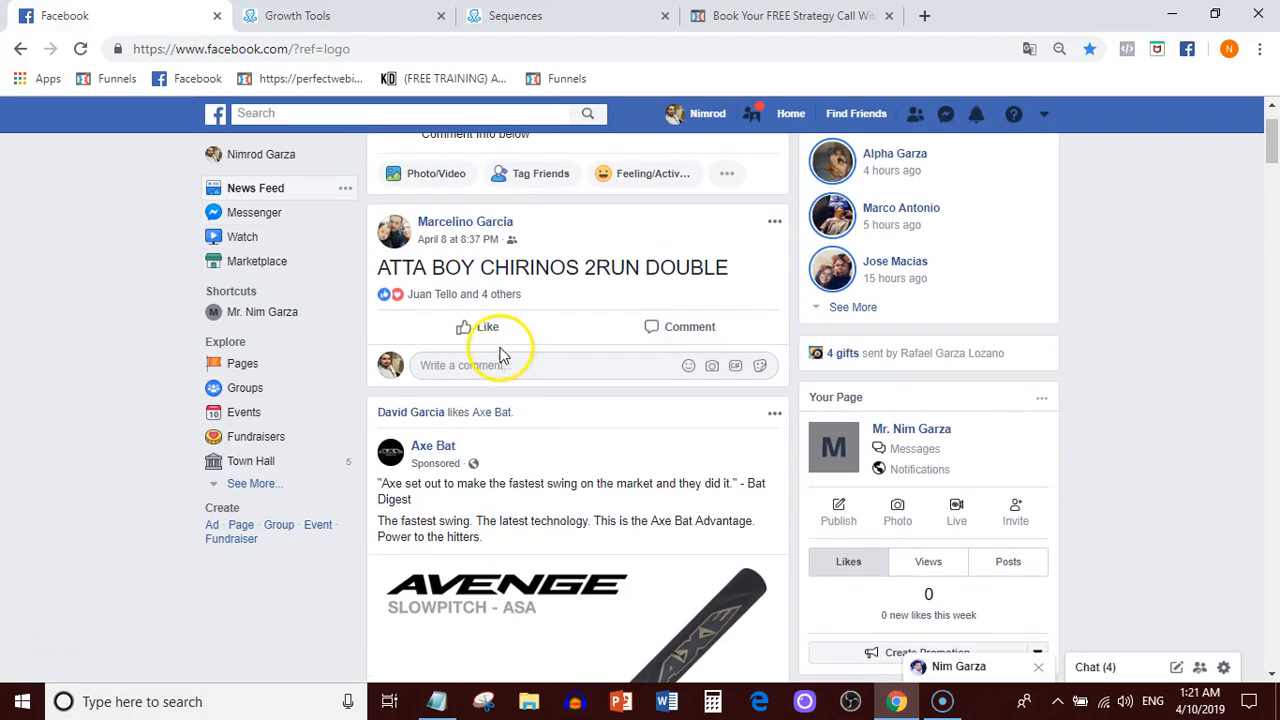
mouse_move(555, 345)
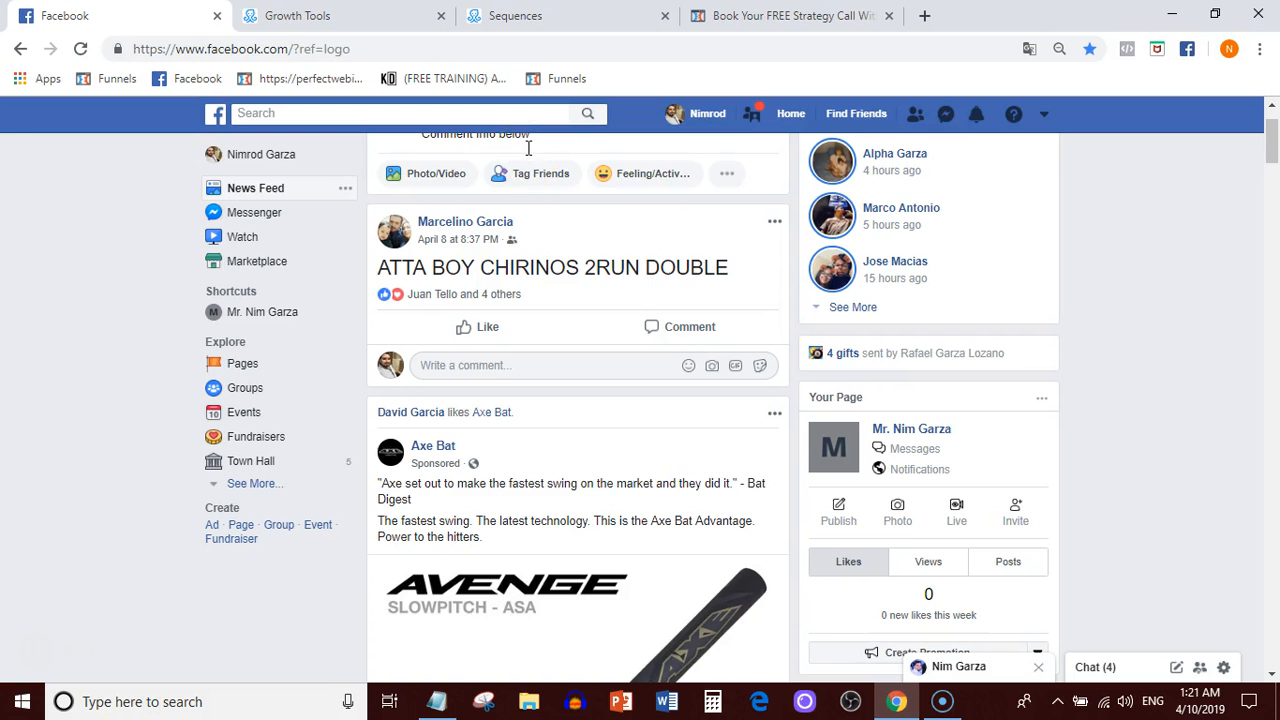
click(520, 16)
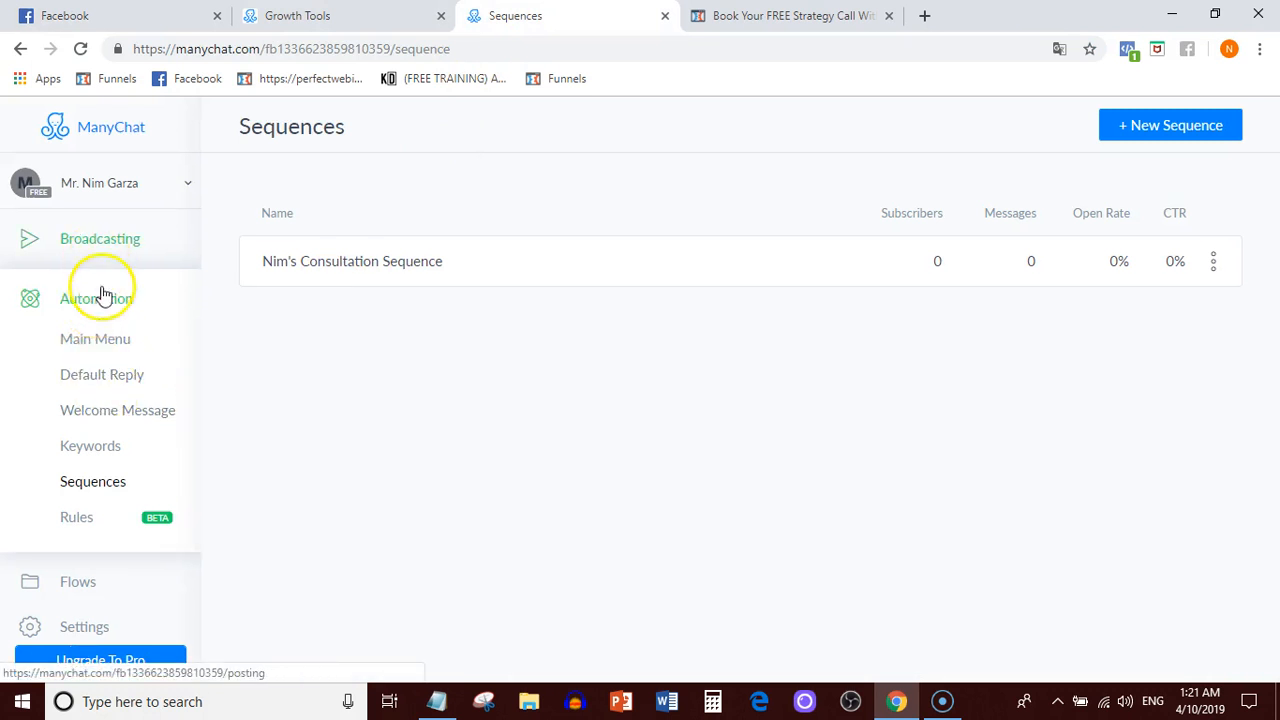
click(104, 241)
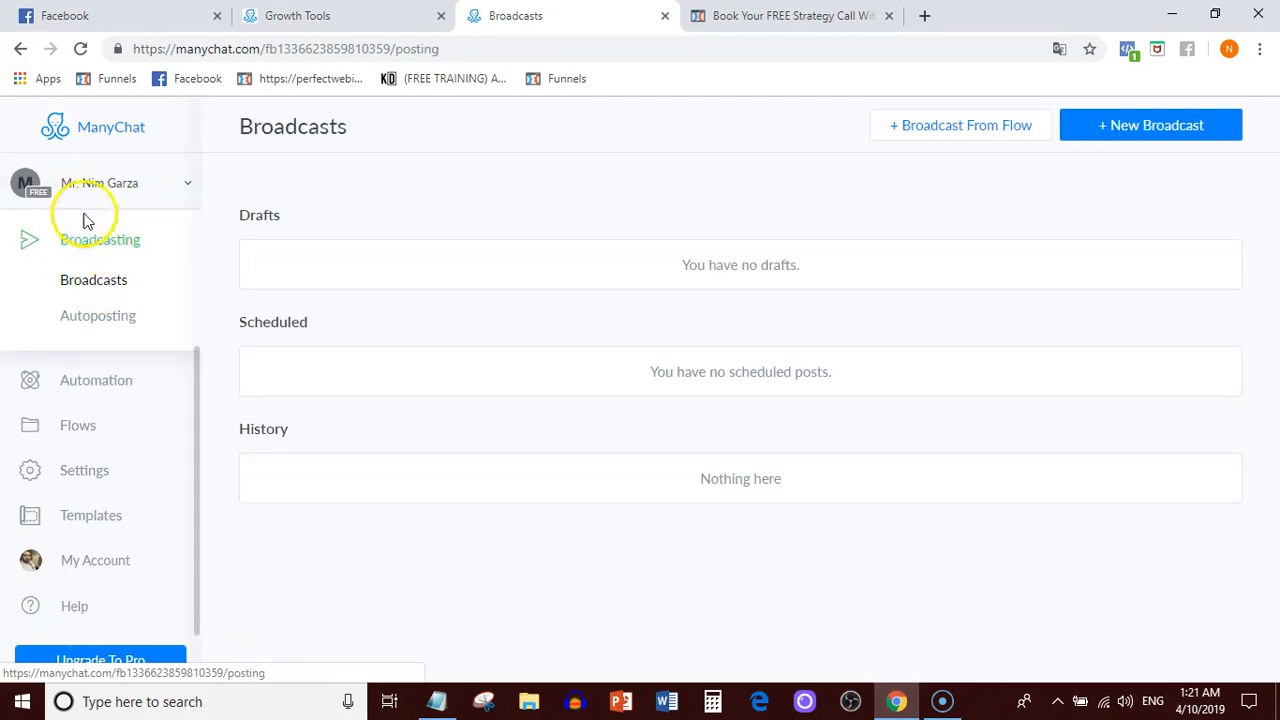
click(60, 382)
click(84, 138)
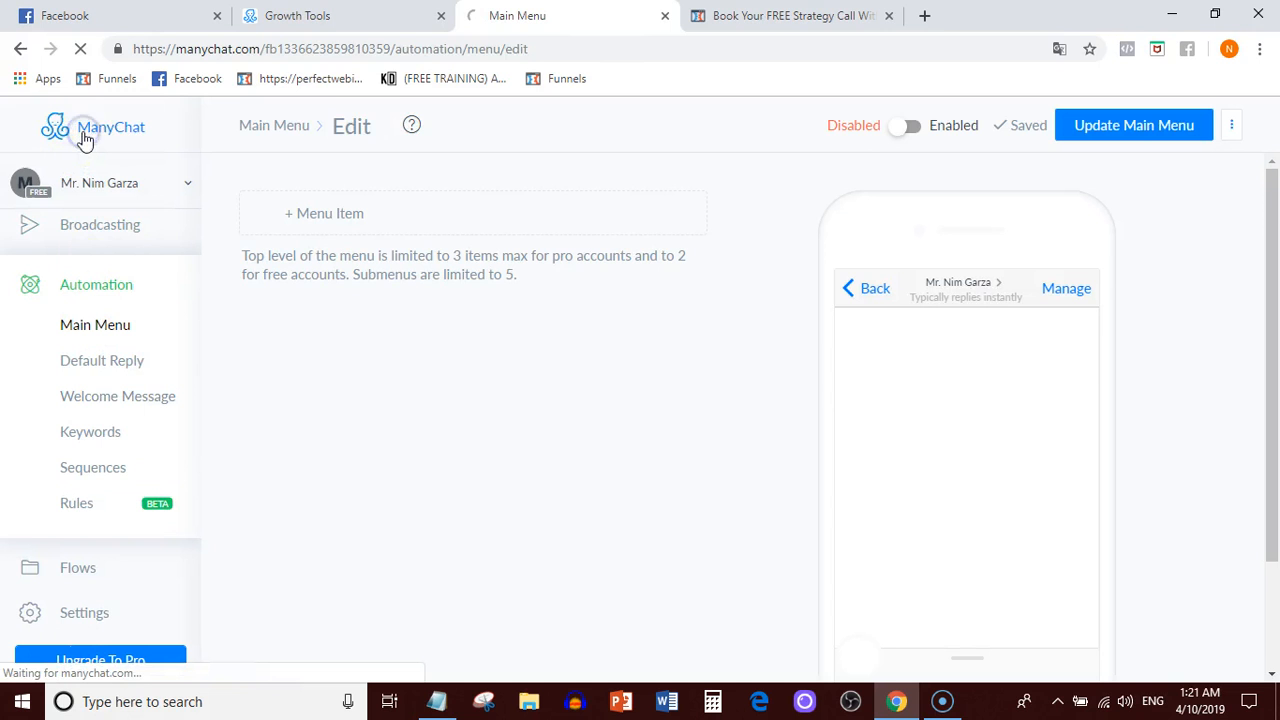
Return to the Consultation Leads widget's opt-in actions and open the opt-in message for editing
click(300, 15)
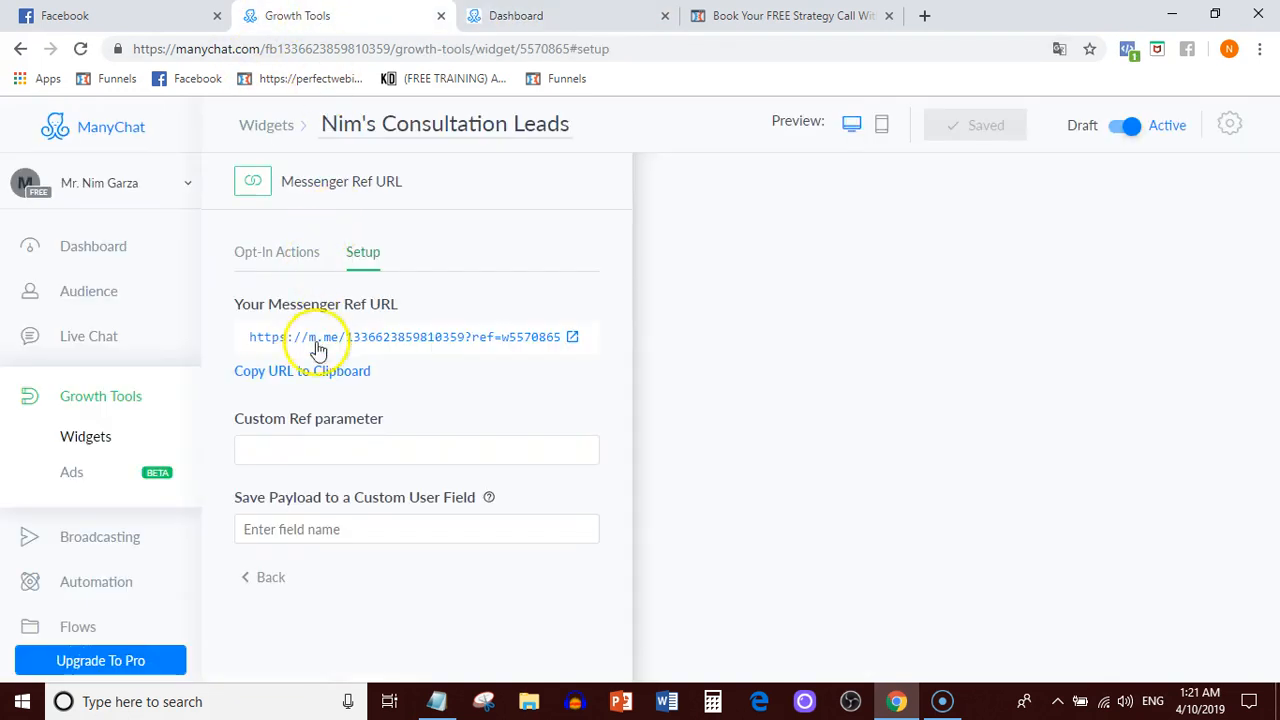
click(248, 248)
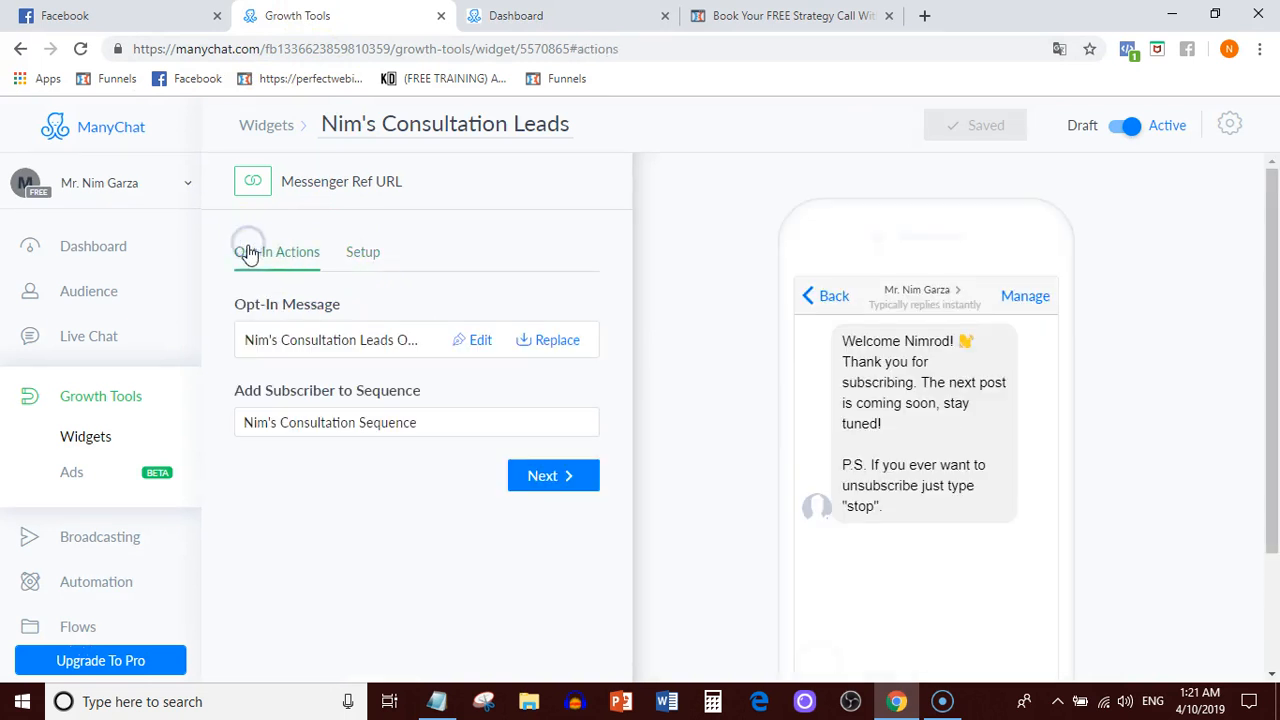
click(474, 342)
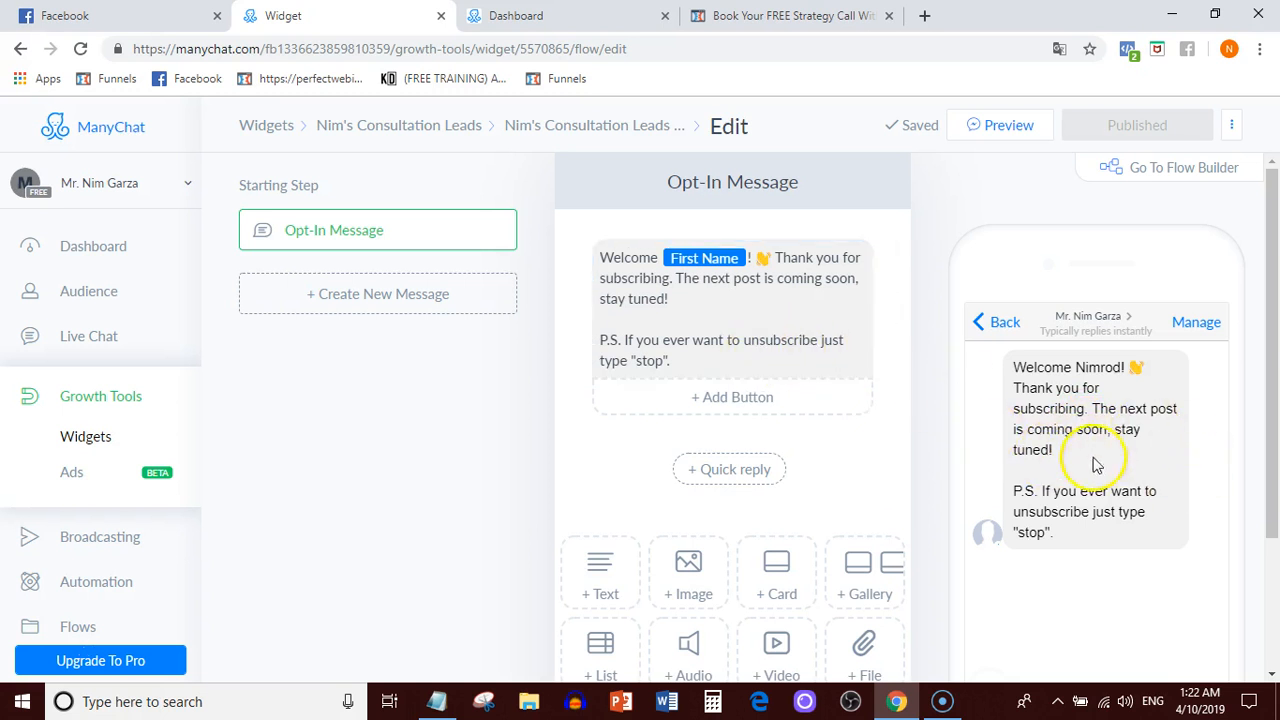
Review the default welcome text in the opt-in message preview and clear that text from the message block
scroll(1113, 400, down, 1)
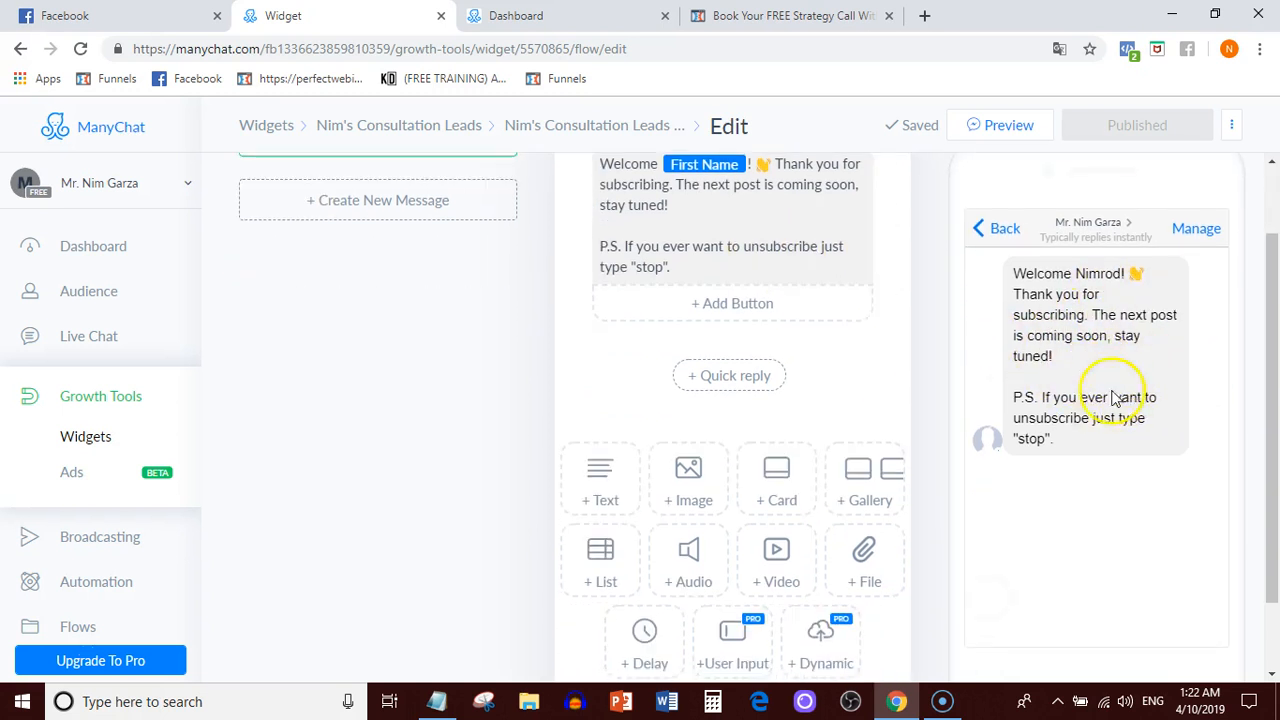
drag(1083, 454, 972, 277)
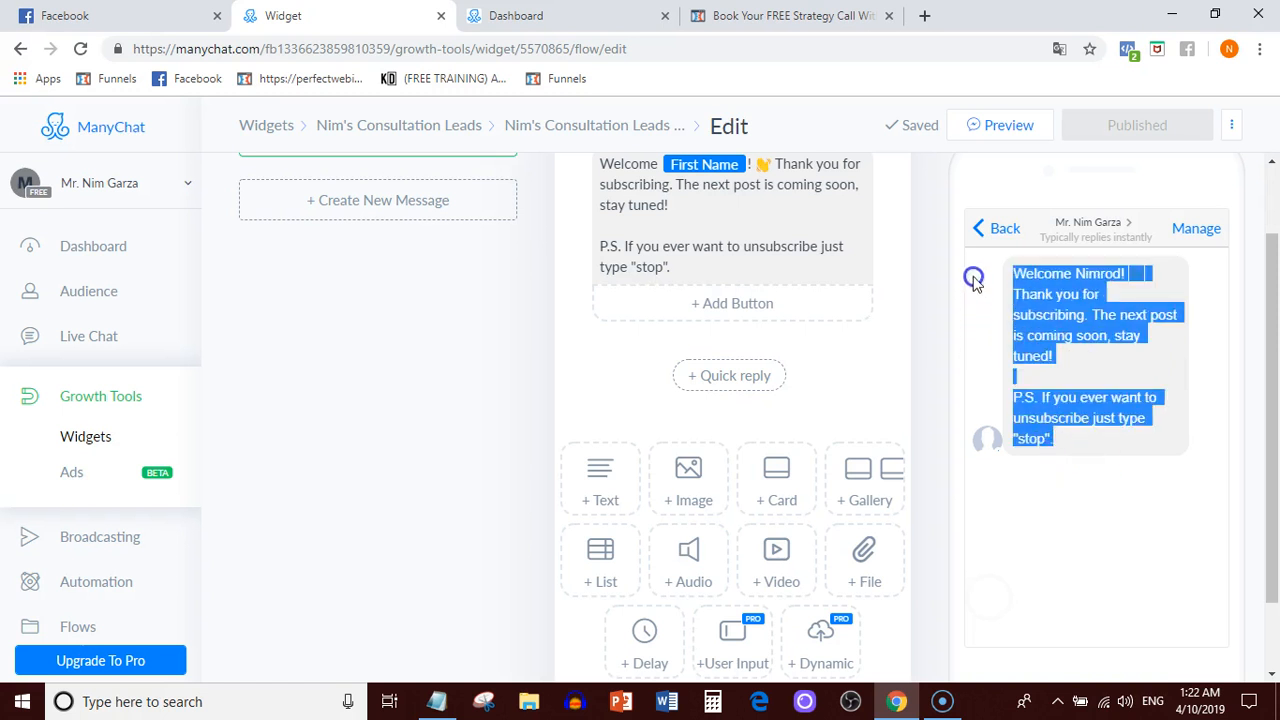
click(1135, 462)
drag(1140, 420, 1142, 407)
click(1118, 345)
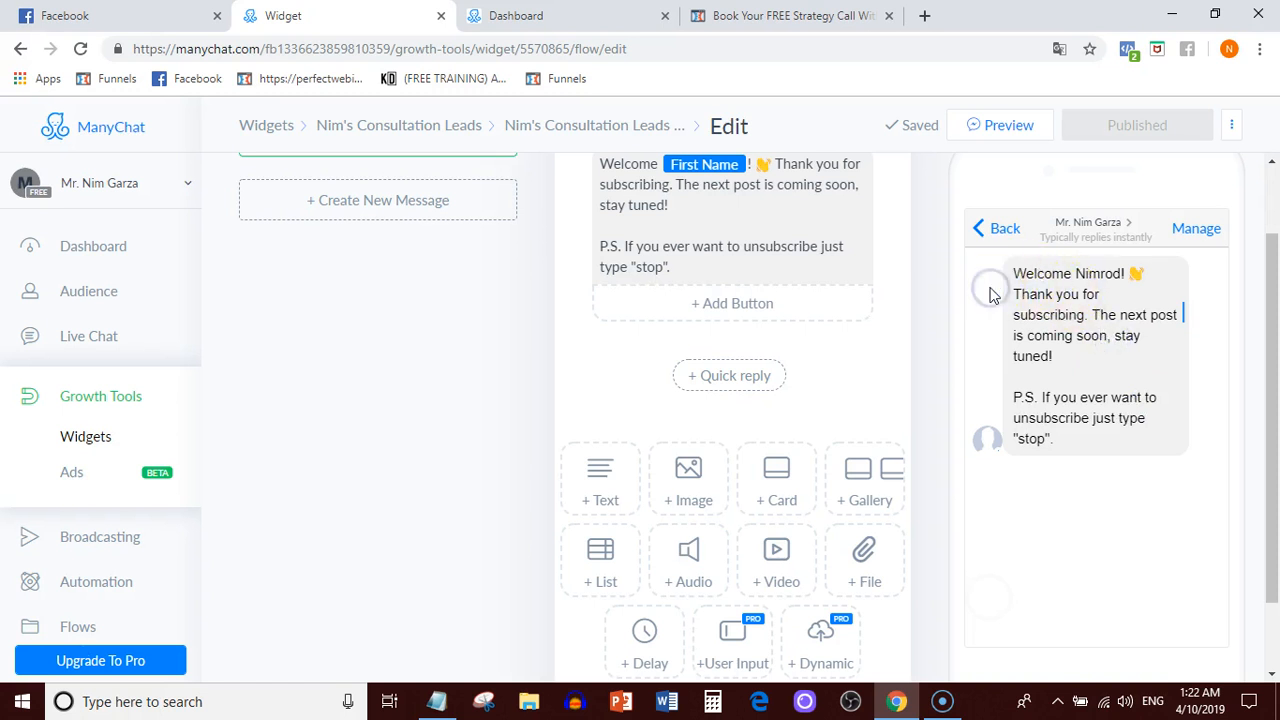
scroll(640, 265, up, 1)
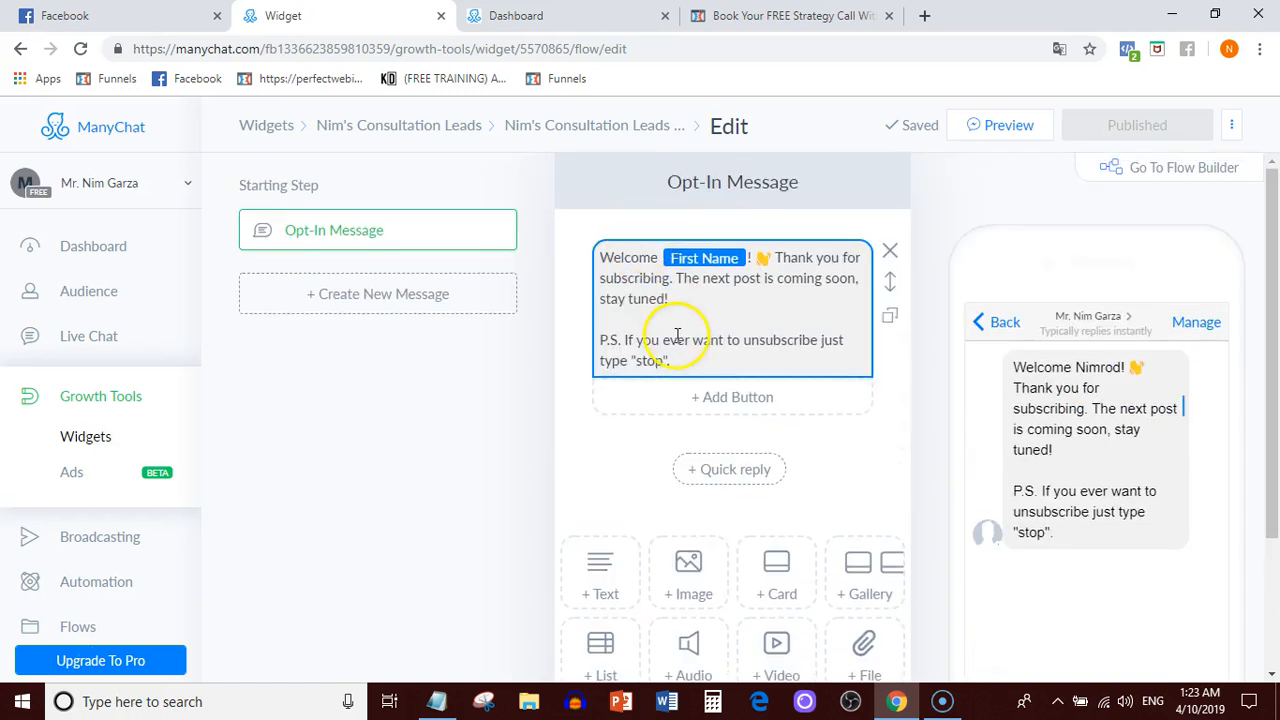
drag(676, 364, 620, 262)
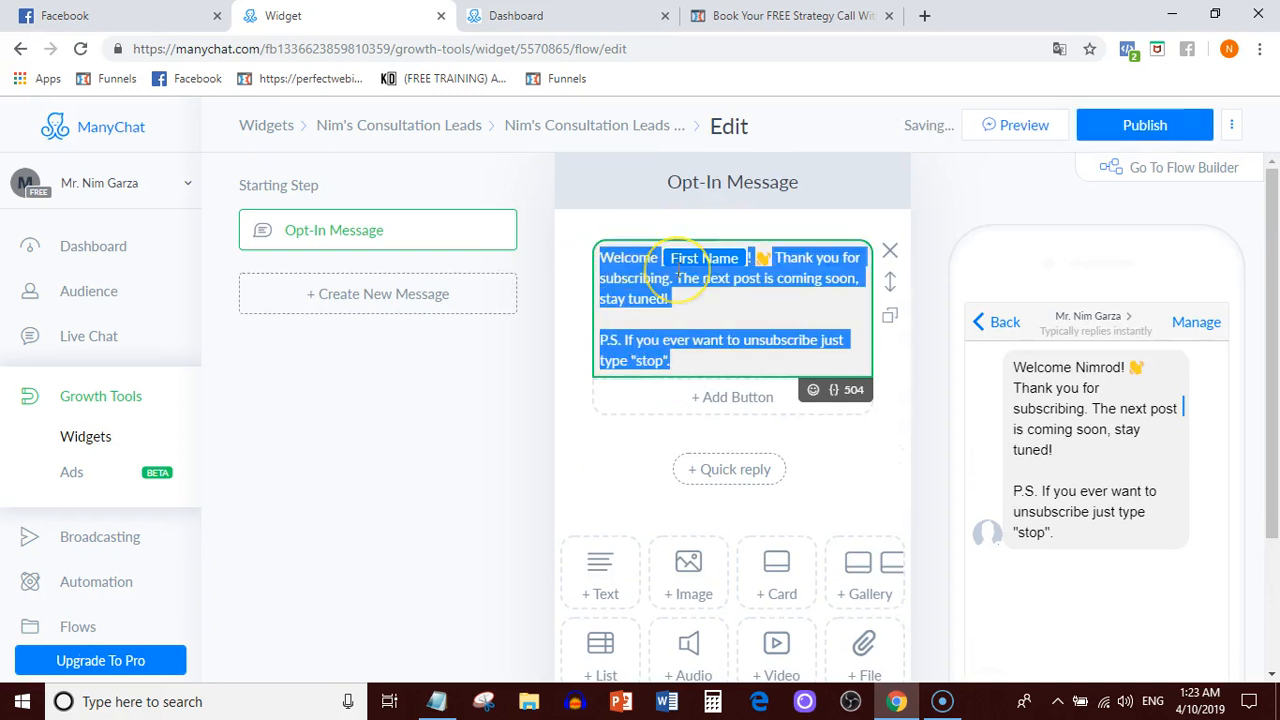
key(BackSpace)
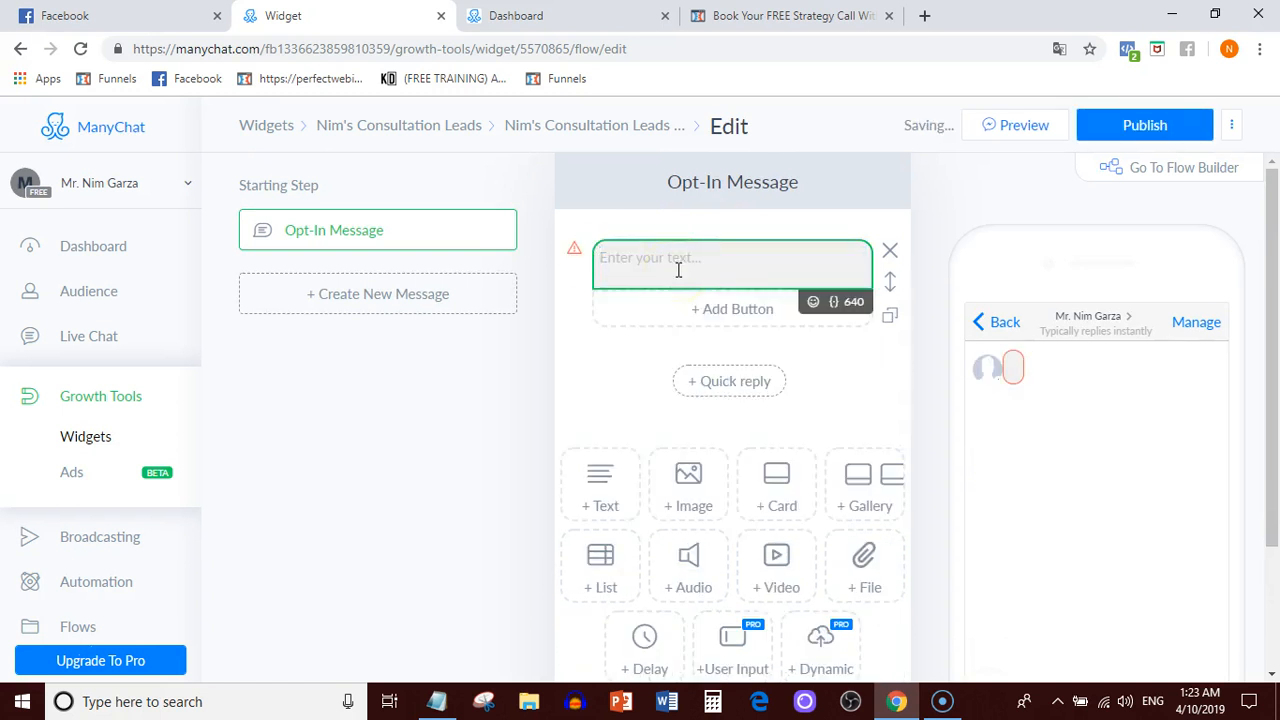
click(686, 272)
Switch to the Facebook page and begin the draft post above "Comment Info below" with "Crazy stuff! Just made $300 in 2 hours.."
click(130, 15)
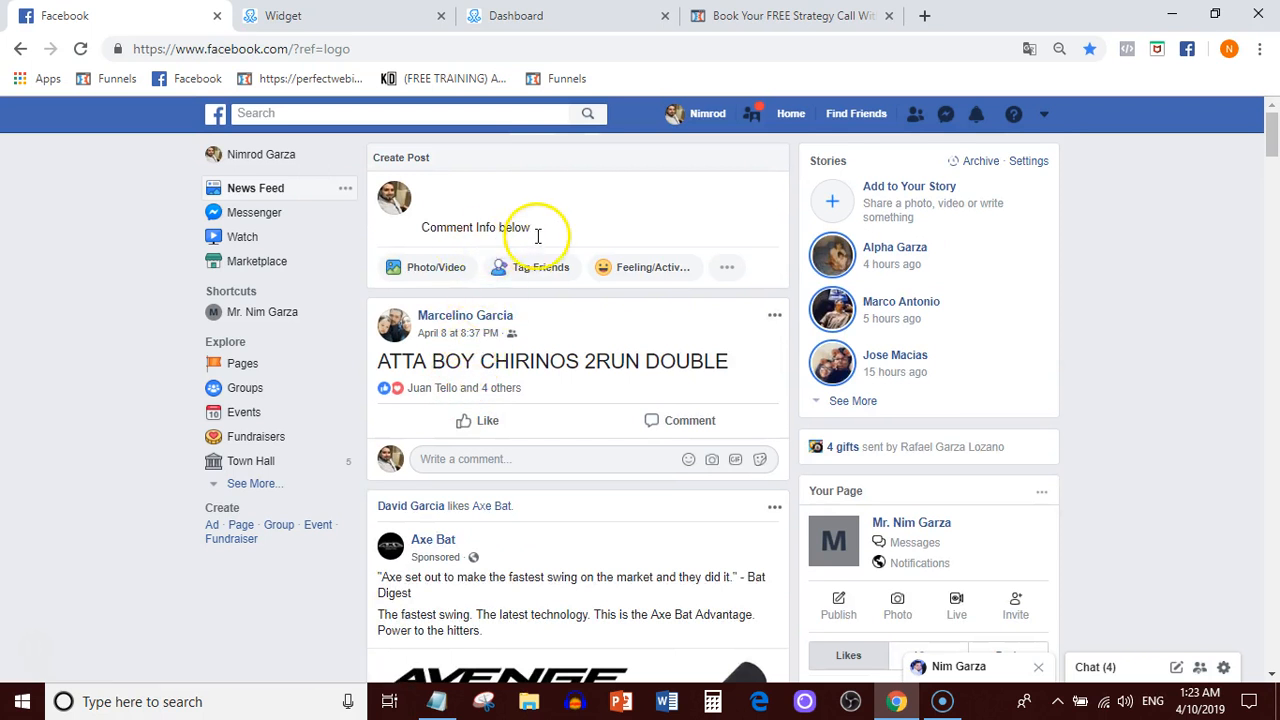
click(543, 239)
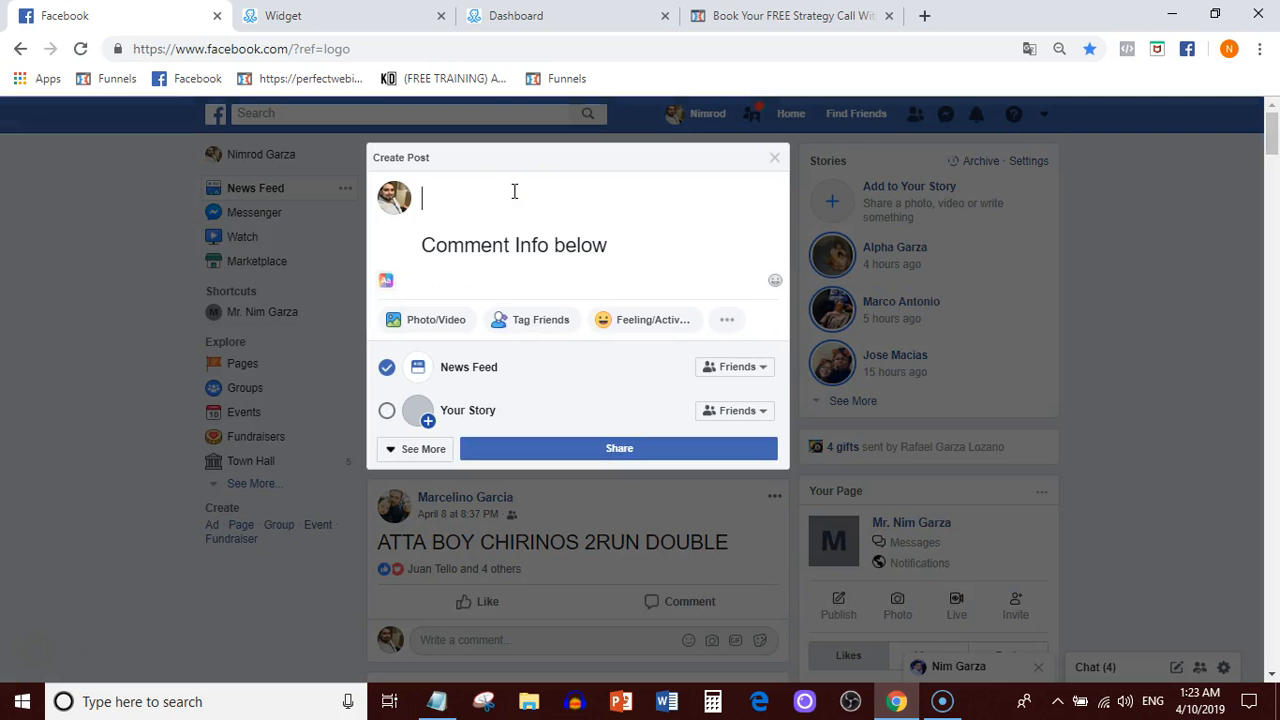
text(Crazy stu)
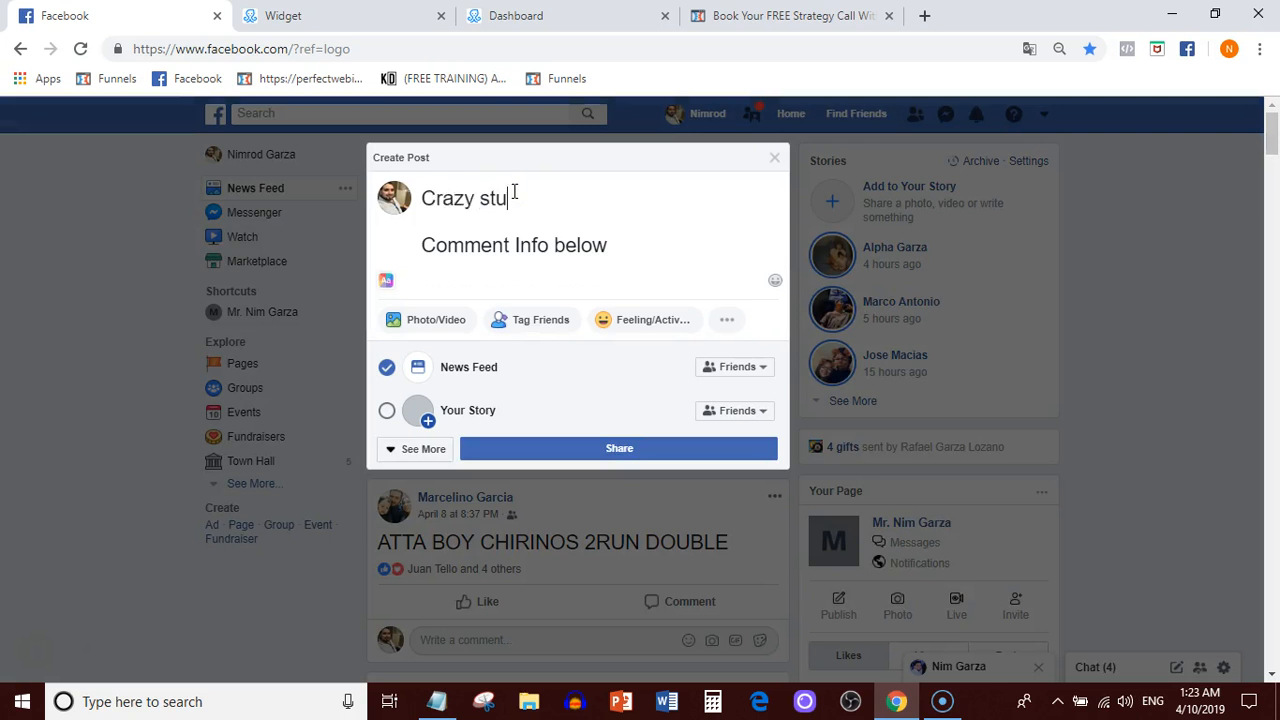
text(ff! Just )
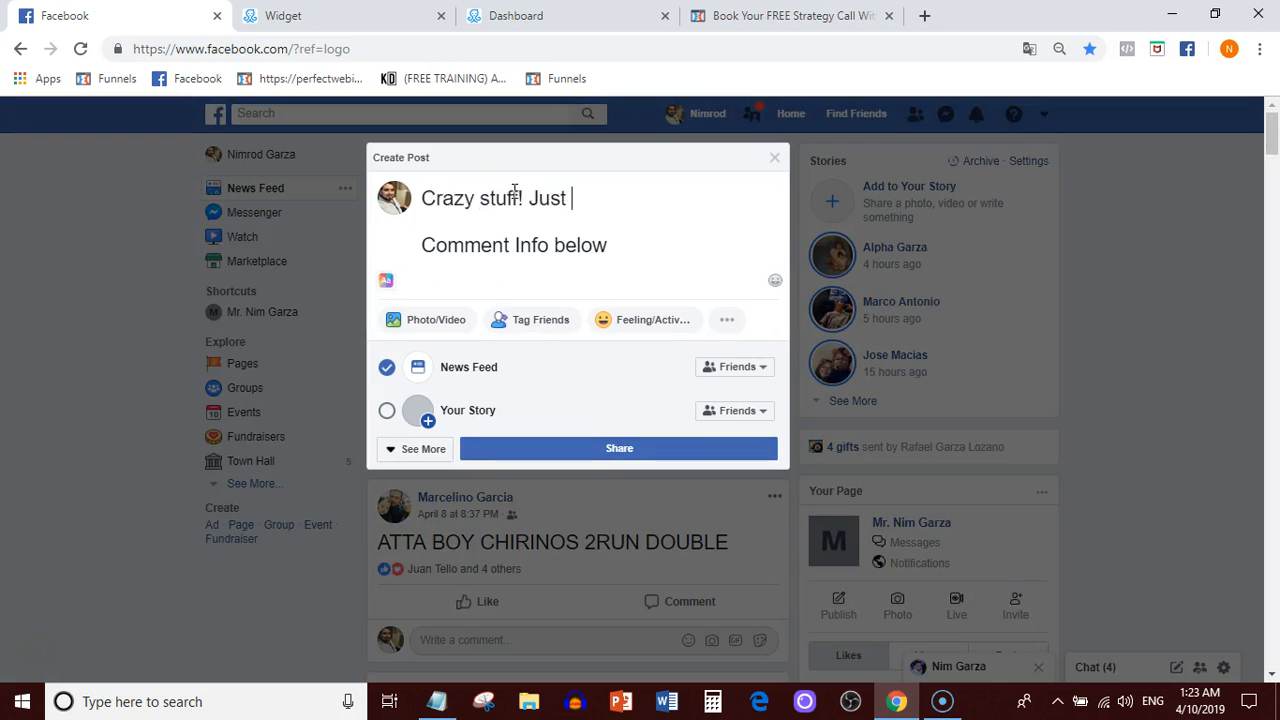
text(made $300 i)
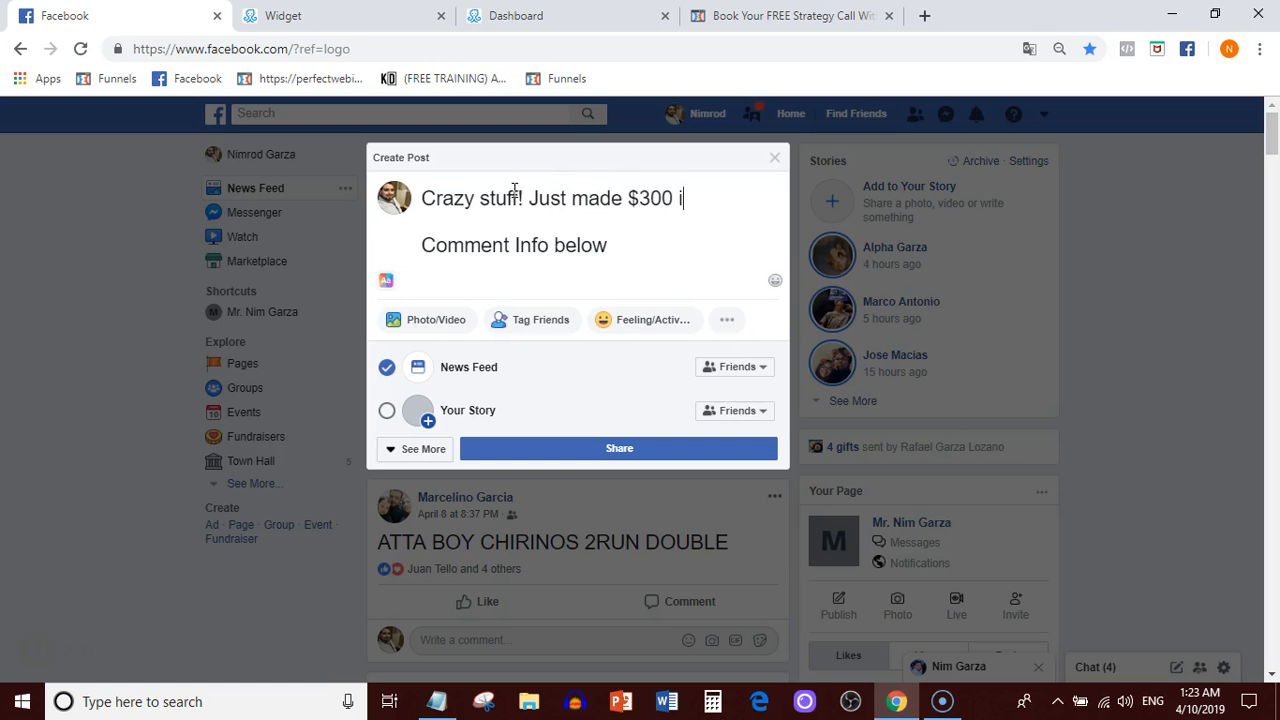
text(n 2 hours.. I n)
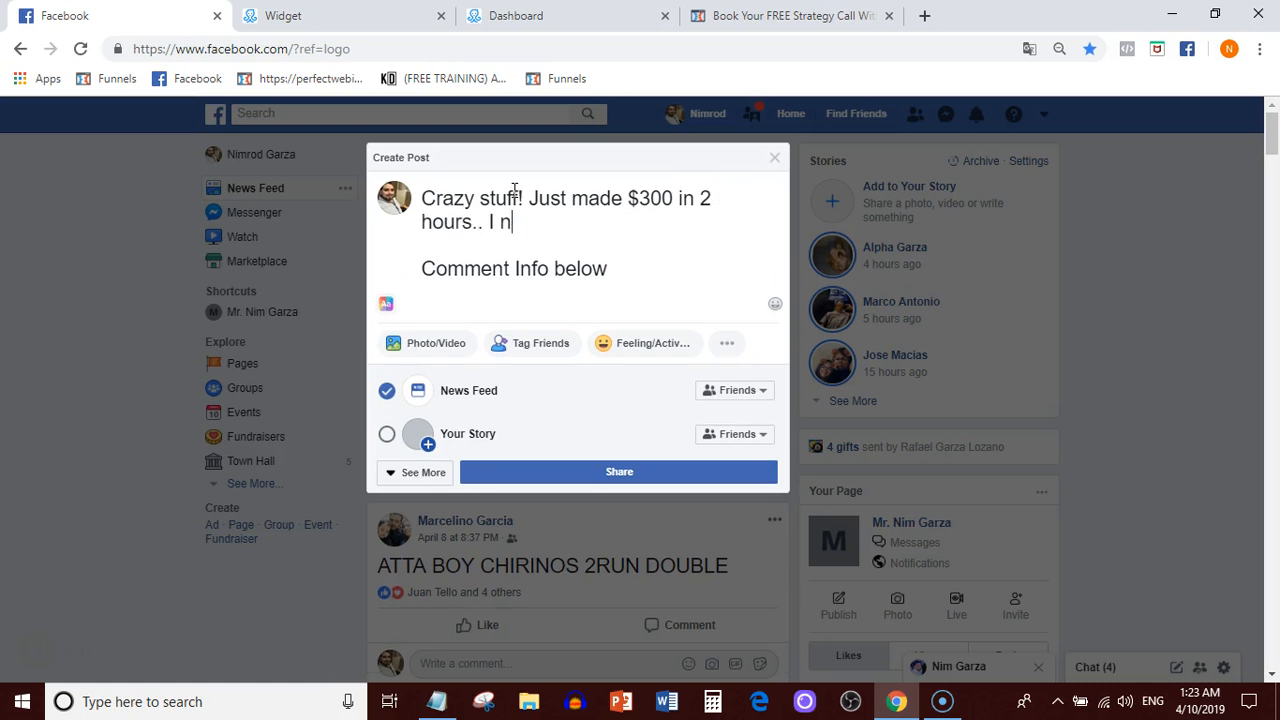
Finish the post's opening with "this amazing opportunity is really changing my life!", correcting the spelling of "opportunity"
text(everwo)
key(BackSpace)
key(BackSpace)
key(BackSpace)
key(BackSpace)
key(BackSpace)
key(BackSpace)
key(BackSpace)
key(BackSpace)
key(BackSpace)
text(this amazing)
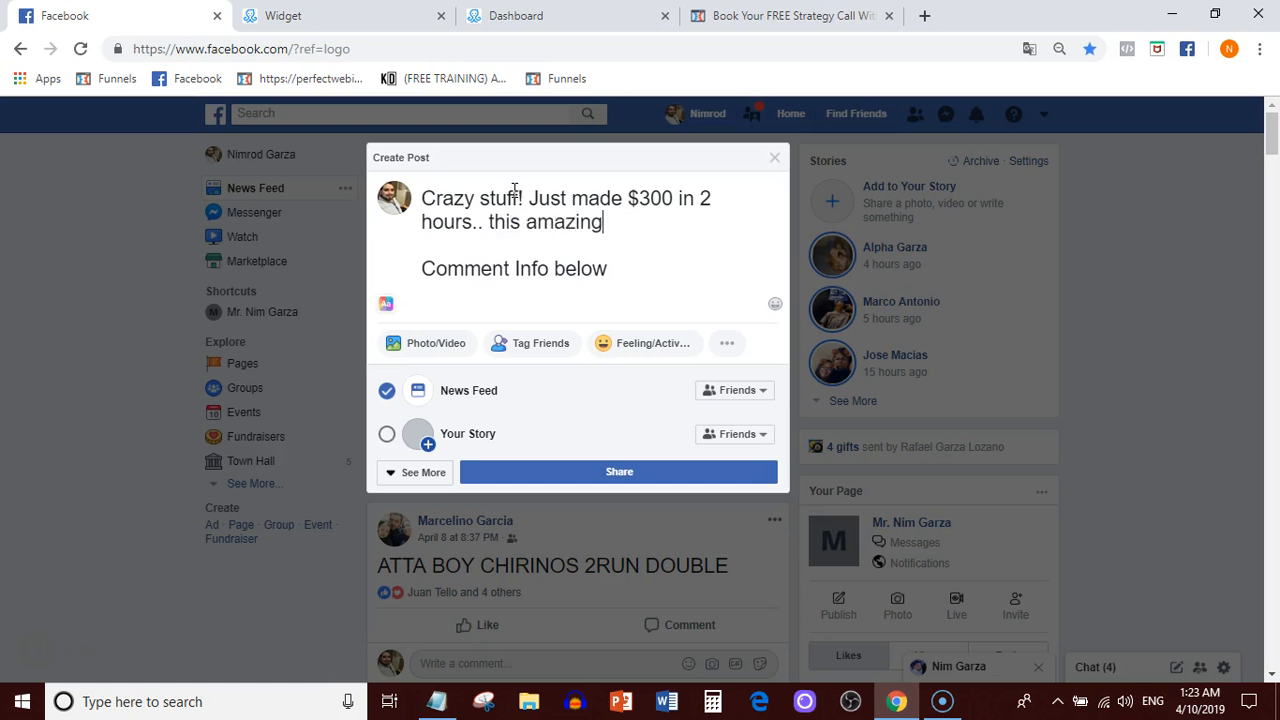
text( oppurtuni)
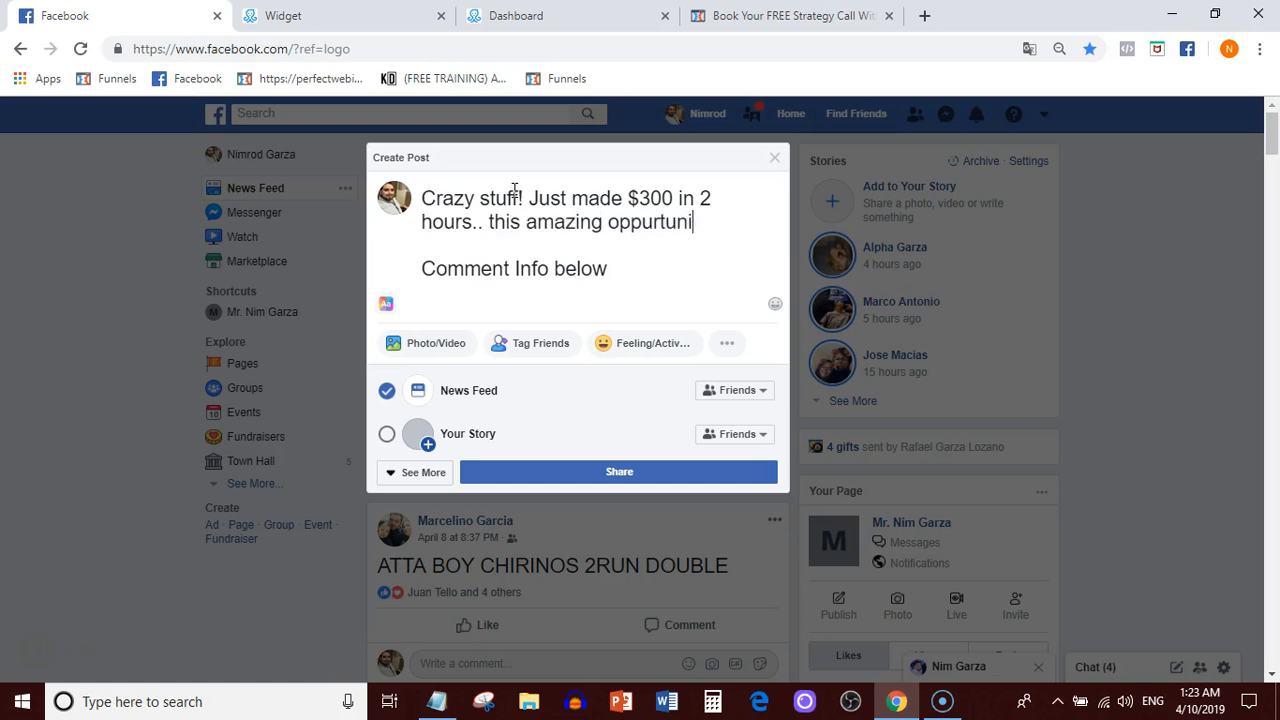
text(ty is really )
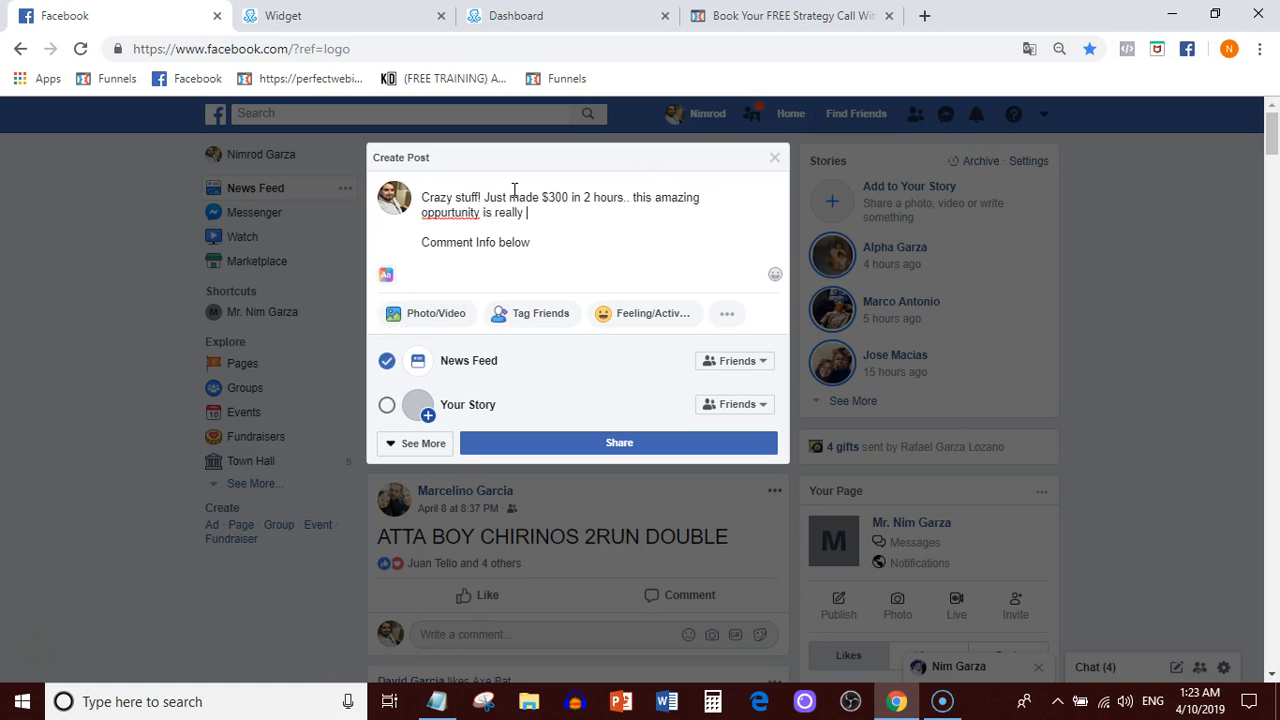
text(changing my  life!)
right_click(466, 214)
click(494, 231)
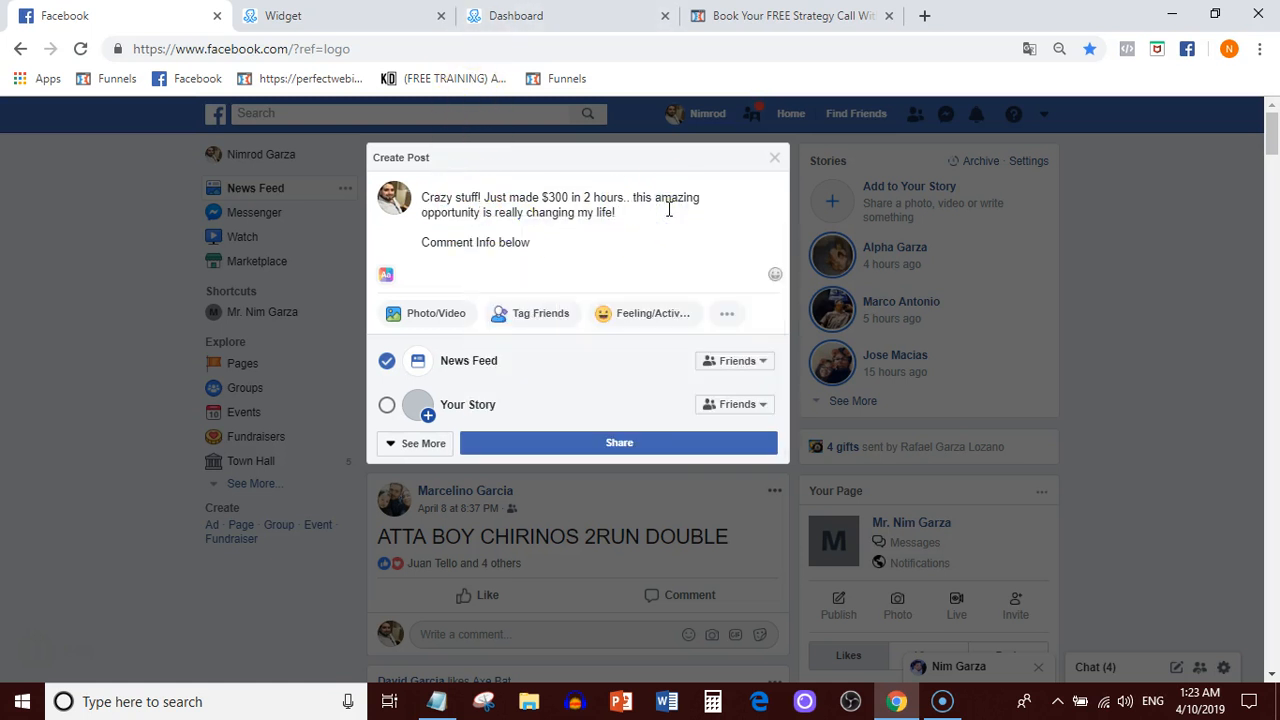
Add a new line to the post reading "If you want to learn more about this just"
key(Return)
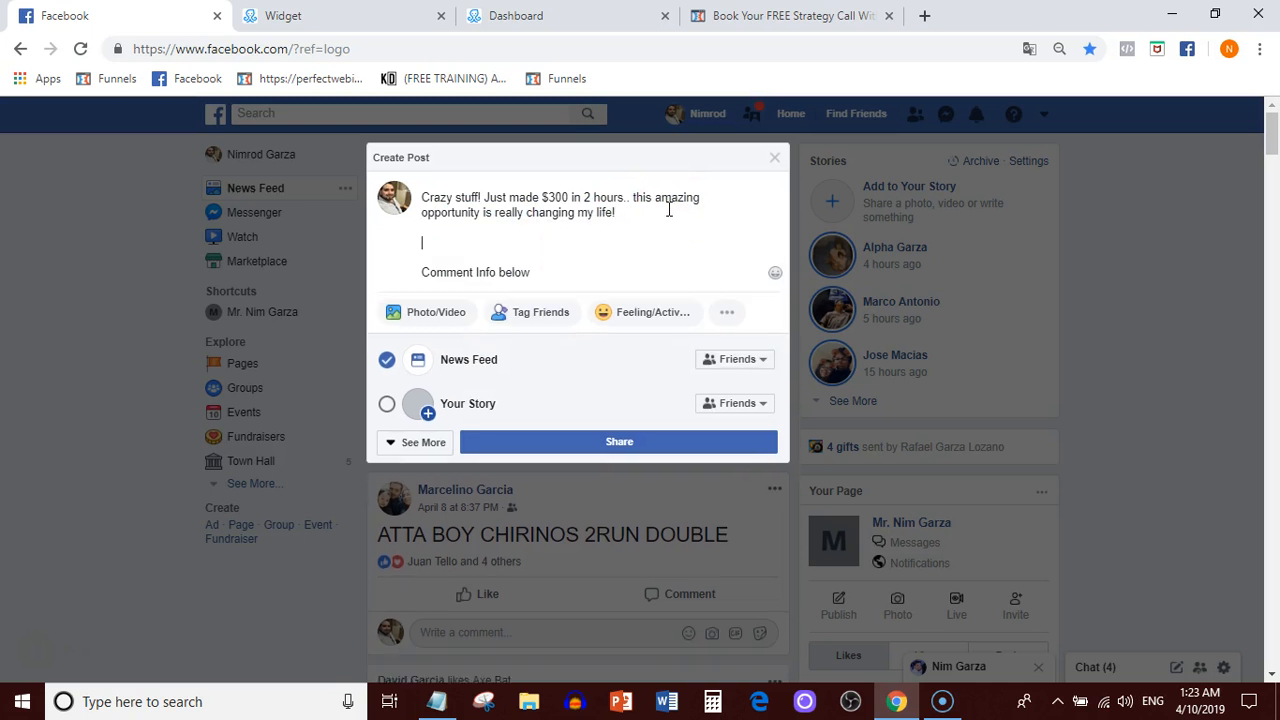
text(If you want )
text(instan)
key(BackSpace)
key(BackSpace)
key(BackSpace)
key(BackSpace)
key(BackSpace)
key(BackSpace)
text(to learn more about this just)
Join "comment Info below" onto the unfinished line with a lowercase c and end it with "for instant access!"
key(Down)
key(Left)
key(Left)
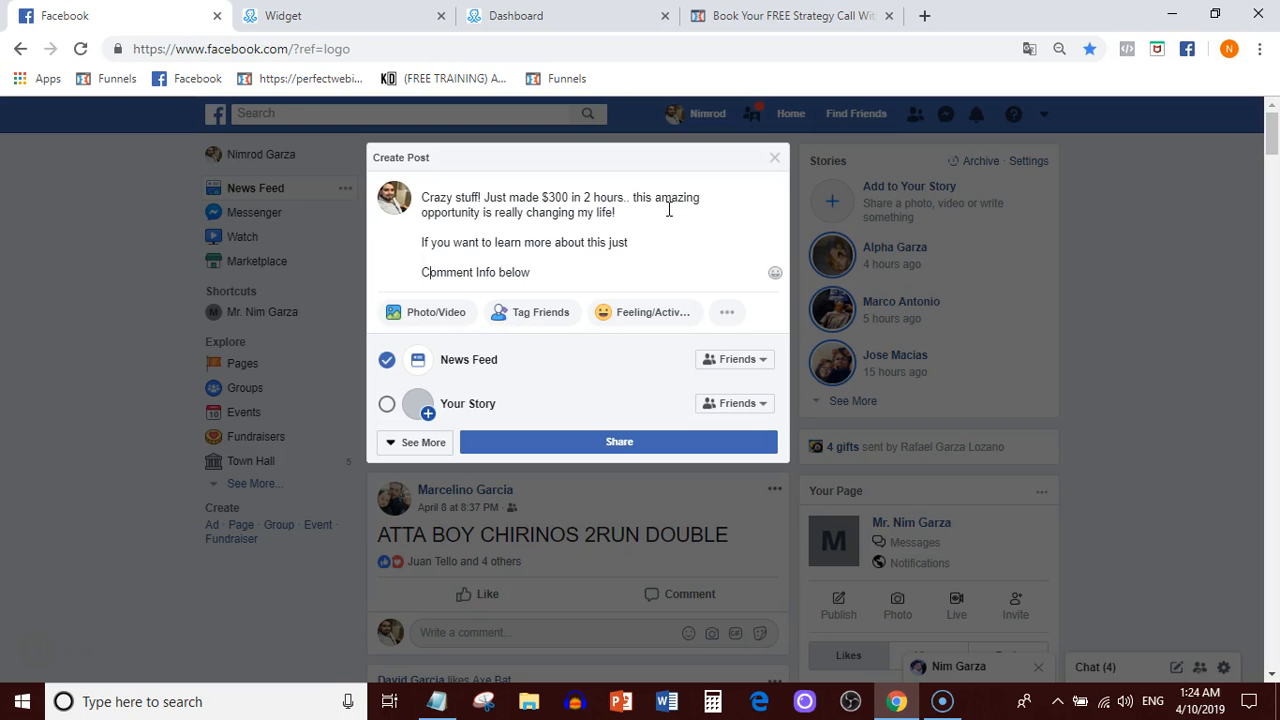
key(Delete)
key(BackSpace)
key(BackSpace)
text(c)
key(End)
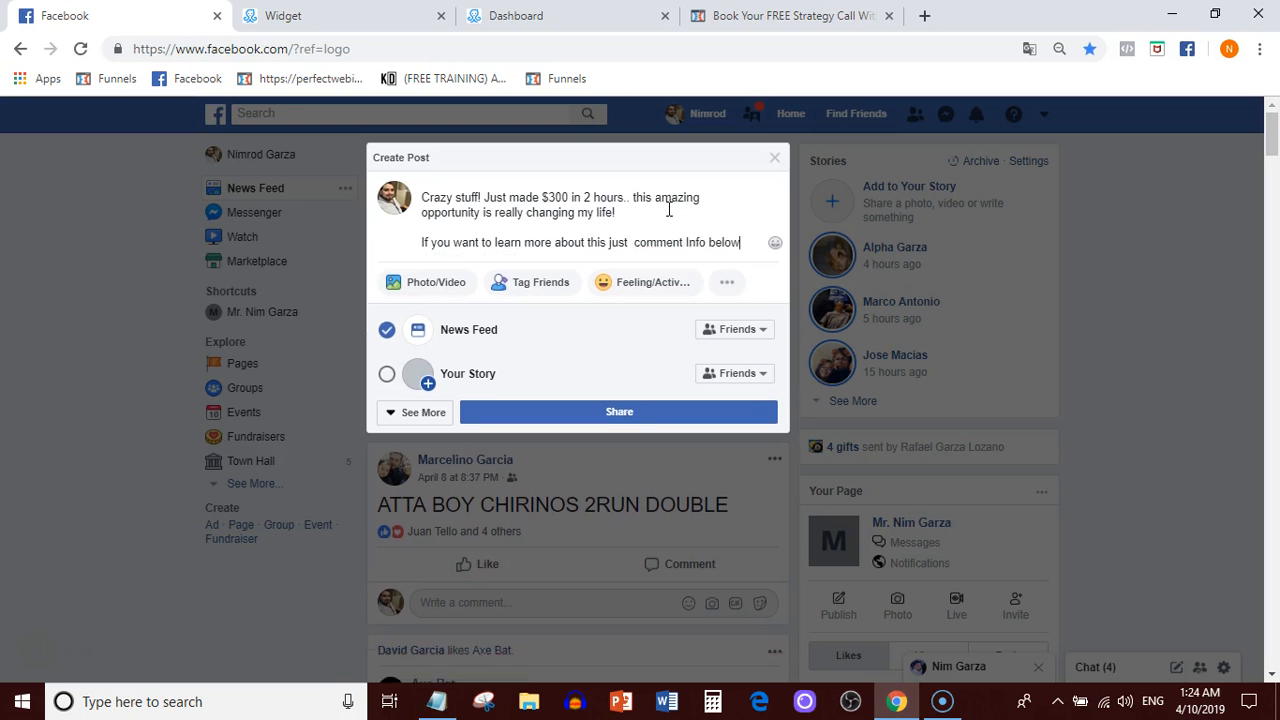
text(or insta)
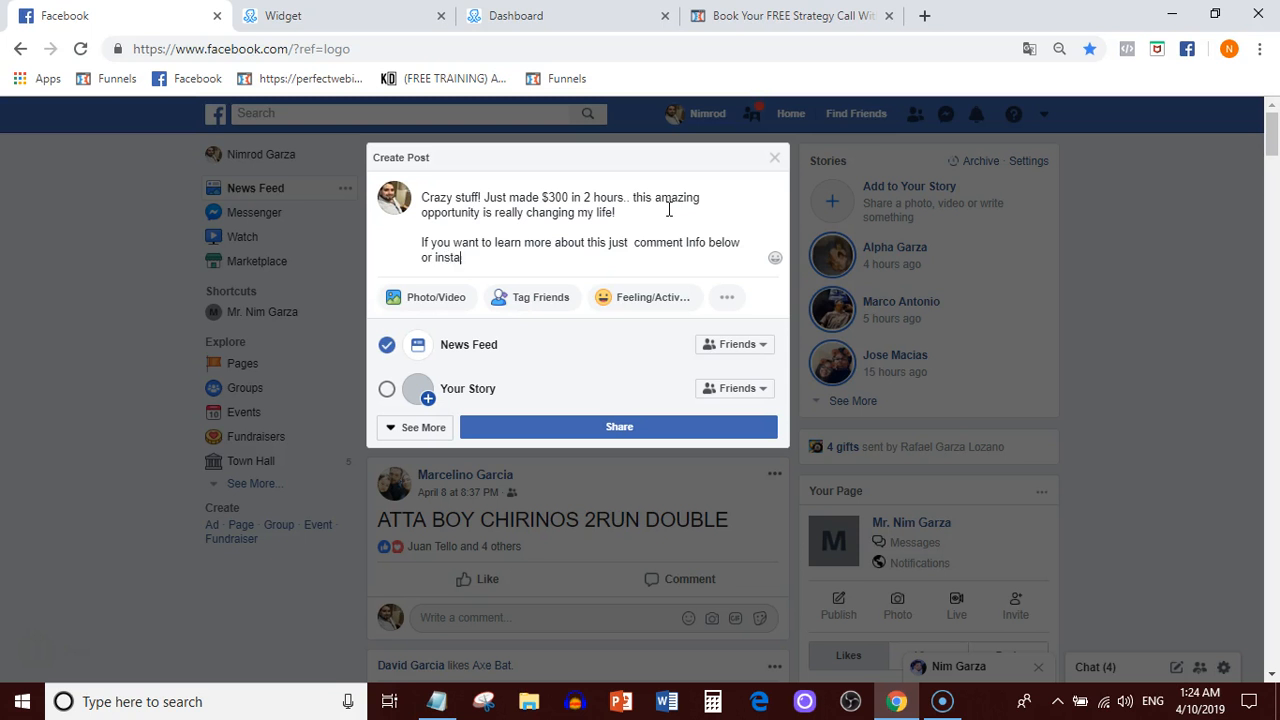
text(nt access!)
click(422, 260)
text(f)
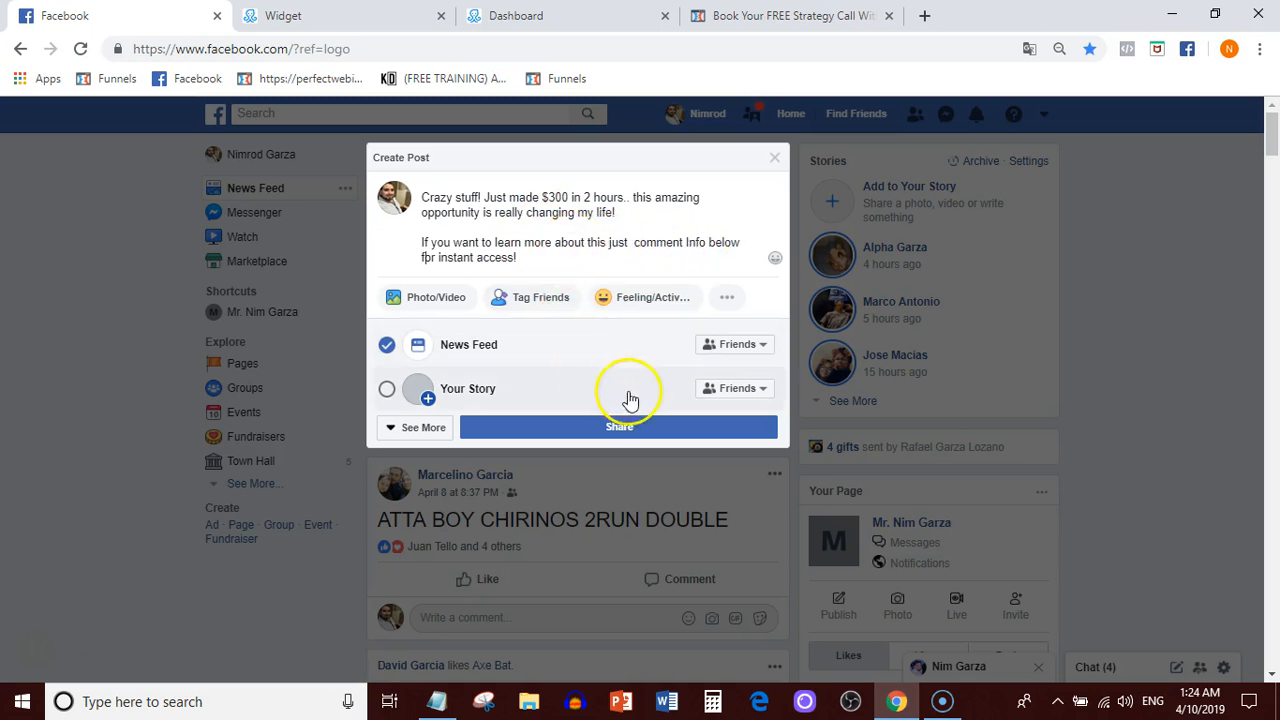
click(555, 16)
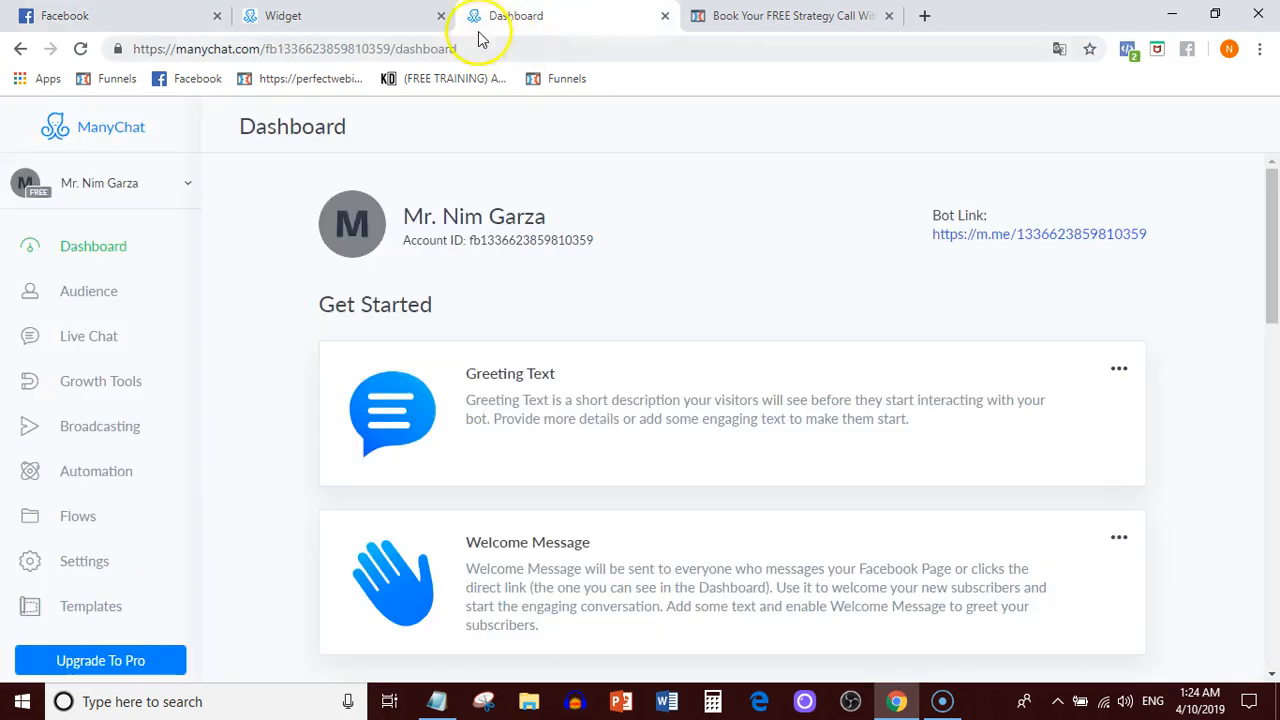
click(450, 18)
click(205, 16)
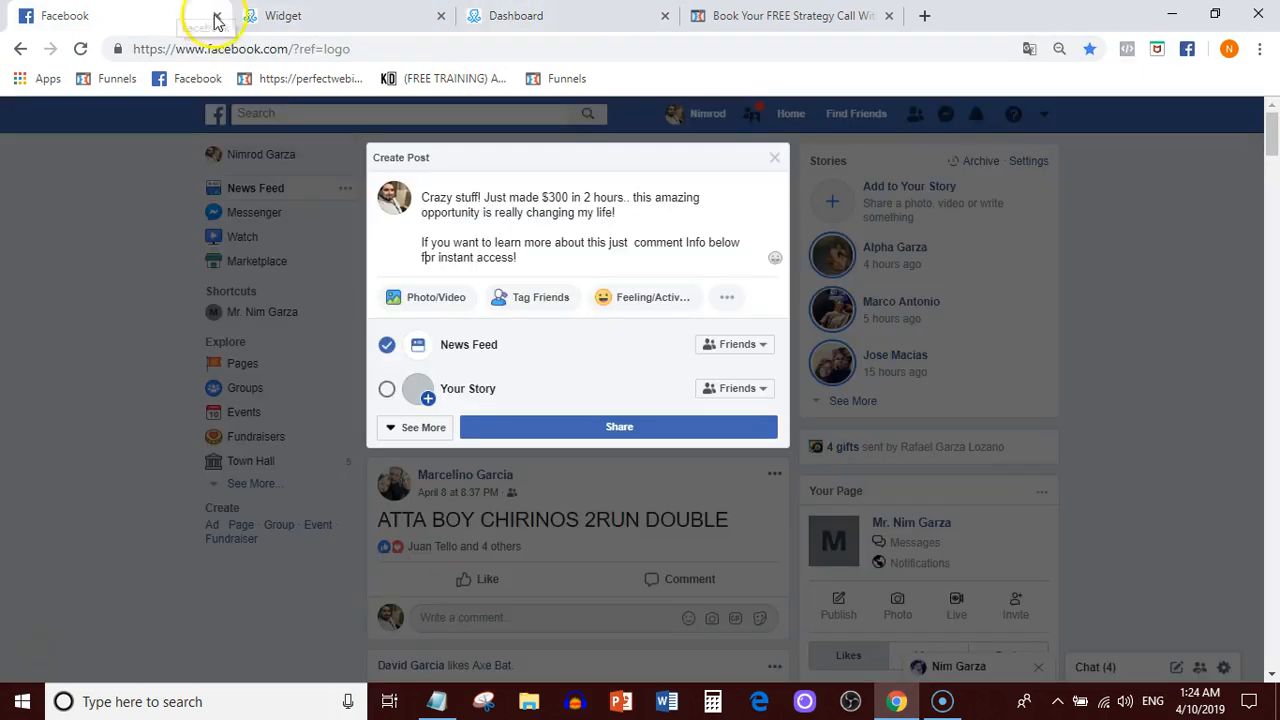
Remove the extra space before "comment" and add a closing line "Ps. Only sending info to first 10 people who comment."
key(BackSpace)
click(636, 264)
key(Return)
text(Ps. Only sending info to first )
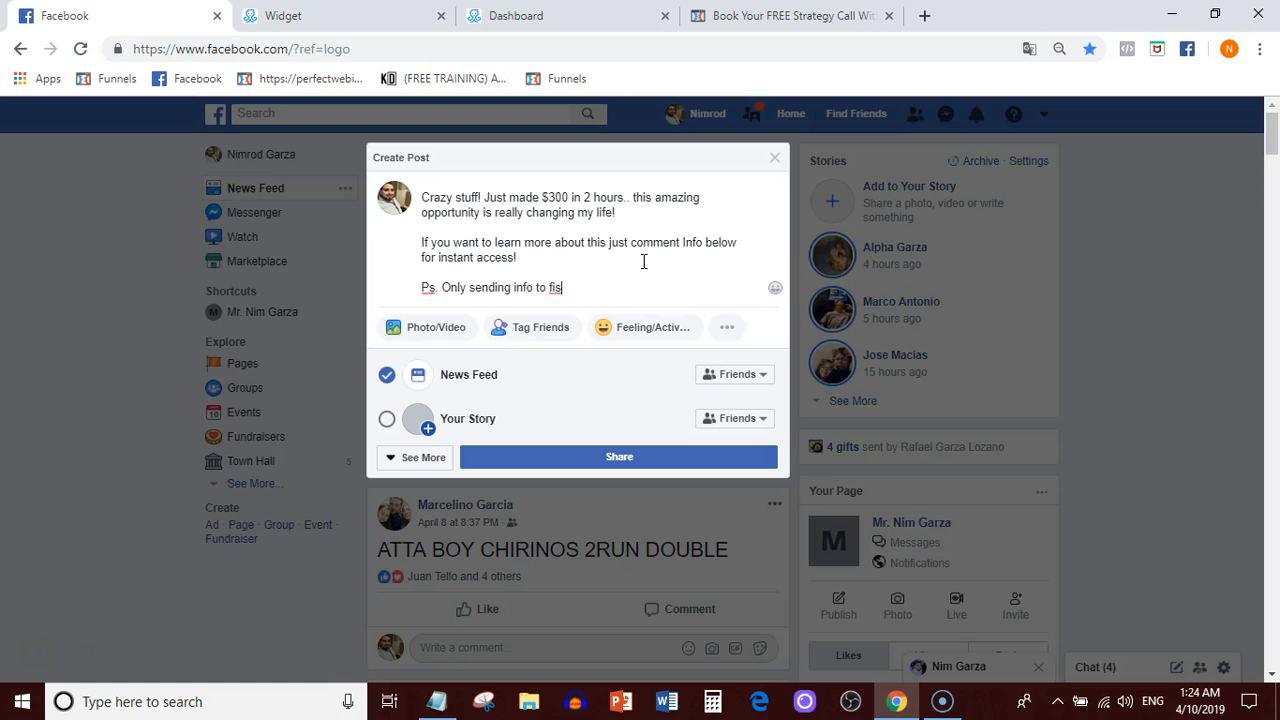
text(10 people who comment.)
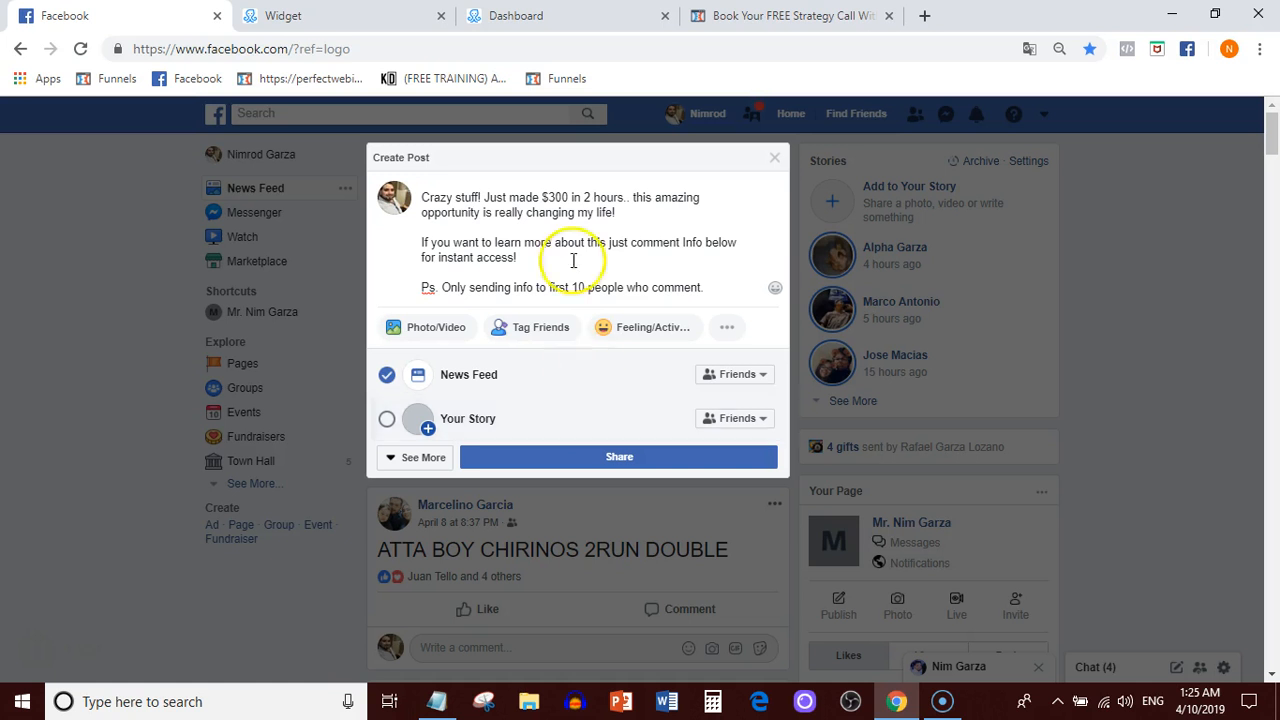
click(706, 287)
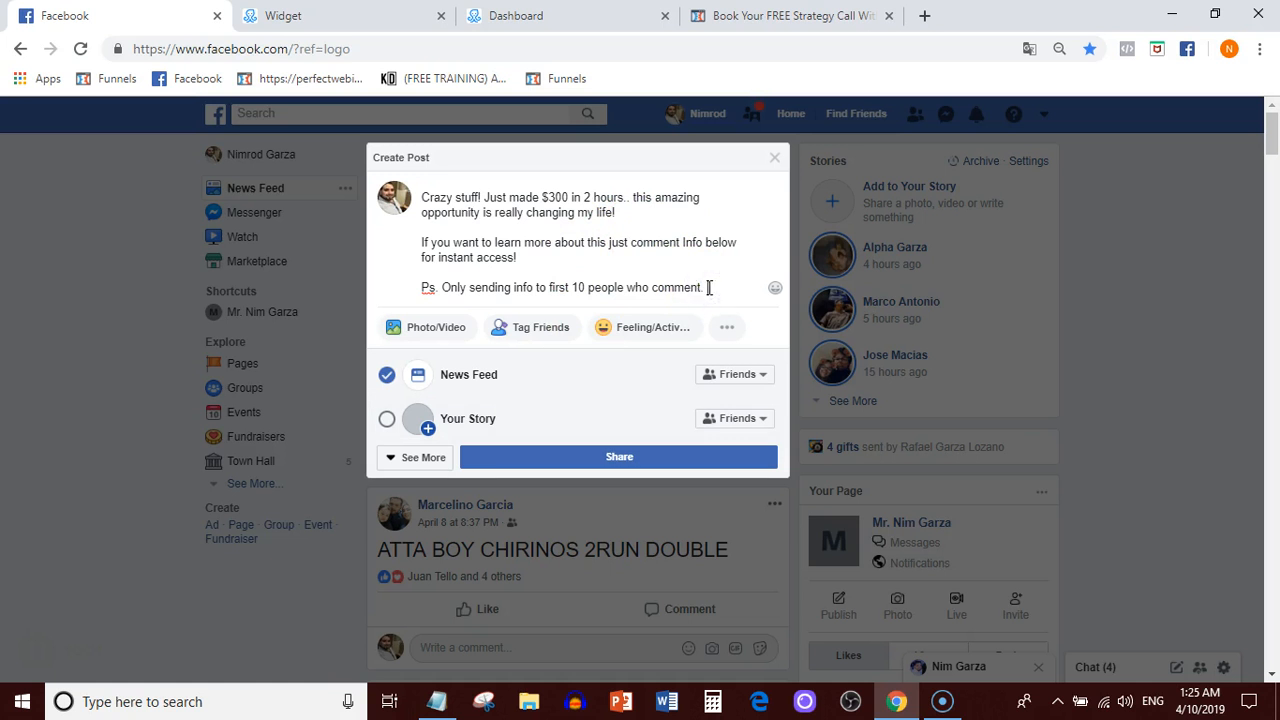
drag(703, 287, 711, 287)
scroll(708, 288, down, 1)
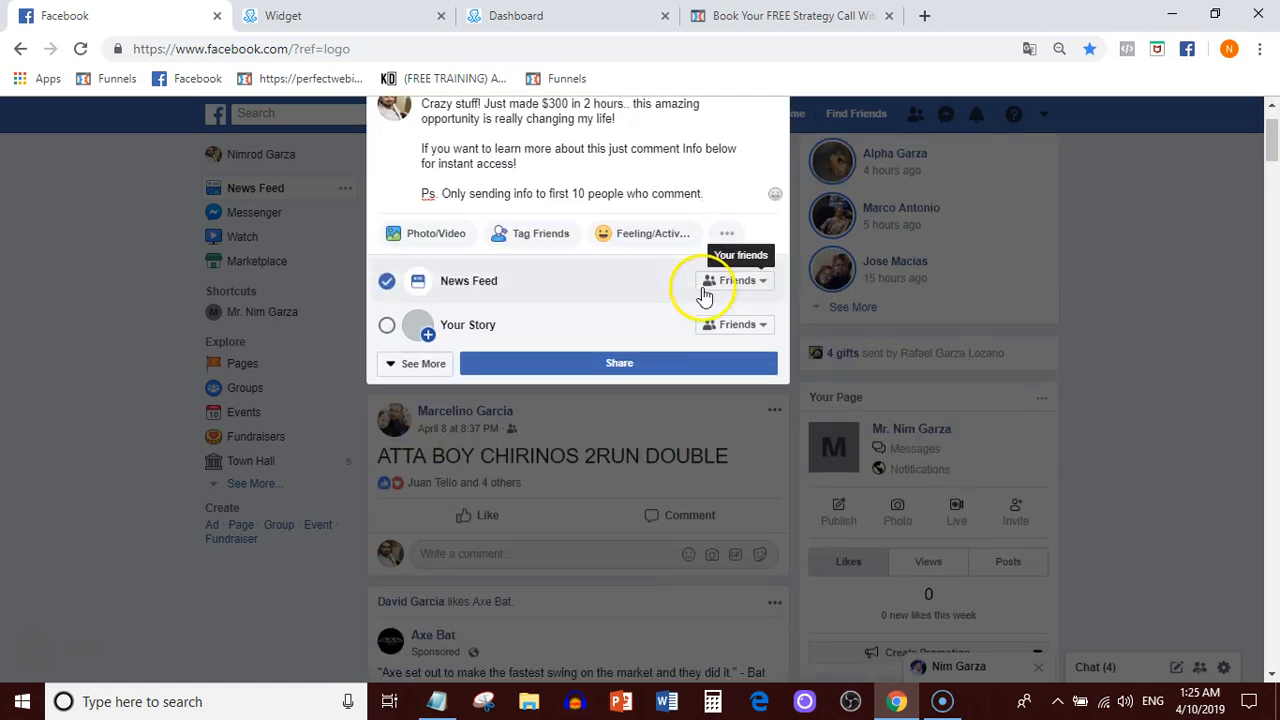
scroll(694, 277, up, 1)
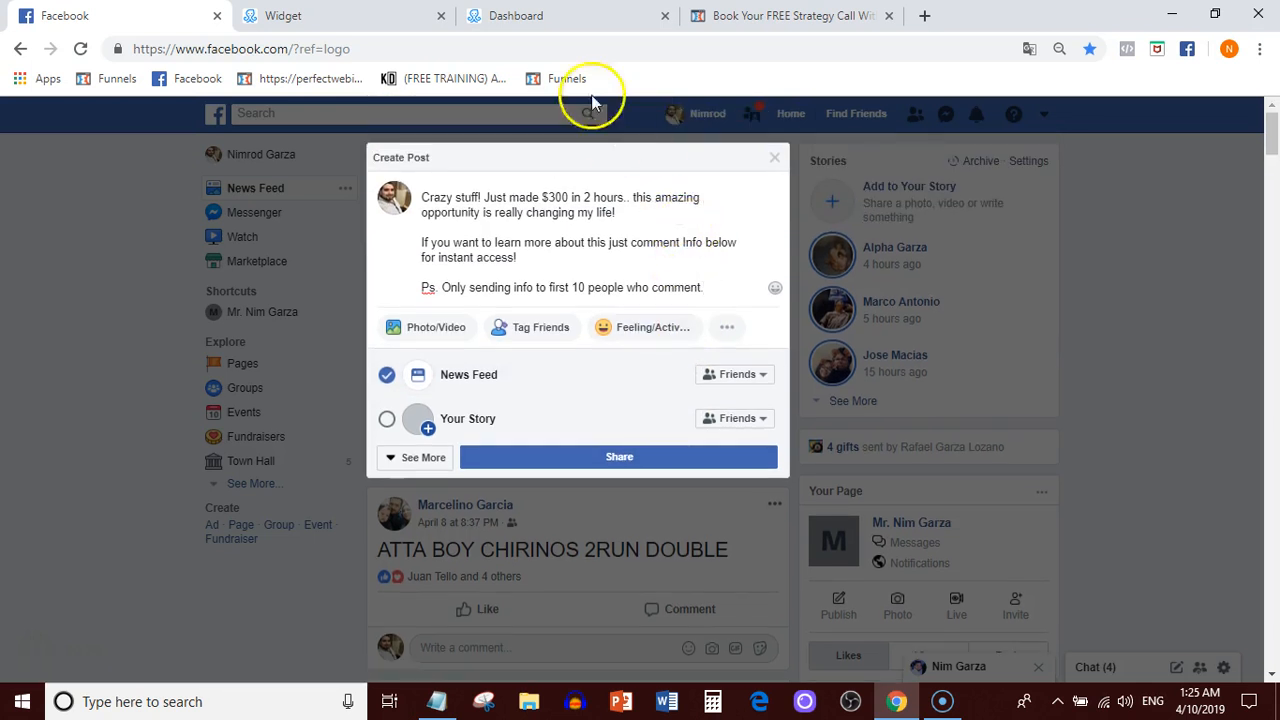
Switch to the ManyChat widget and start the empty opt-in message with "Hi", the First Name variable and an exclamation mark
click(300, 15)
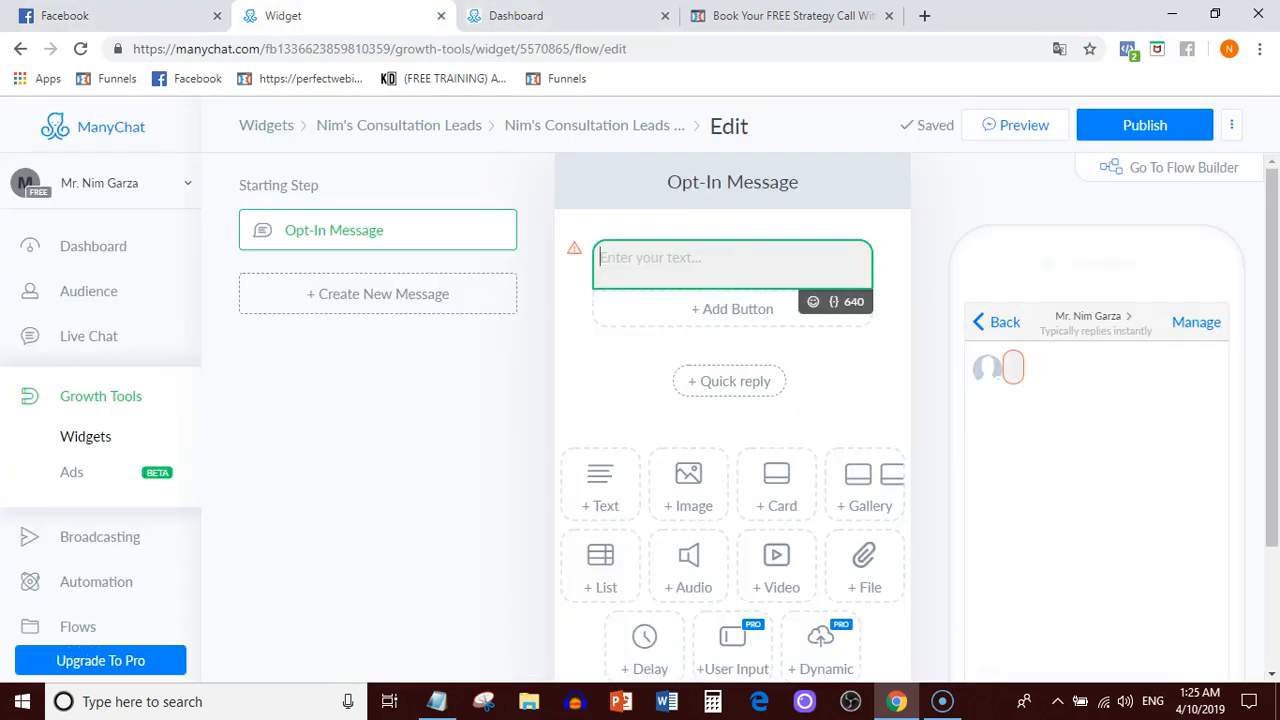
click(741, 260)
text(G)
key(BackSpace)
text(Hi {{)
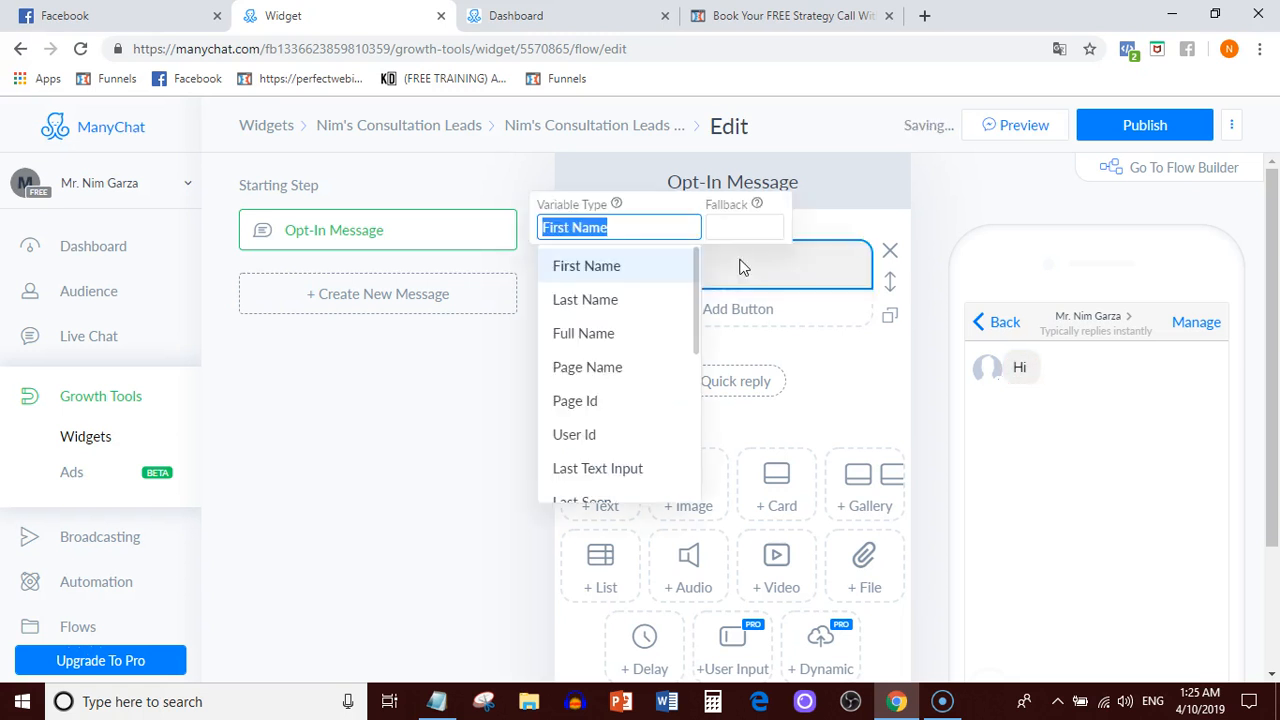
click(664, 262)
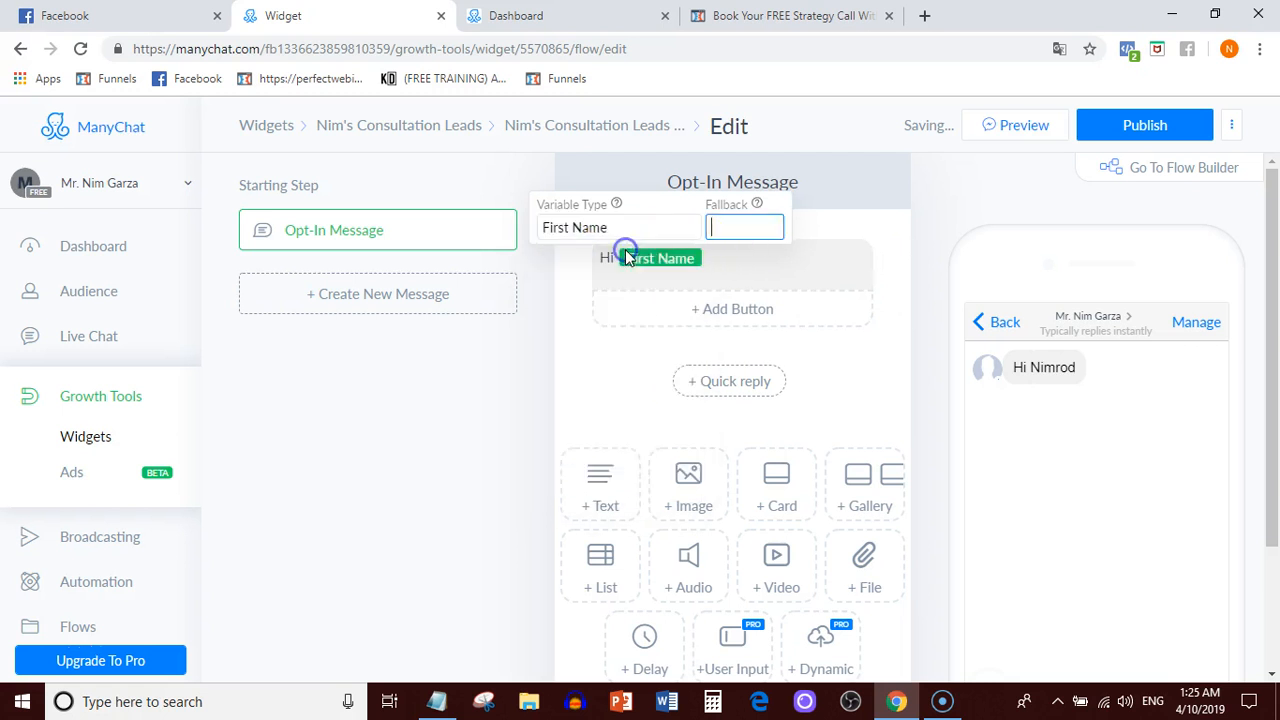
click(749, 258)
text(!)
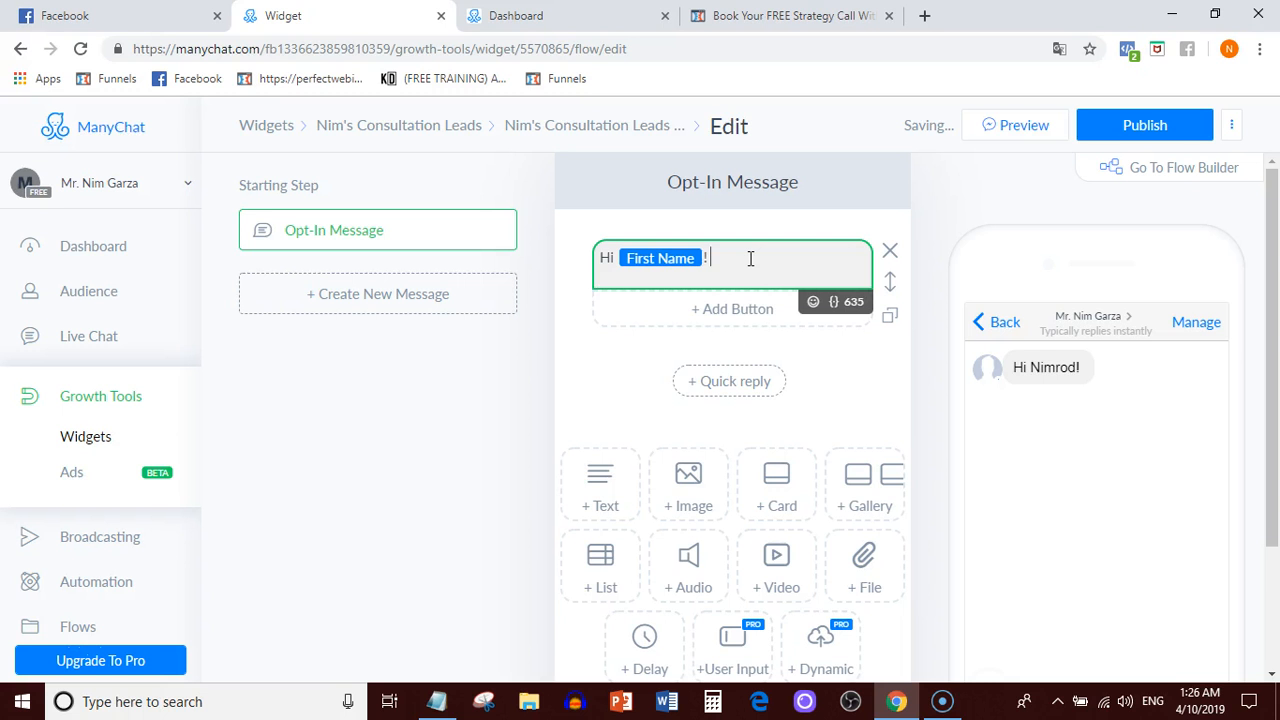
Insert a waving-hand emoji after the greeting and follow it with "Congrats you made it on time!"
click(813, 301)
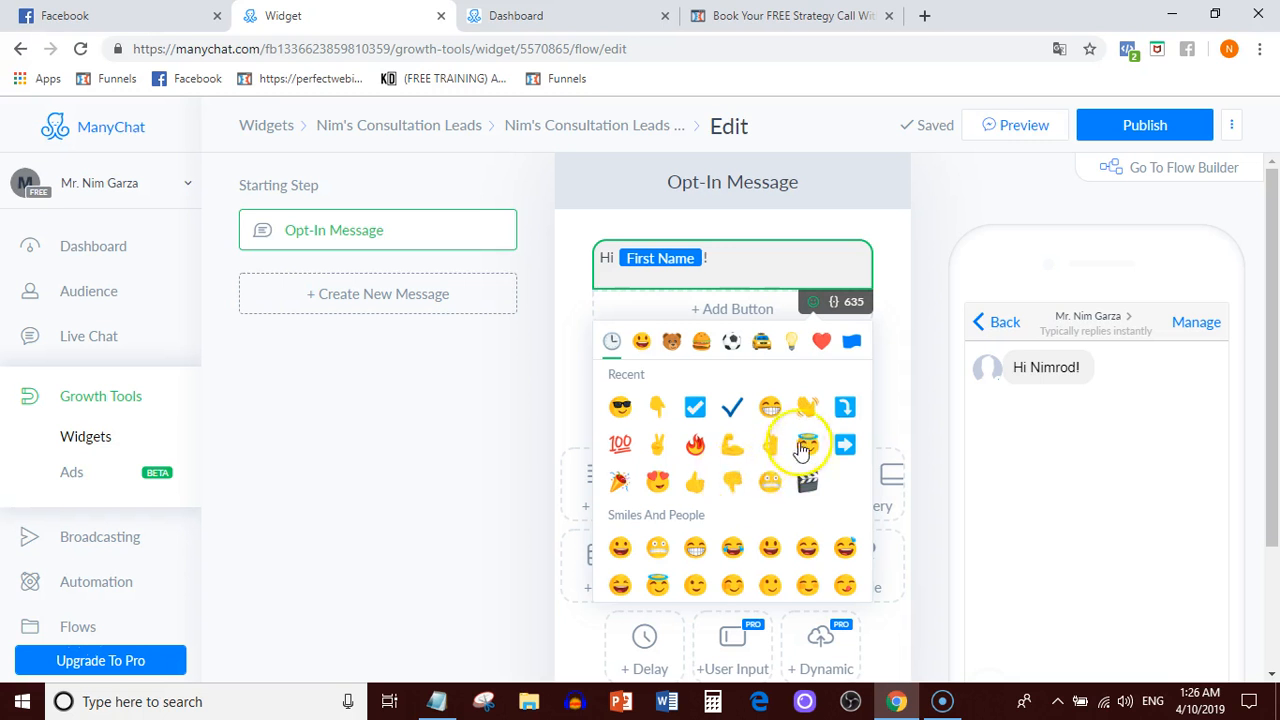
click(818, 408)
click(796, 262)
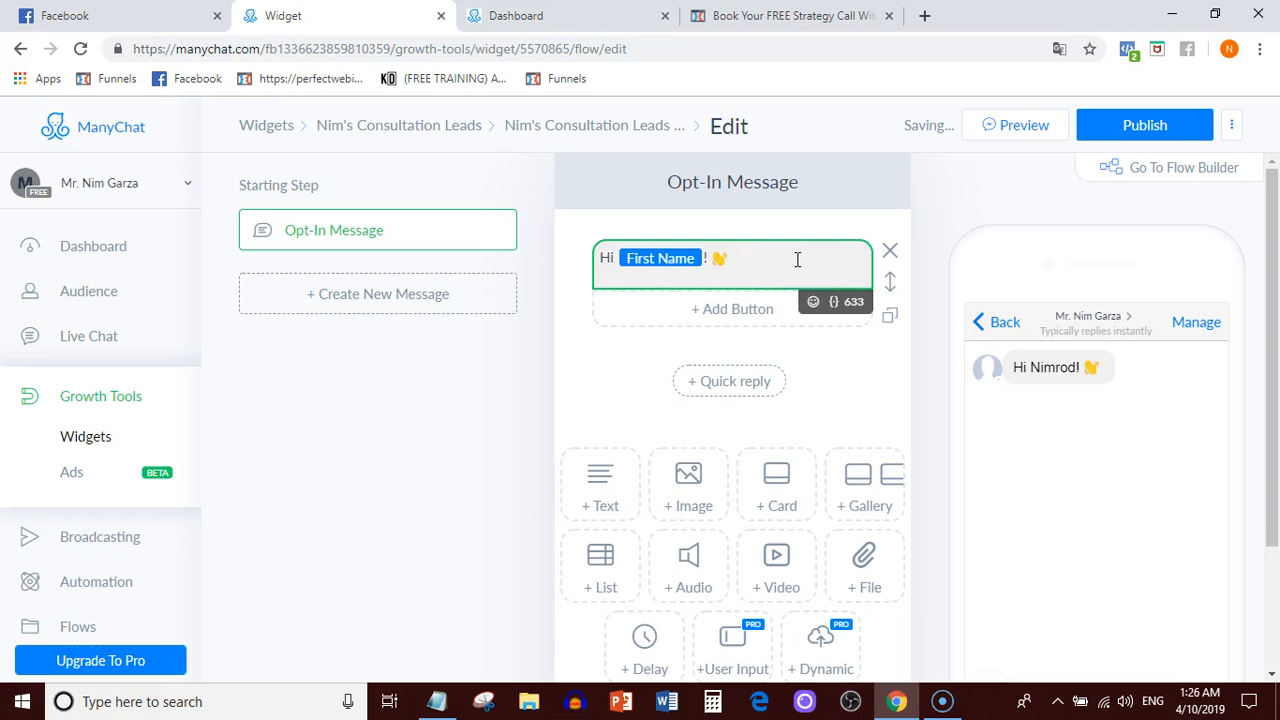
text(Congeat)
key(BackSpace)
key(BackSpace)
key(BackSpace)
text(rats)
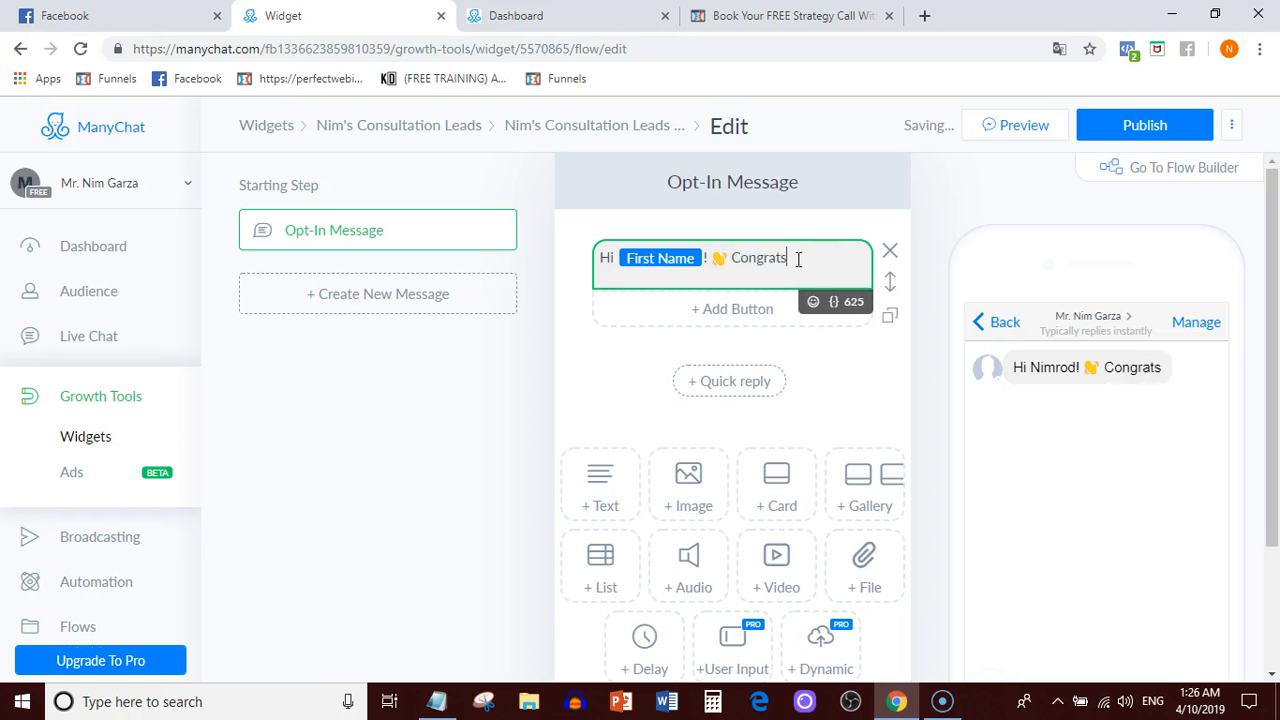
key(BackSpace)
text(s you made it on time!)
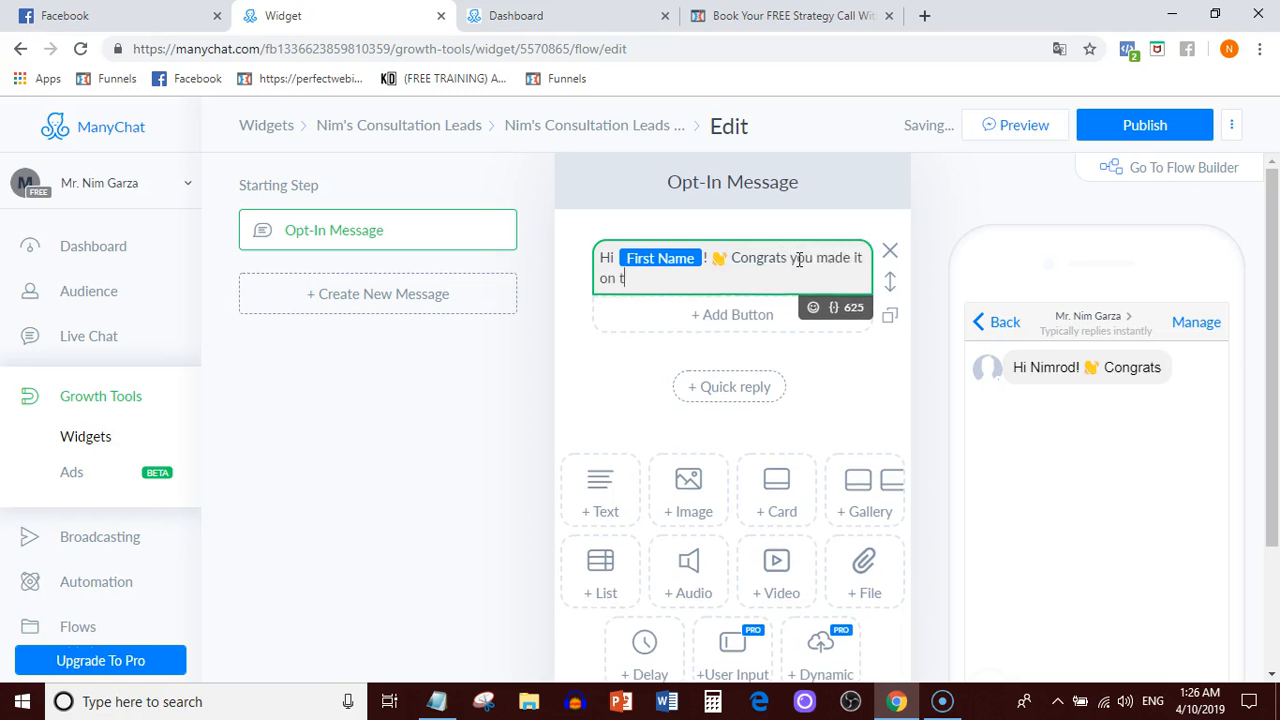
Leave a blank line below the greeting and write "Start by clicking the link below to gain instant access to"
key(Return)
key(Return)
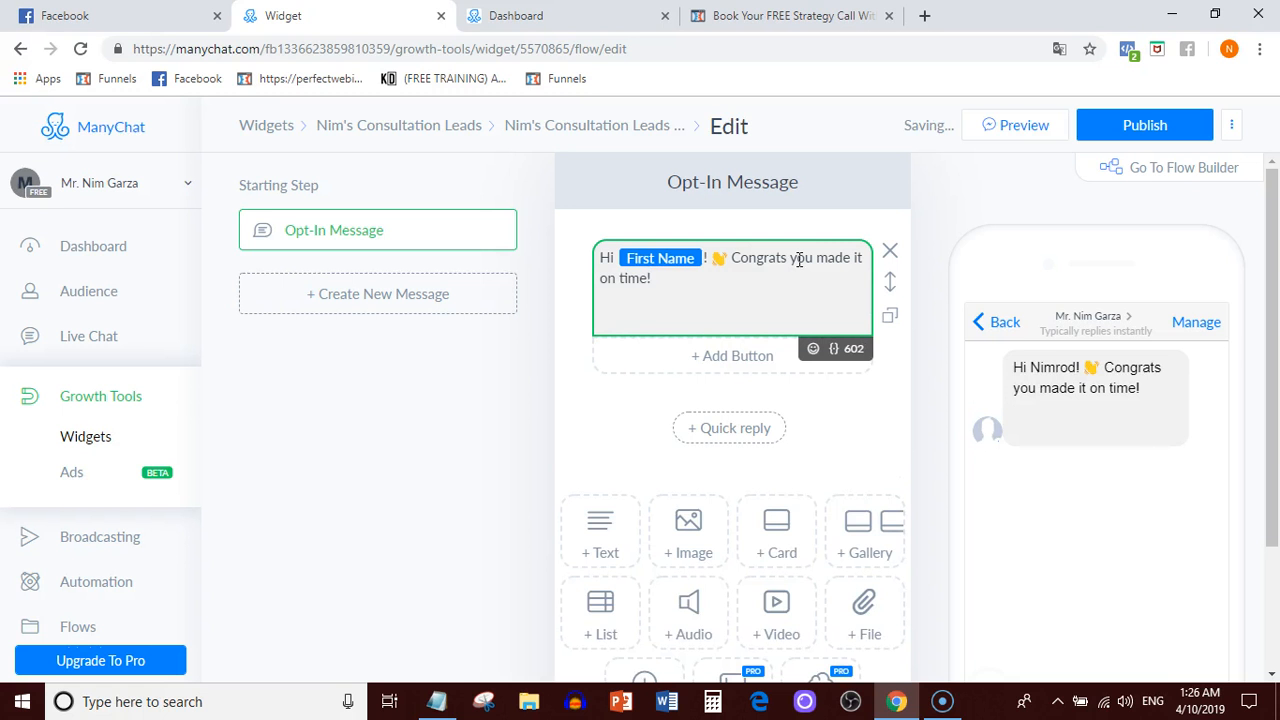
text(To)
key(BackSpace)
key(BackSpace)
key(BackSpace)
text(Start by clicking the link below to gain ins)
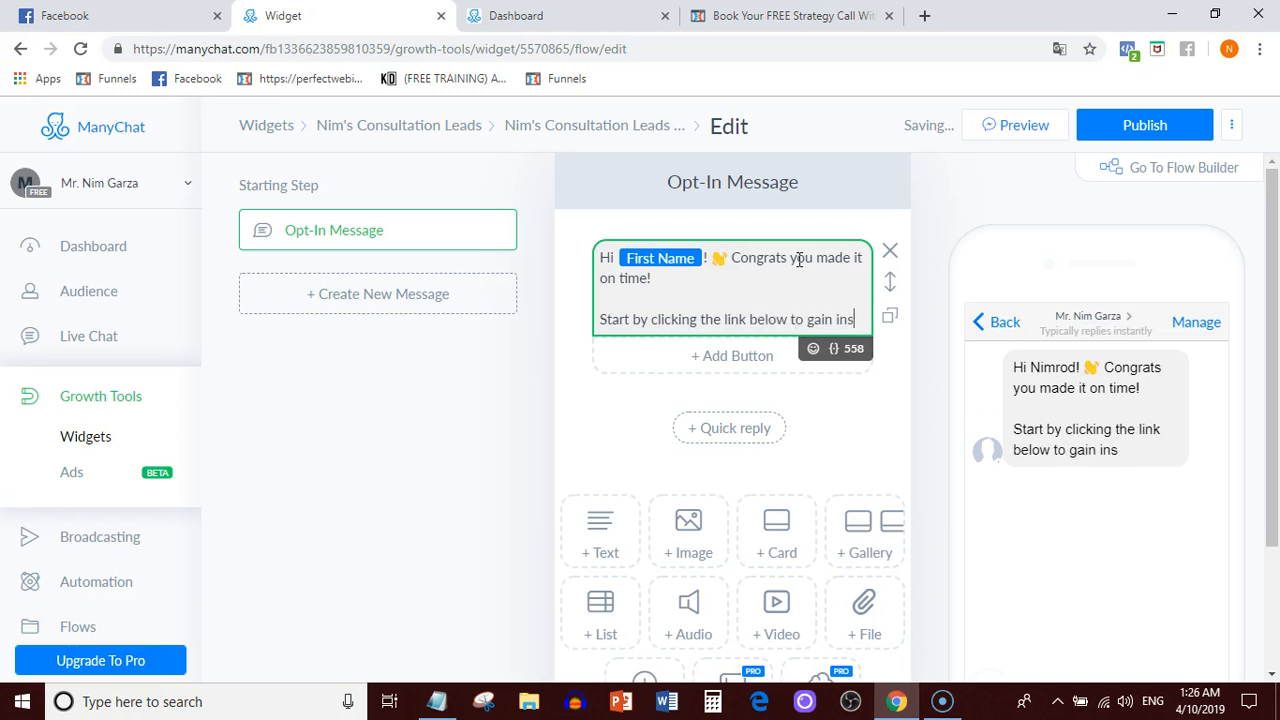
text(tant access to)
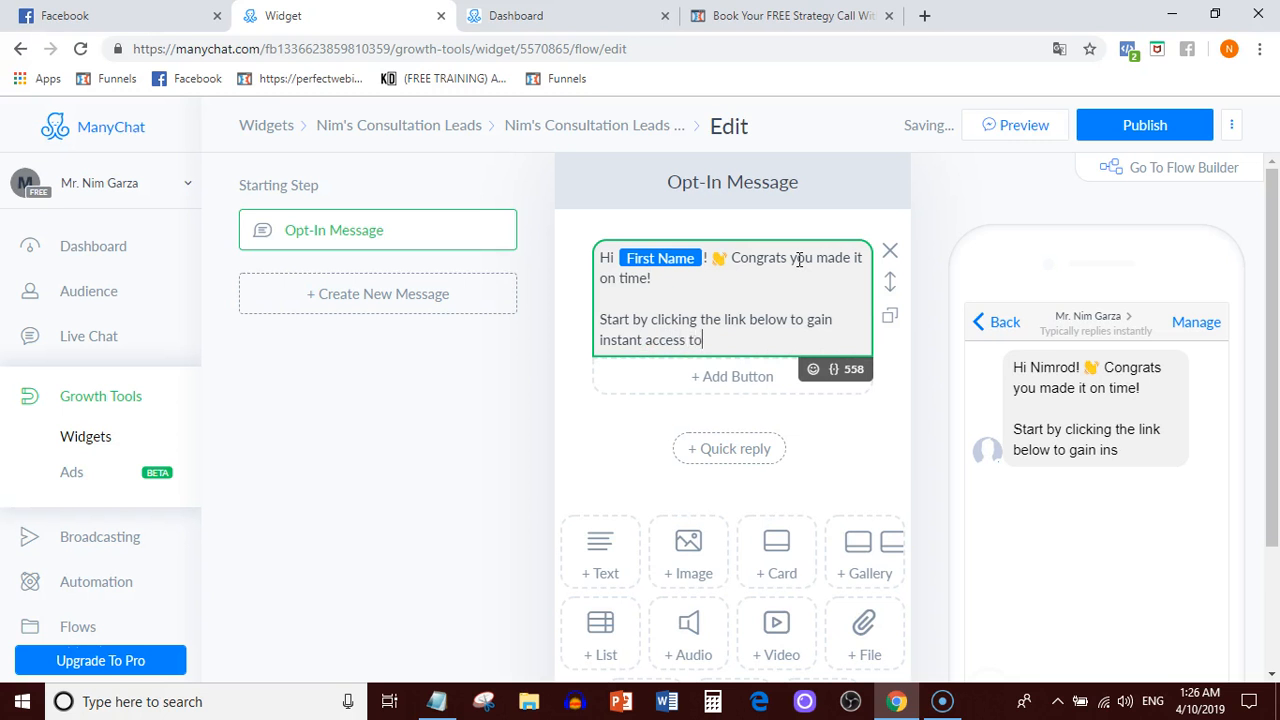
Complete the paragraph with "this amazing opportunity that's changing peoples lives everyday before it's taken down!", correcting the spelling of "opportunity"
text( this amazing oppurtunity )
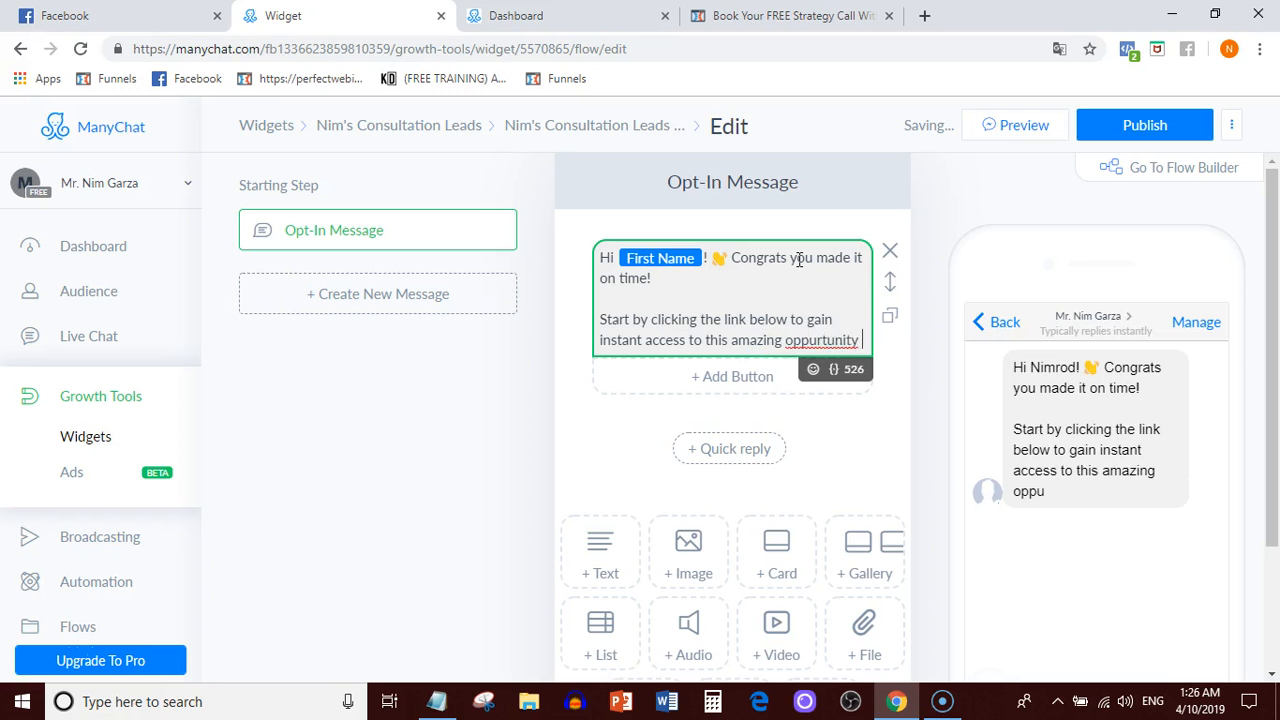
text(that's changing peoples lives everyday befo)
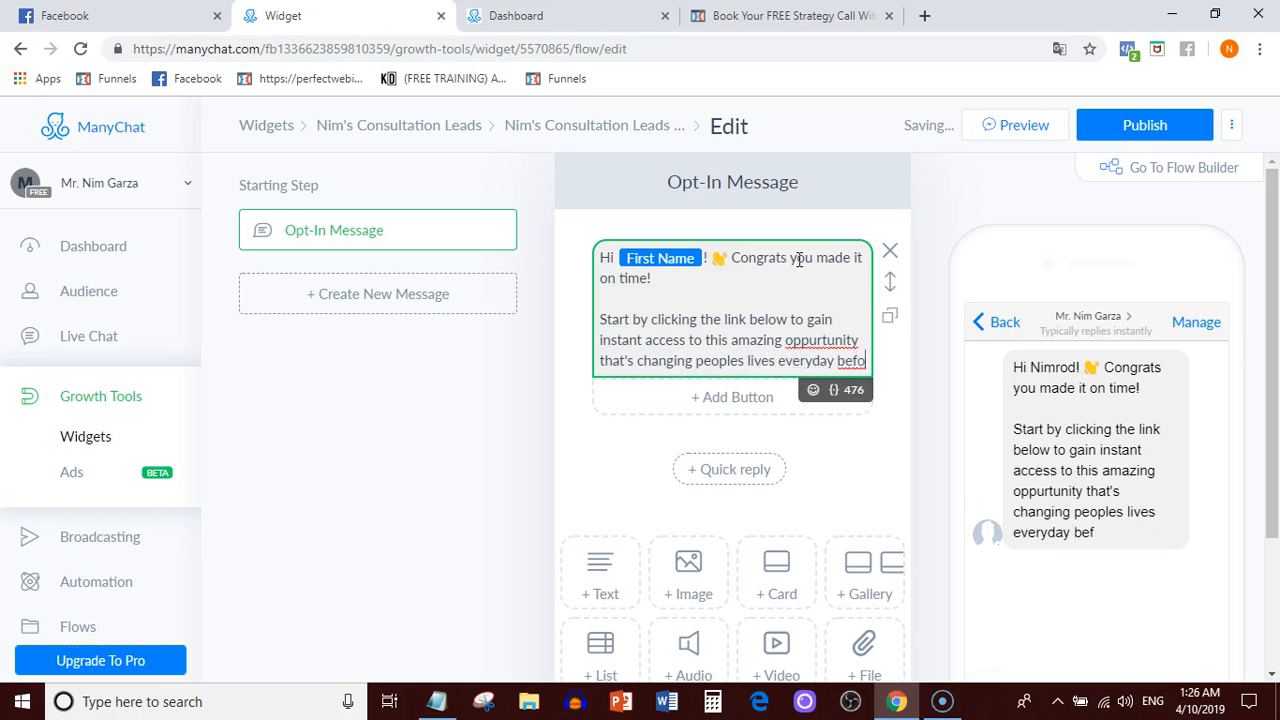
text(re it's taken doen!)
key(BackSpace)
text(wn!)
right_click(820, 347)
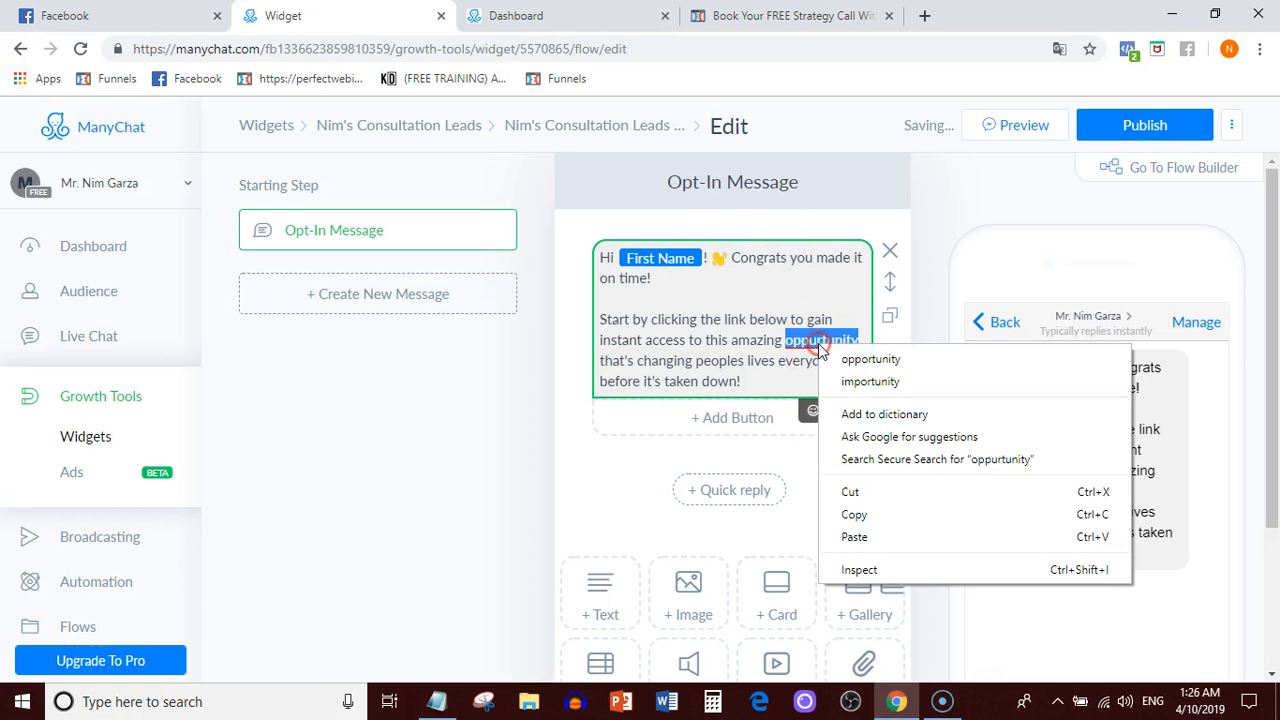
click(850, 360)
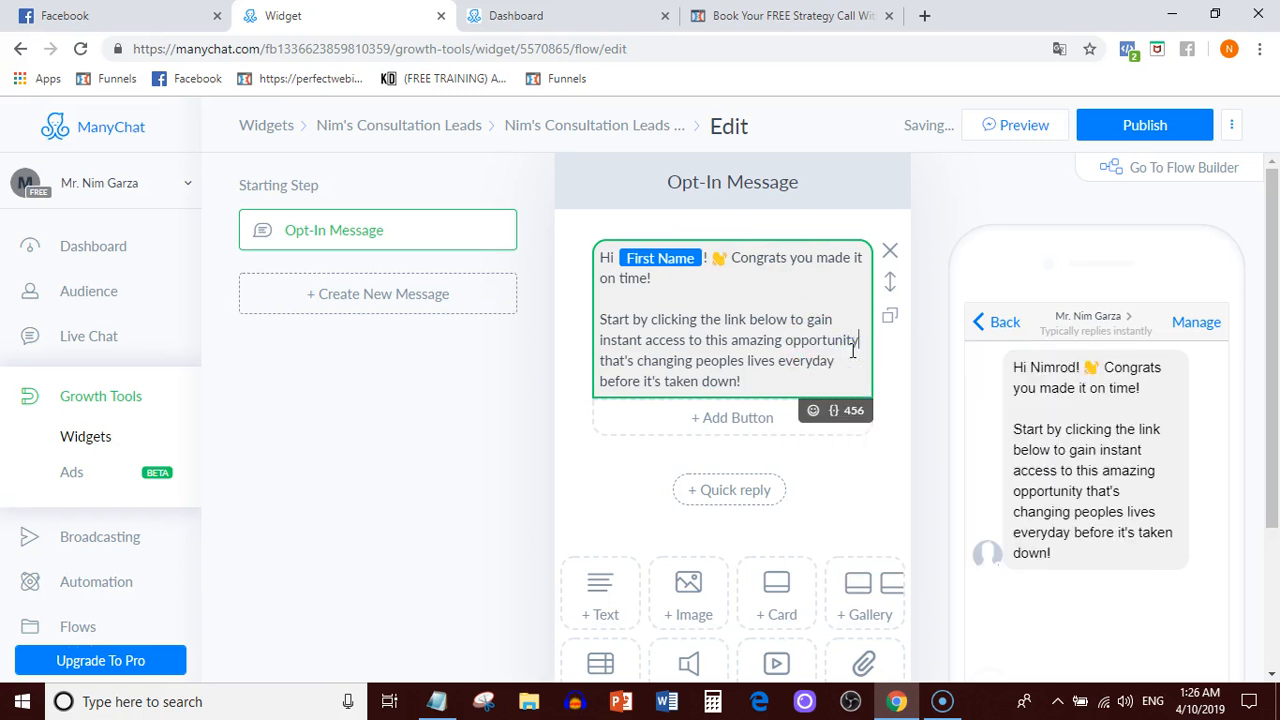
click(762, 382)
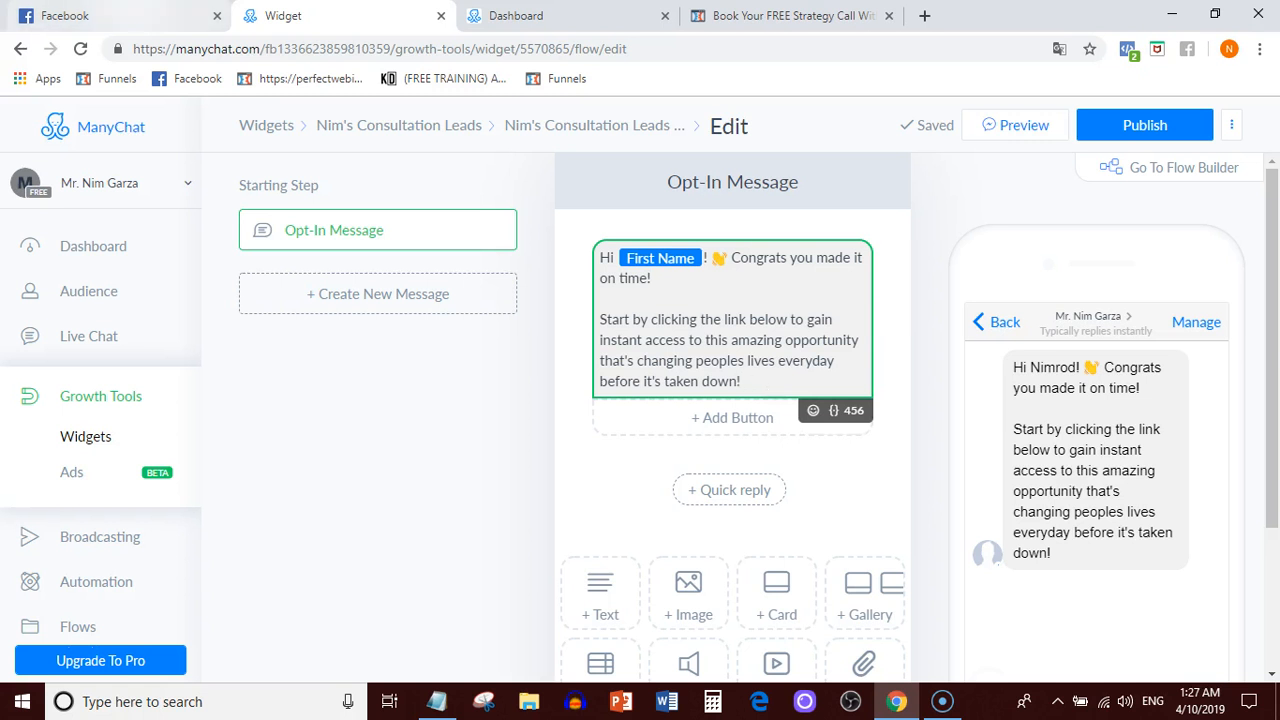
scroll(303, 251, down, 1)
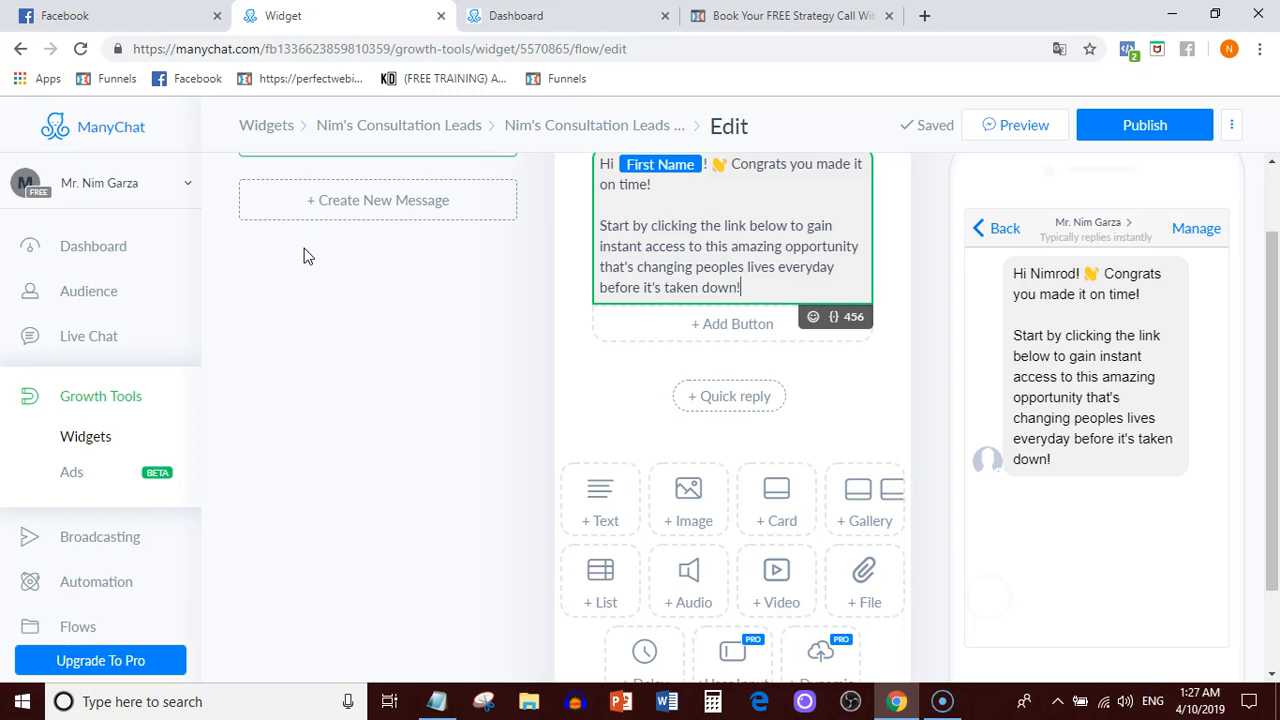
scroll(305, 254, up, 1)
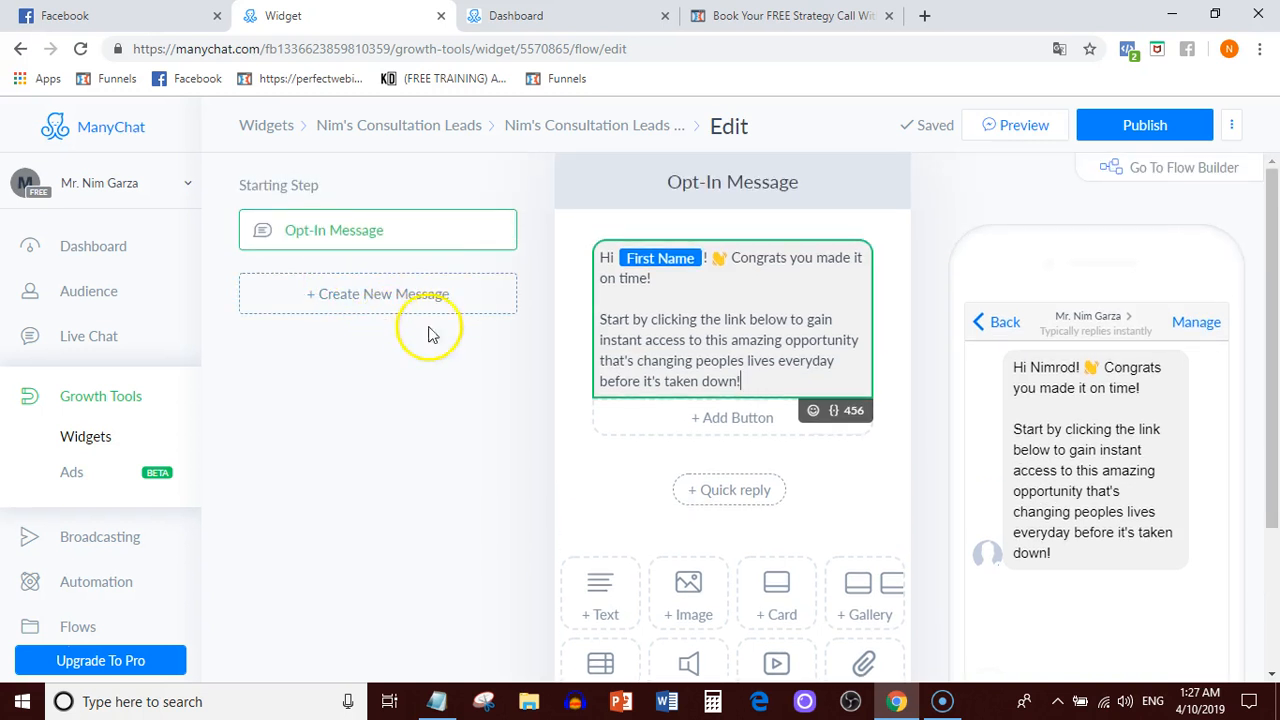
shift+click(782, 368)
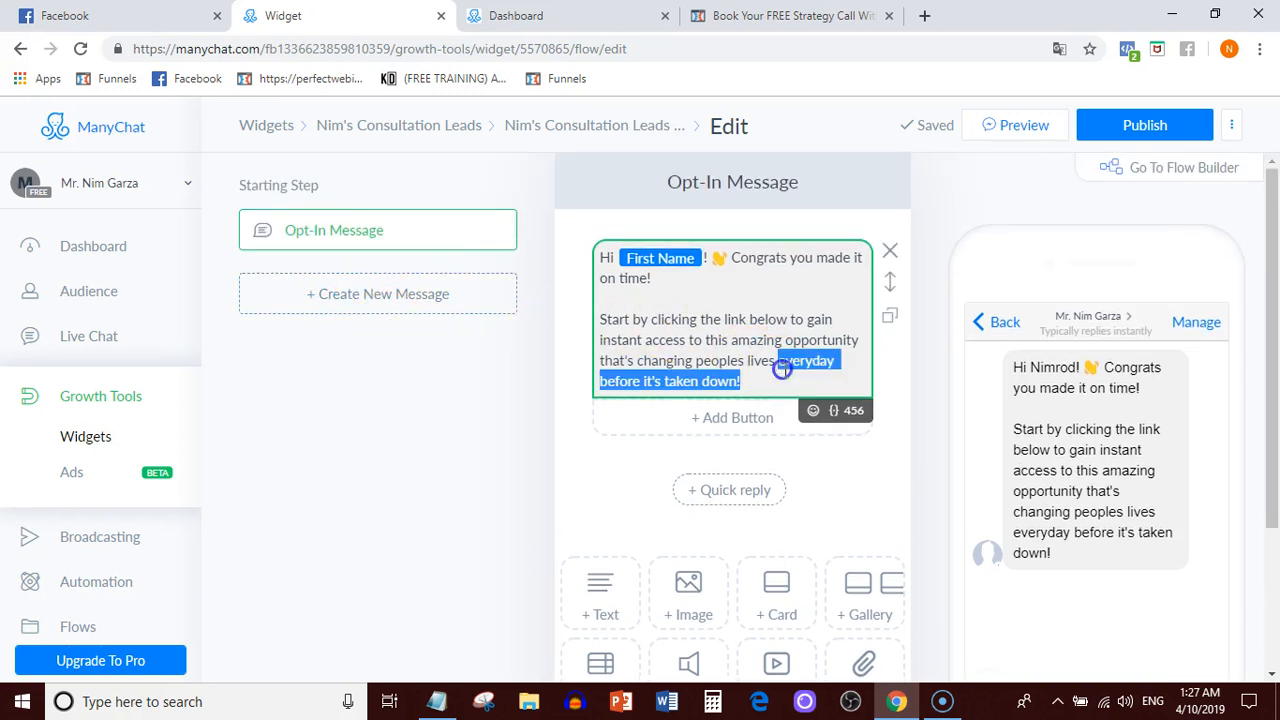
click(773, 386)
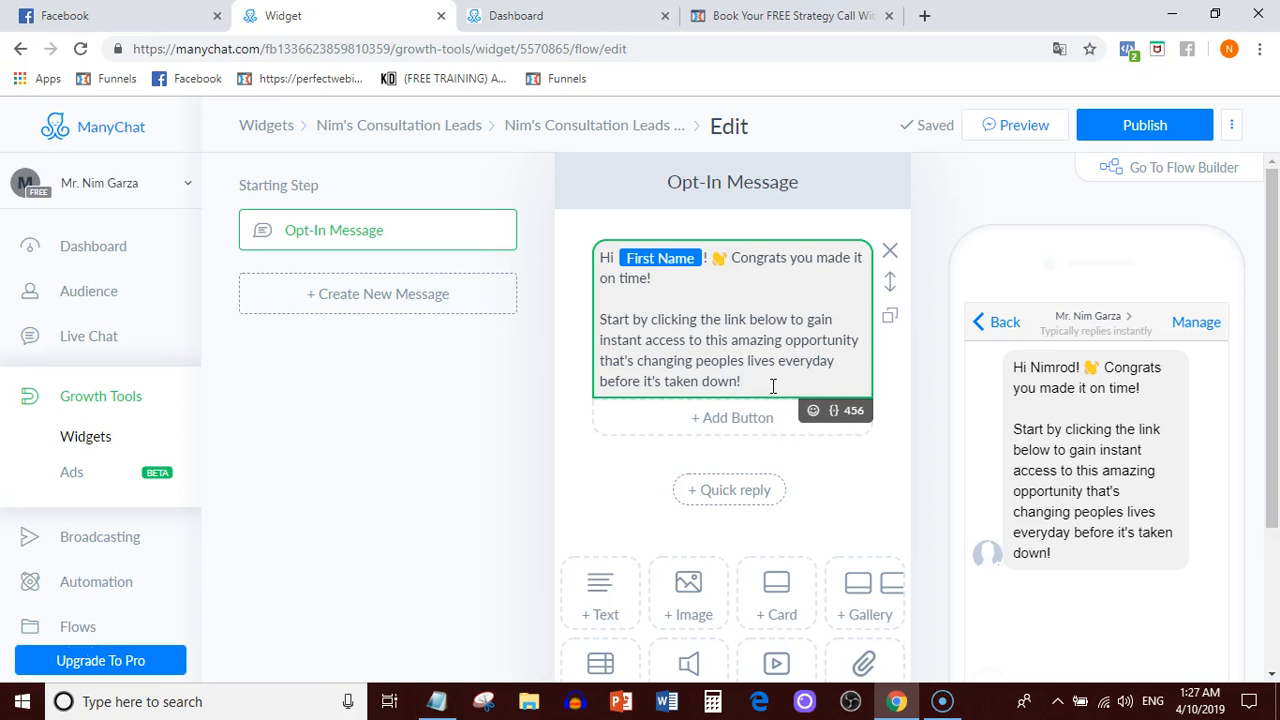
key(Return)
key(Return)
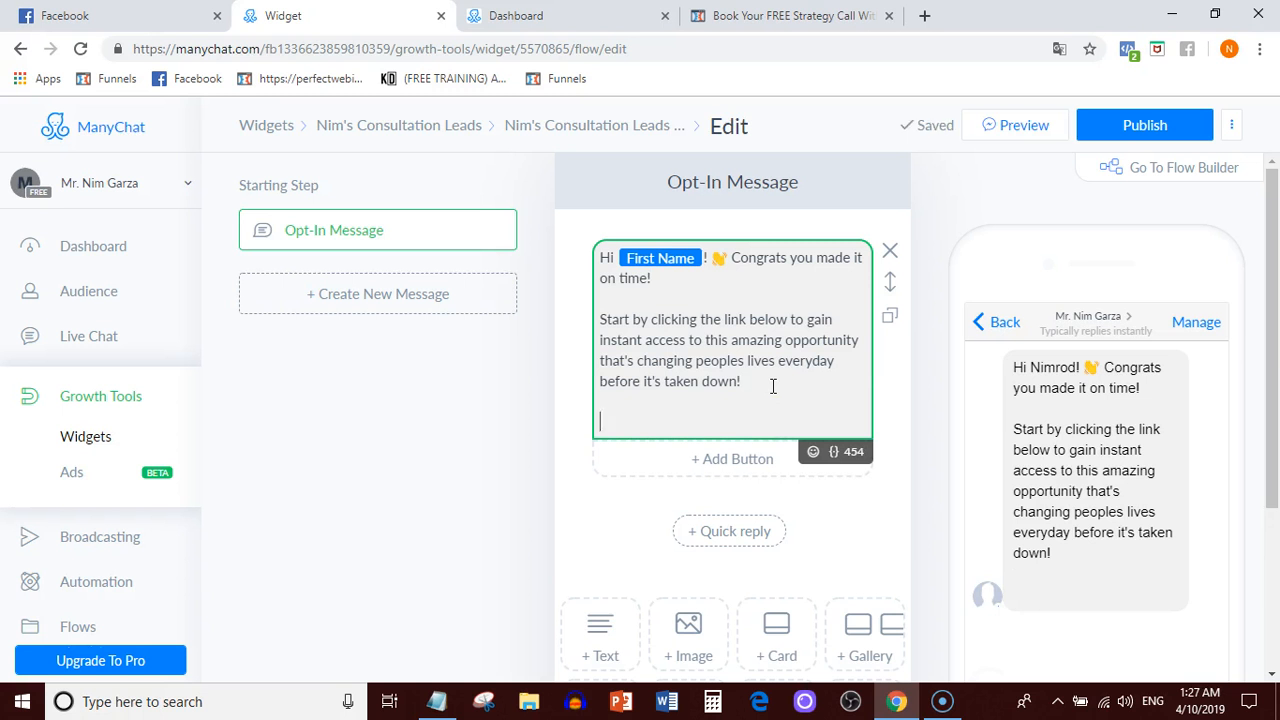
key(BackSpace)
key(BackSpace)
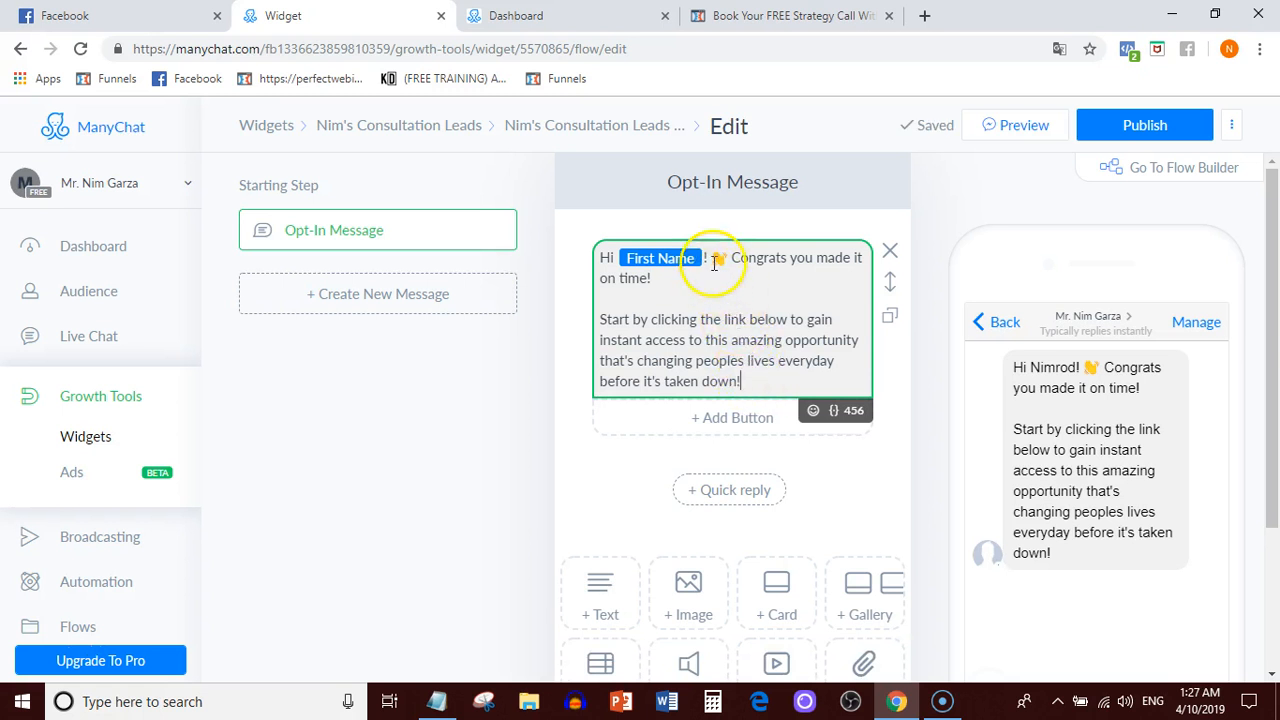
Remove the opening "Hi" greeting with its name variable and waving hand, and insert the First Name variable after "Congrats"
drag(726, 257, 592, 257)
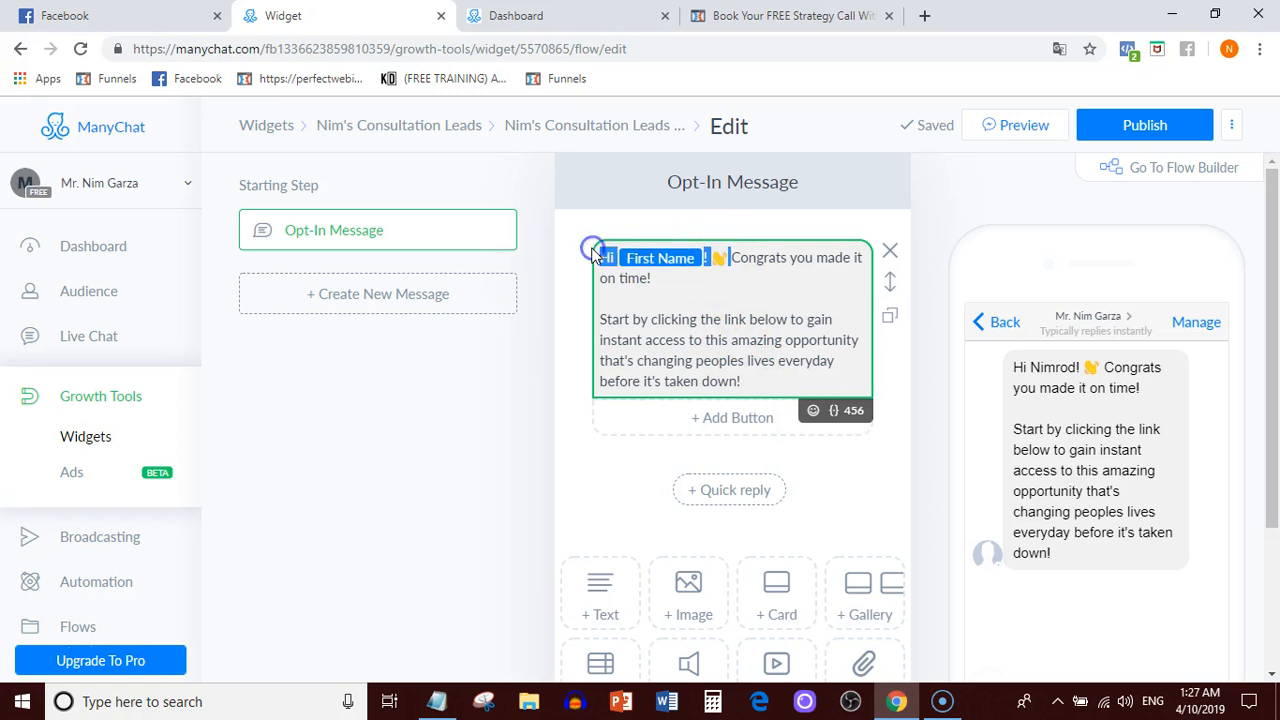
key(BackSpace)
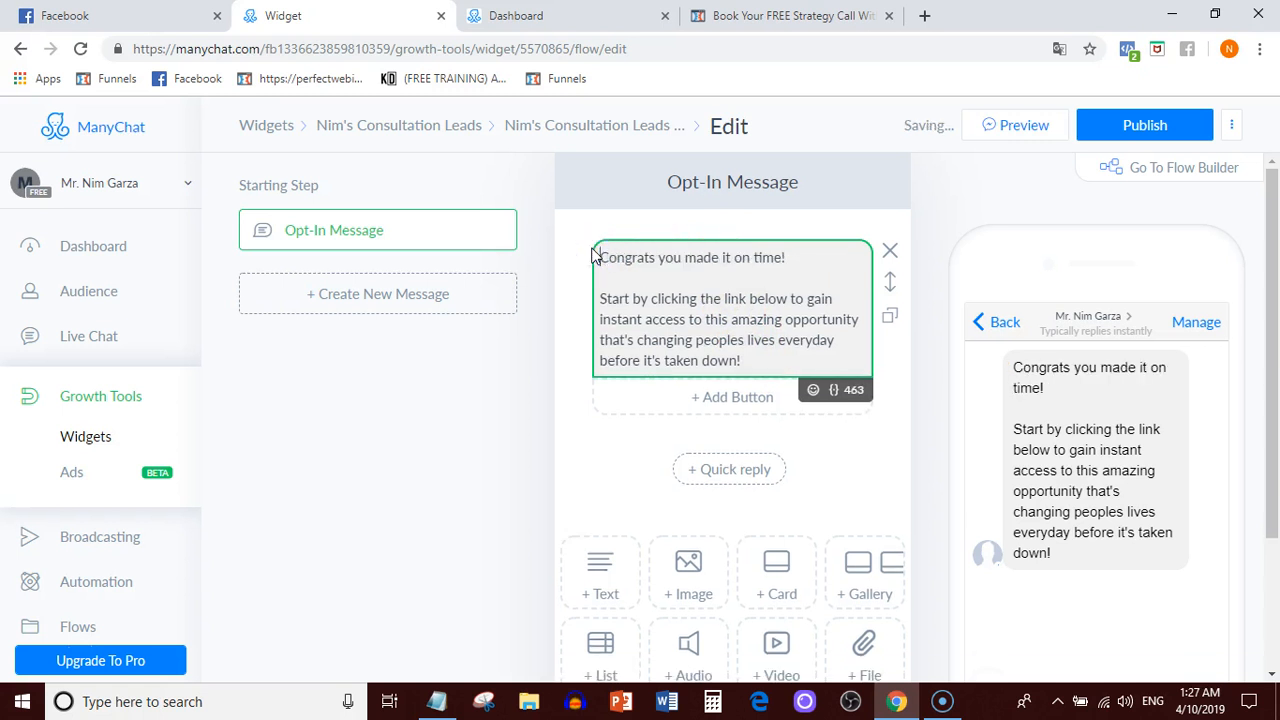
click(661, 261)
text({{)
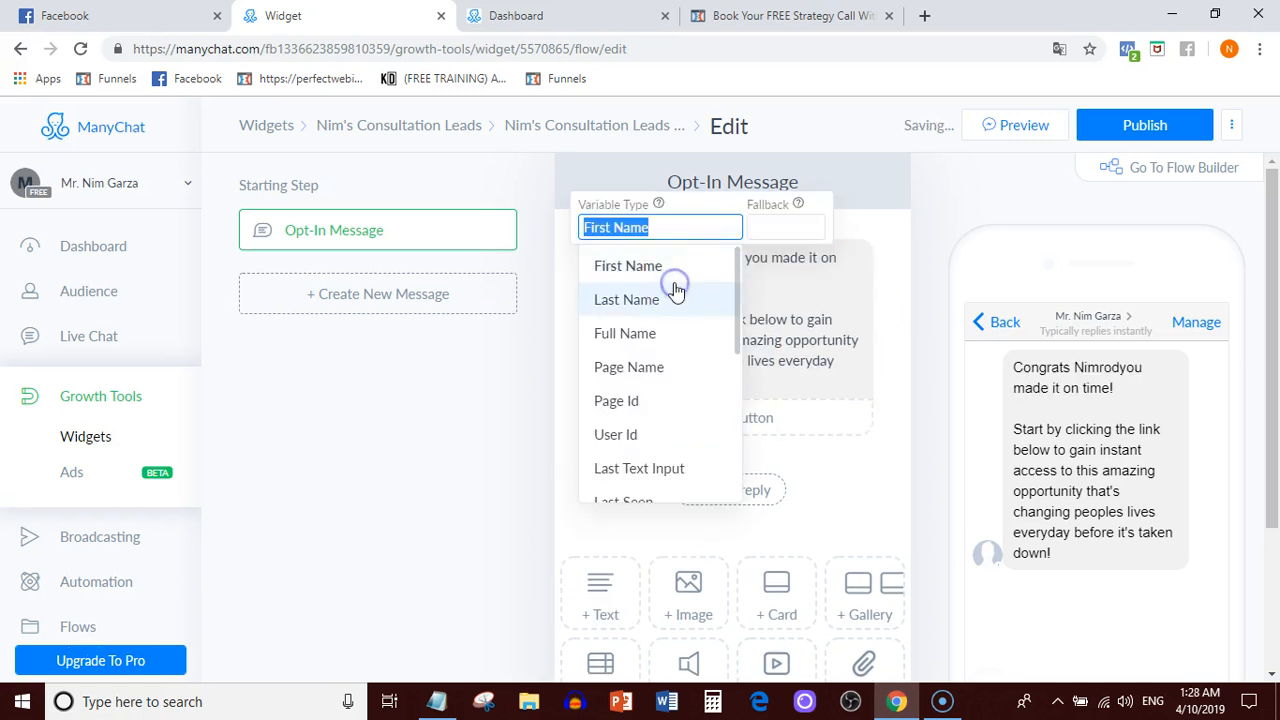
click(667, 277)
click(667, 279)
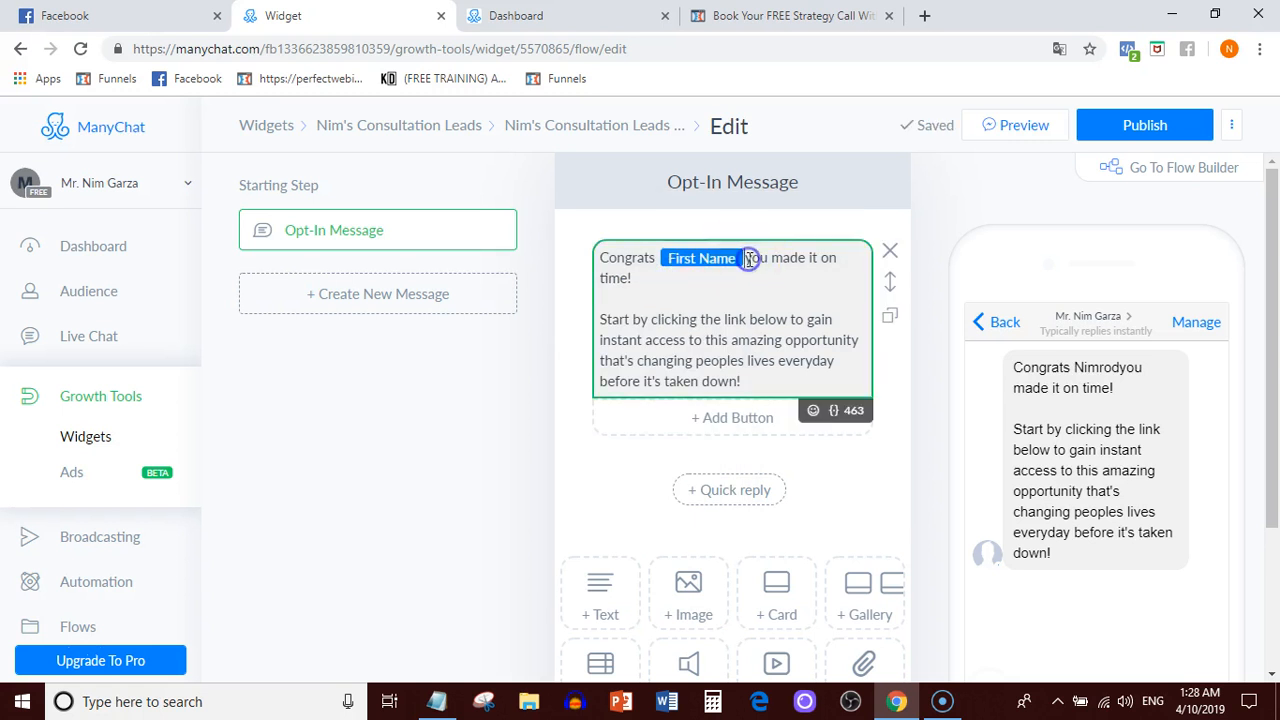
Add a comma after the First Name variable so the message's first line continues with ", you made it on time!"
text(,)
key(Left)
key(Left)
key(Left)
key(Left)
key(Left)
key(Left)
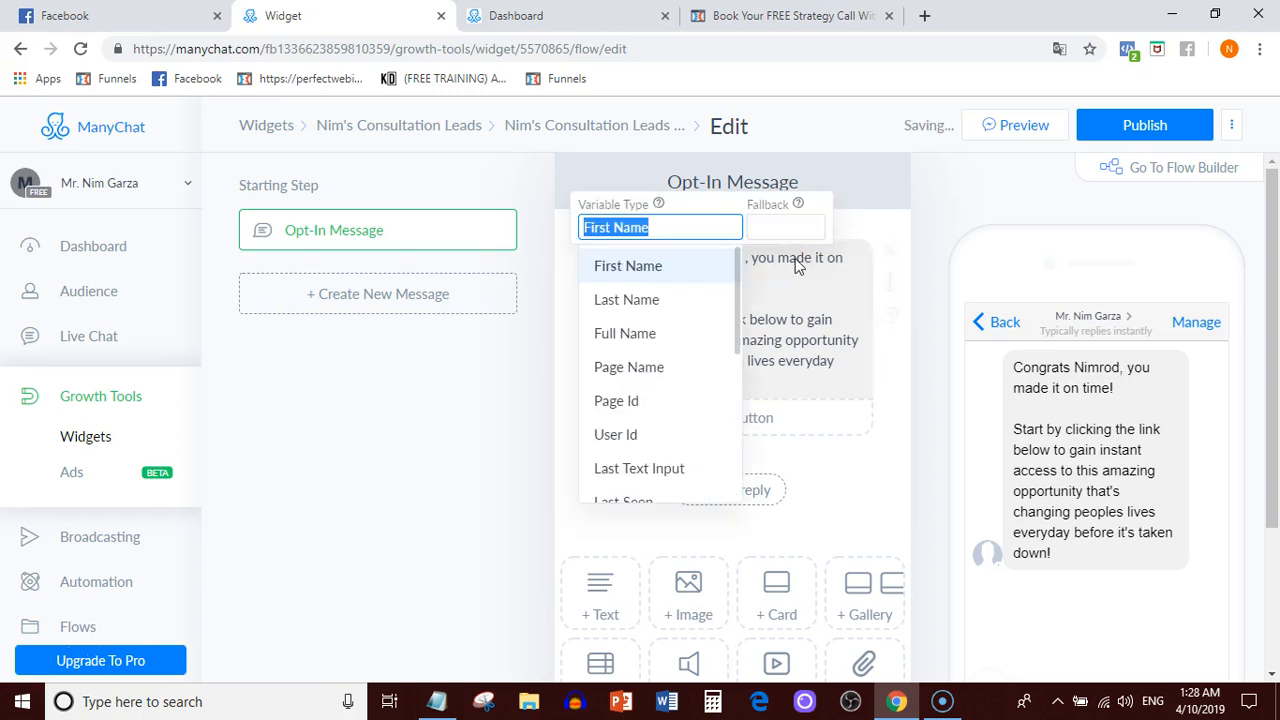
key(Right)
key(Right)
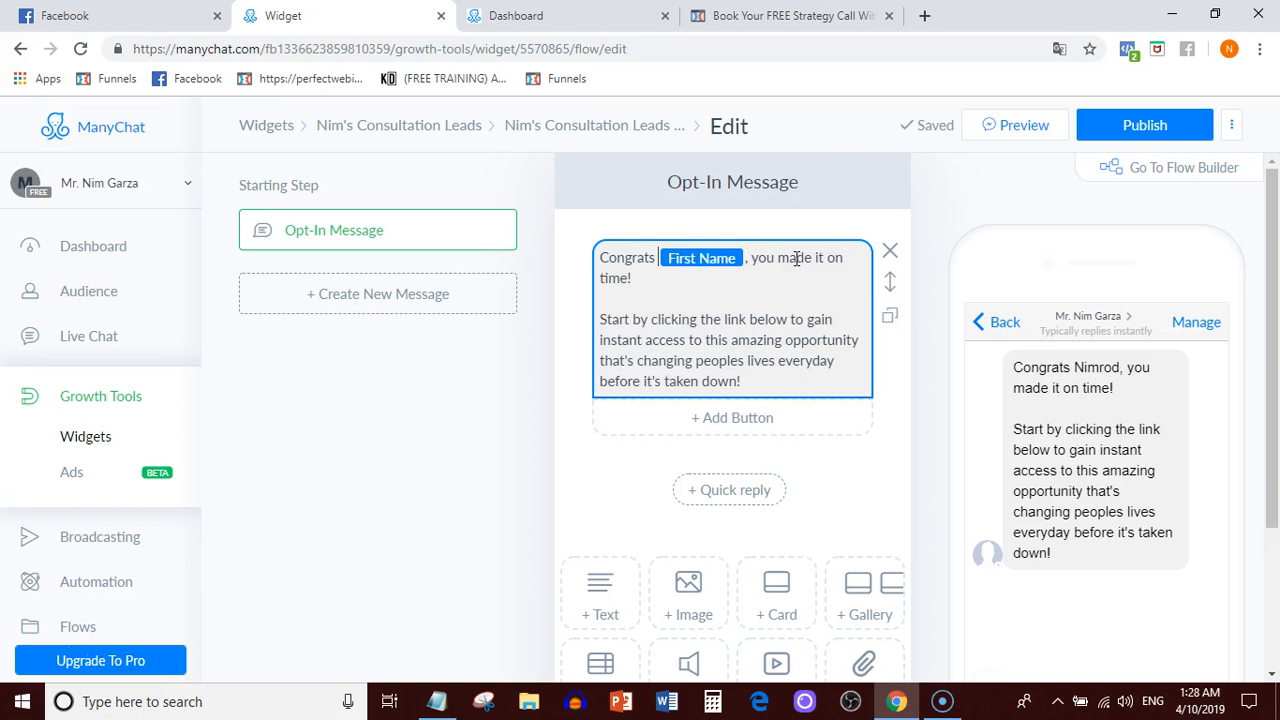
click(797, 258)
Insert a sunglasses-face emoji after "you made it on time!" in the opt-in message
click(745, 280)
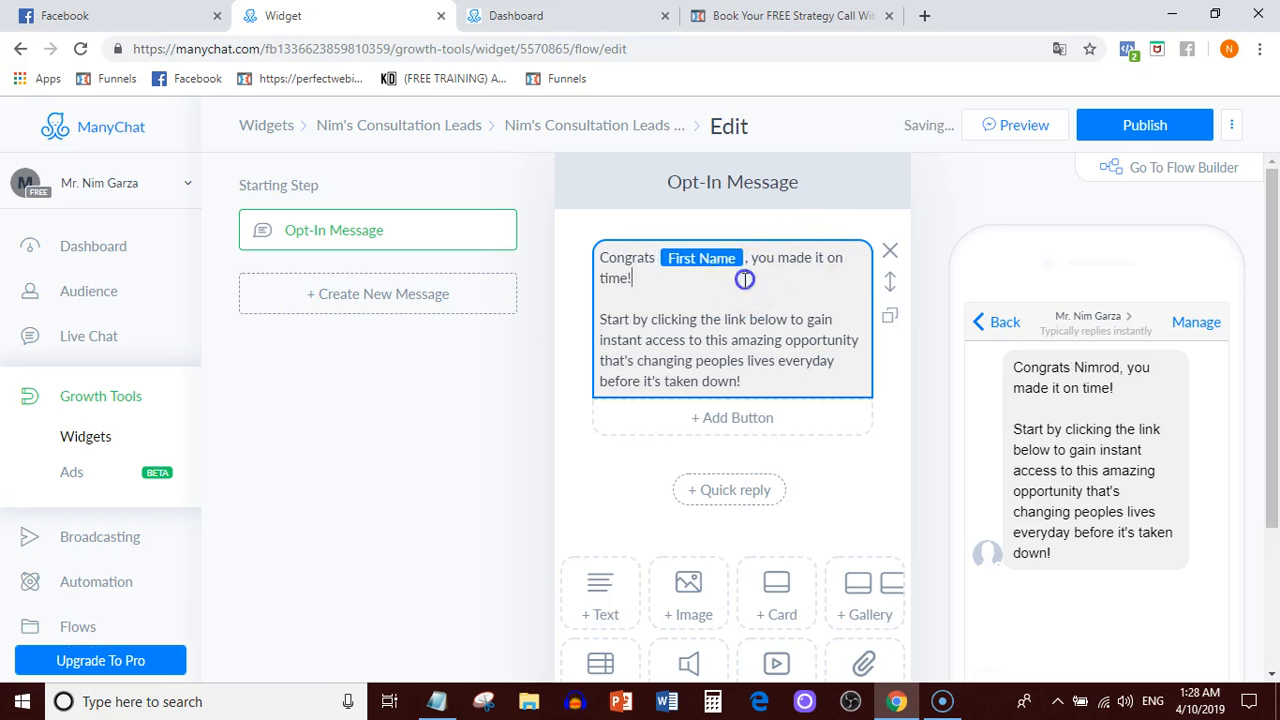
click(740, 307)
click(561, 370)
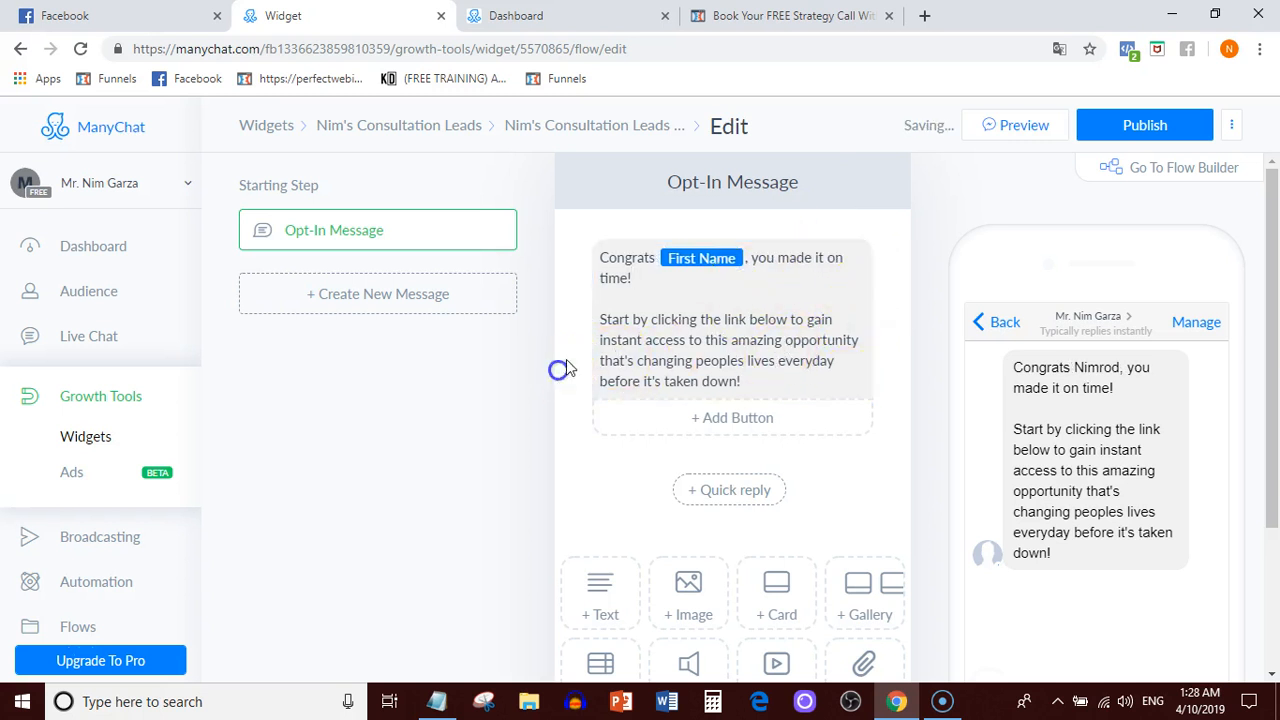
click(658, 294)
click(662, 280)
click(804, 409)
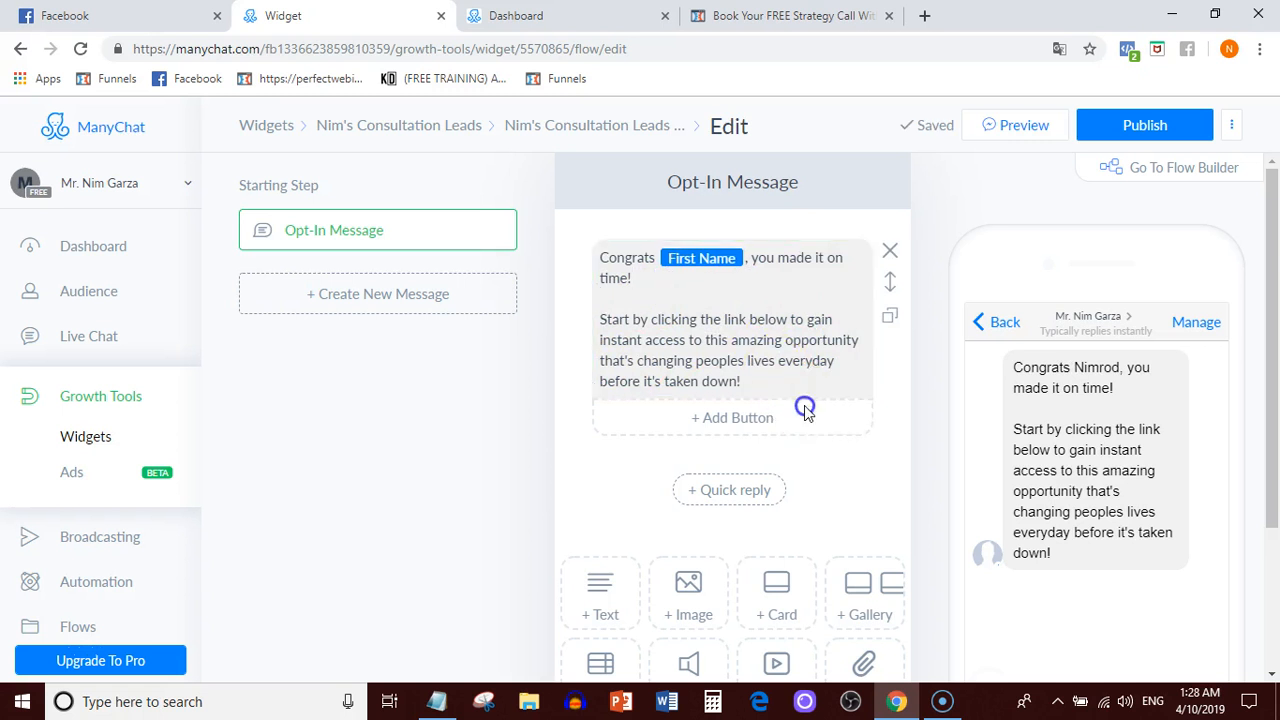
click(758, 283)
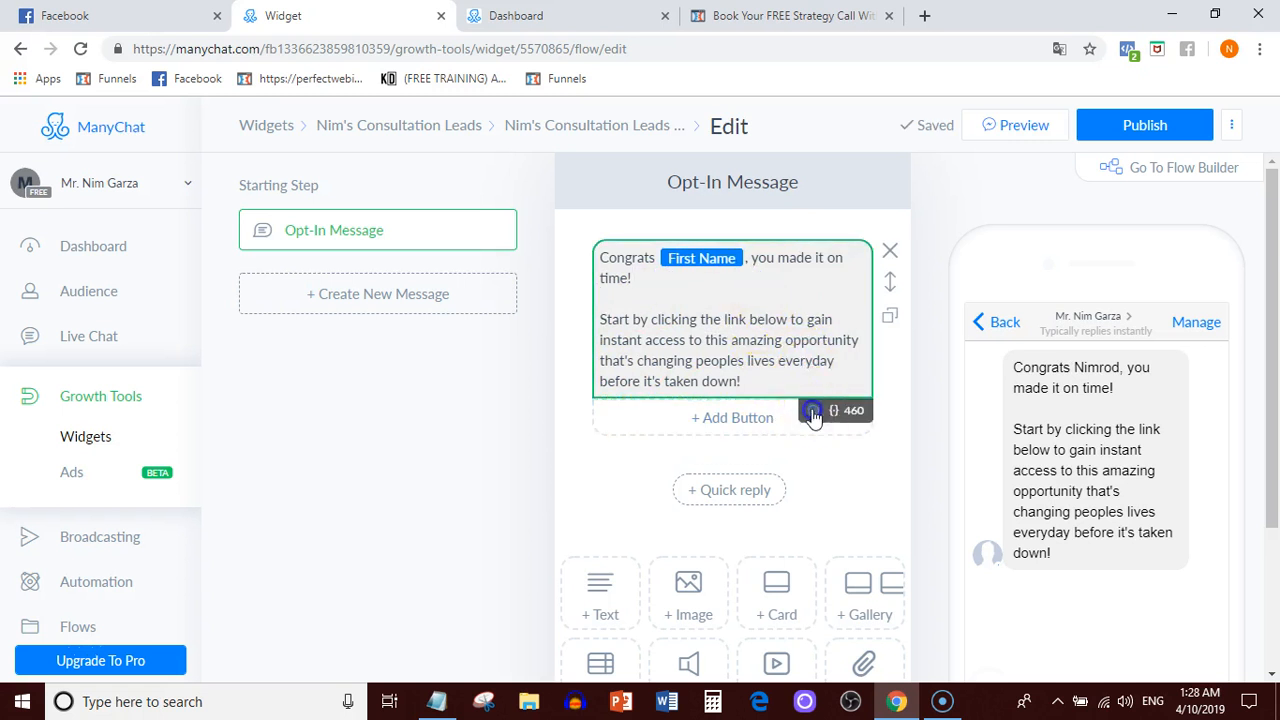
click(812, 410)
click(660, 517)
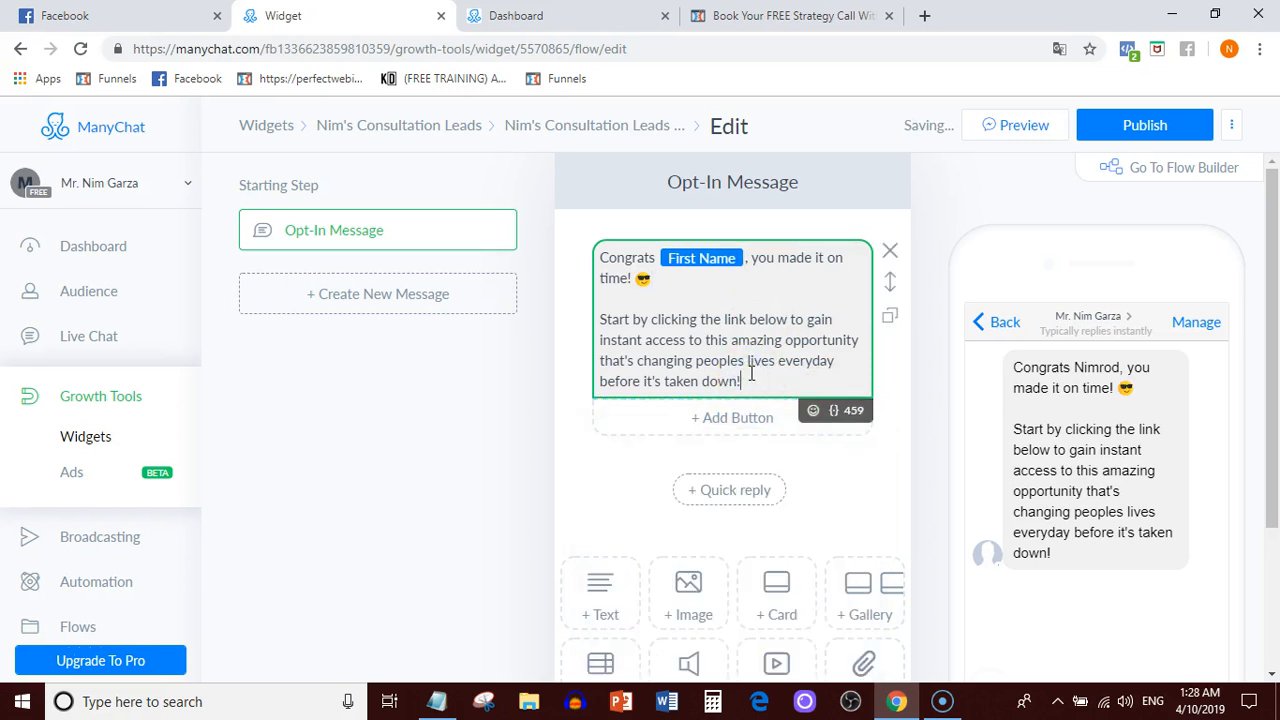
Append three downward-pointing finger emojis after "before it's taken down!" at the end of the opt-in message
scroll(751, 370, down, 1)
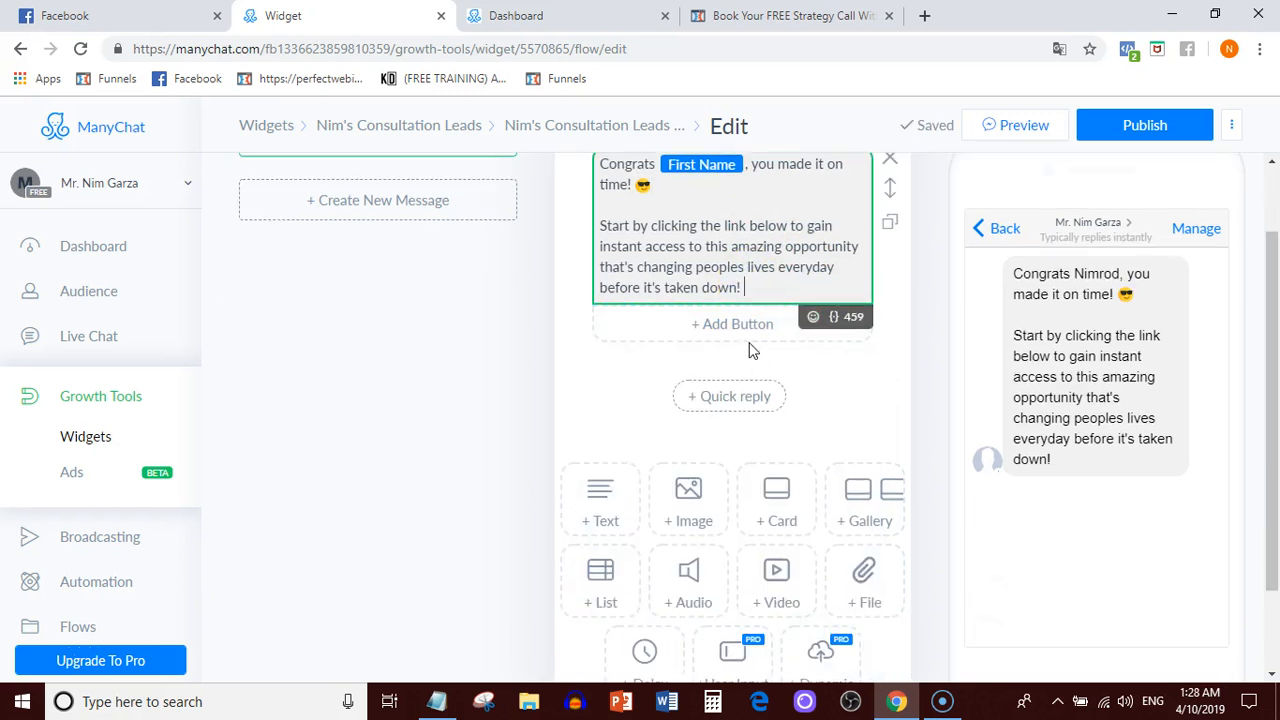
click(807, 320)
click(796, 287)
click(813, 316)
double_click(698, 425)
click(700, 420)
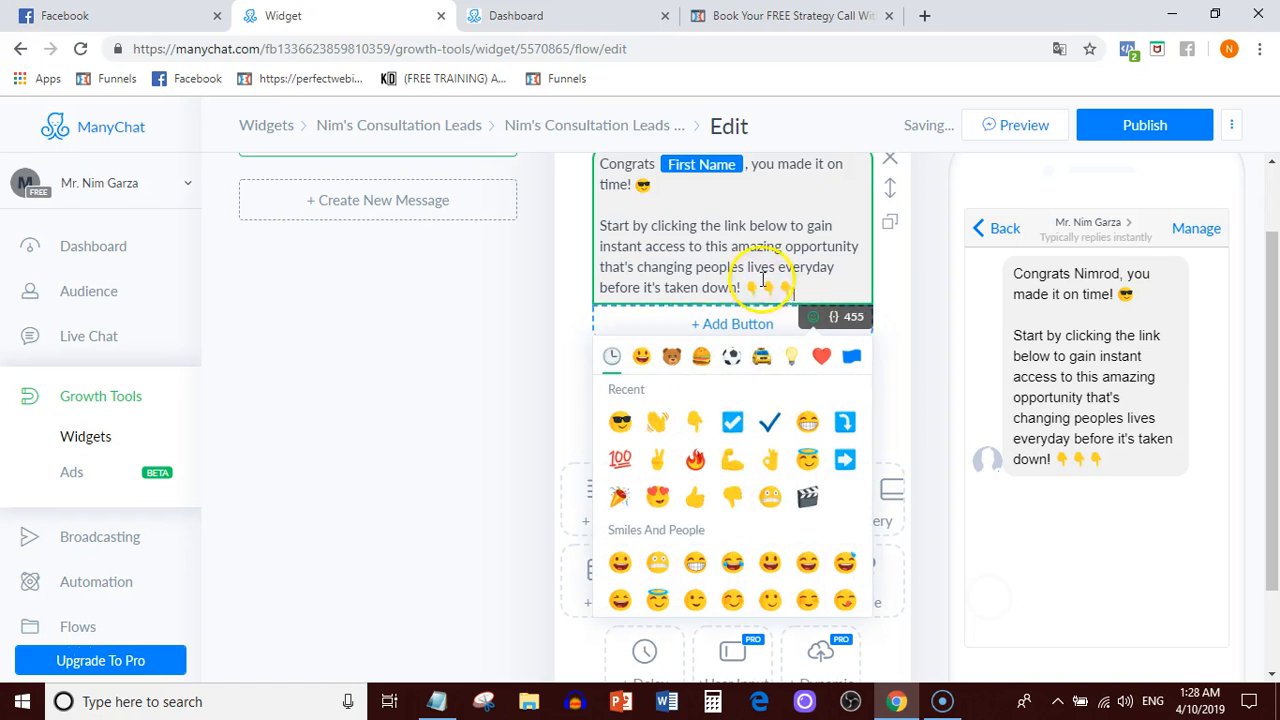
Add a button below the opt-in message titled "Access NOW!" followed by a right-arrow emoji, correcting the spelling of "Access"
click(757, 325)
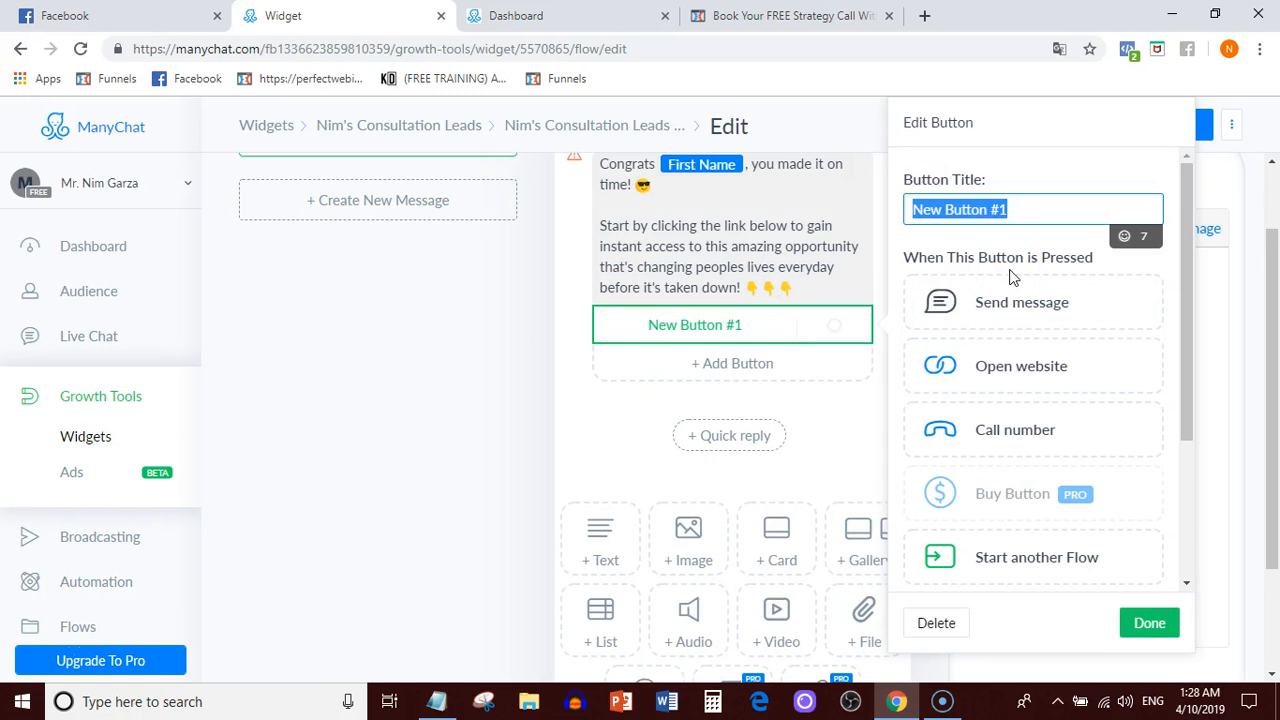
text(Acceses )
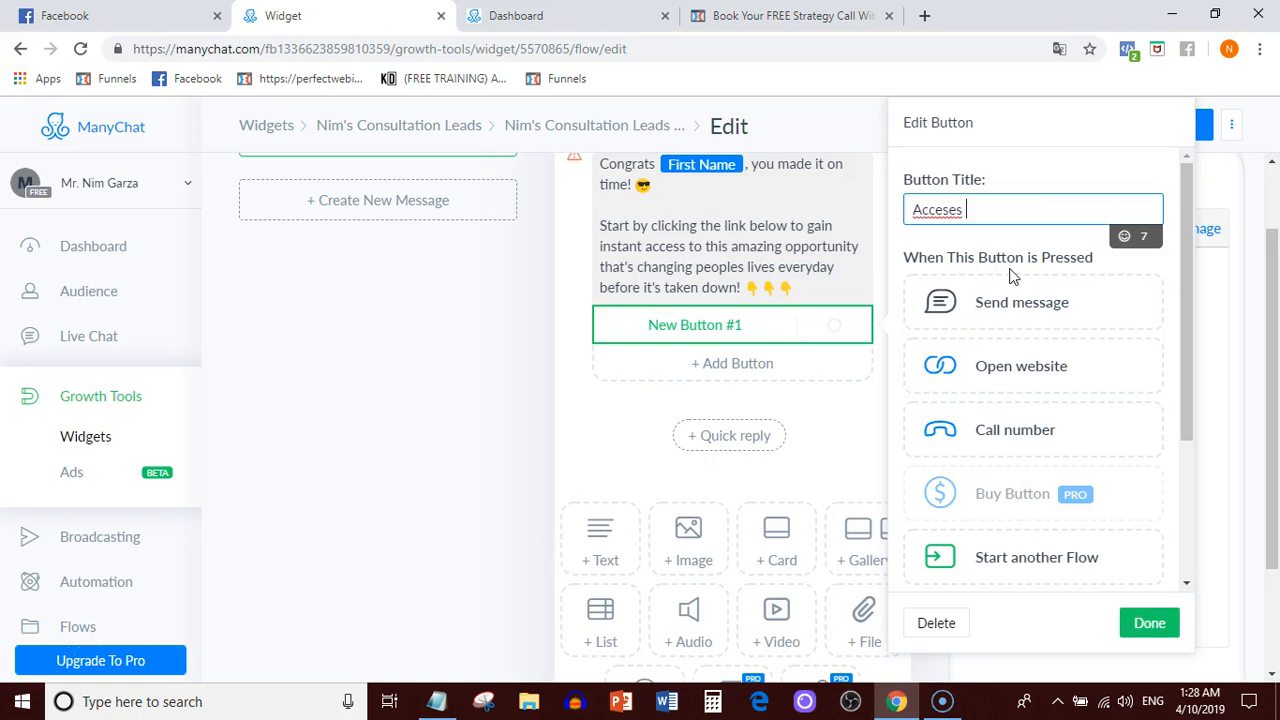
text(NOW!)
click(1023, 274)
click(1123, 238)
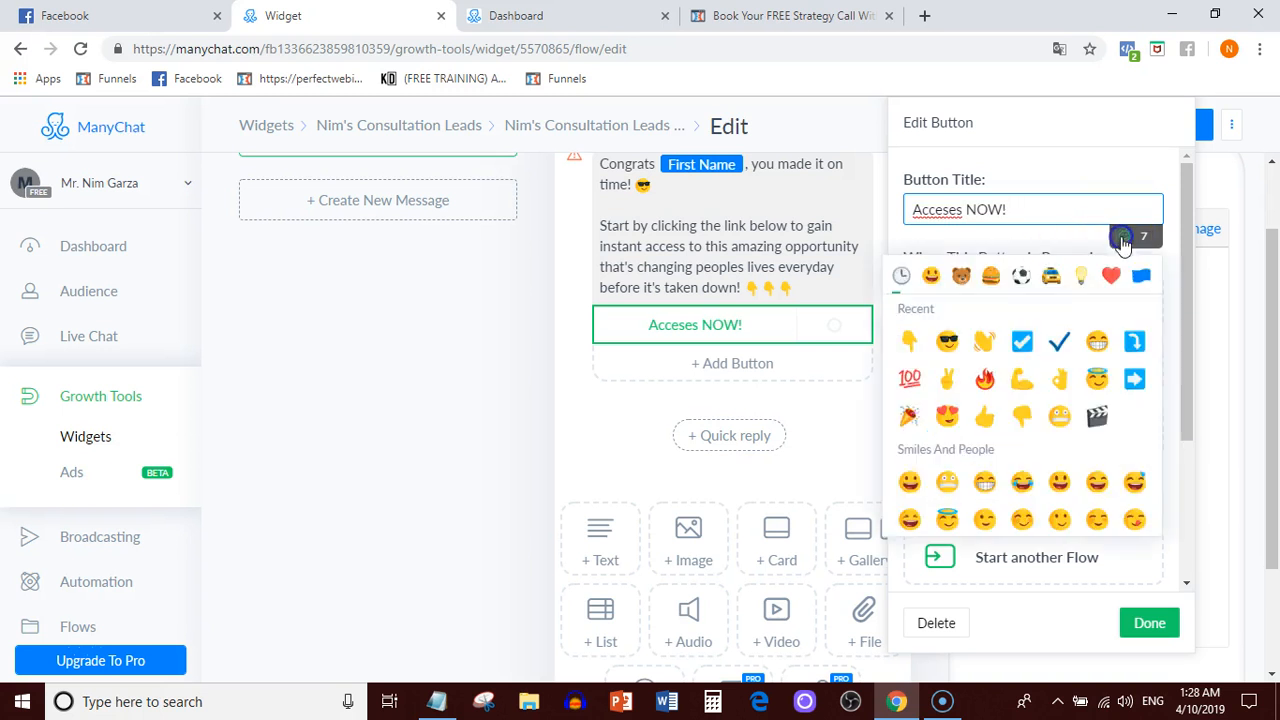
click(1137, 380)
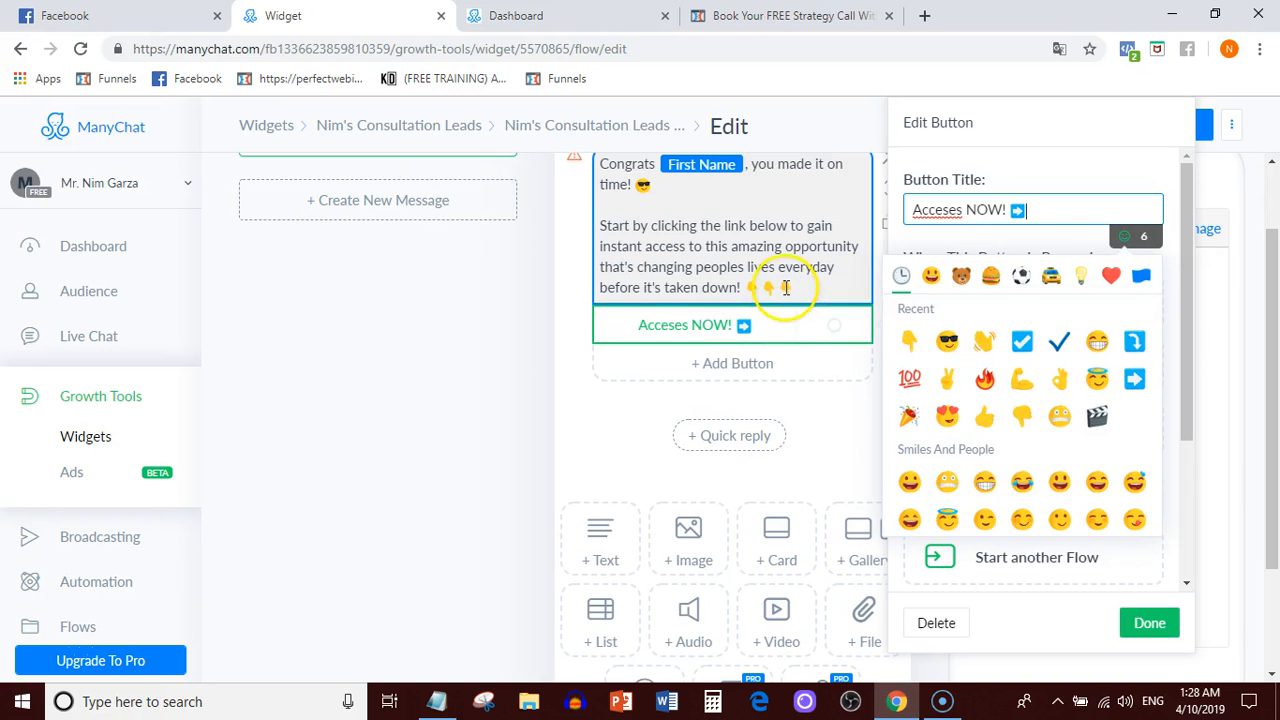
click(955, 212)
key(BackSpace)
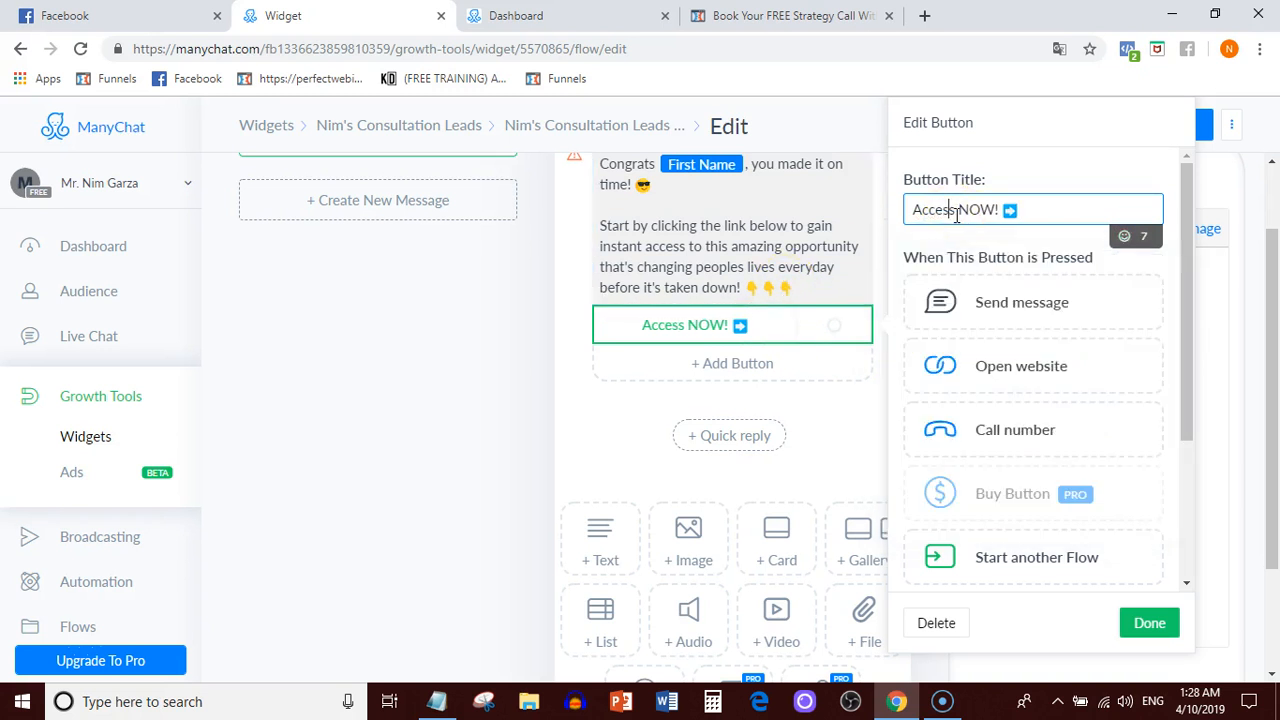
Try the Open website action for the "Access NOW!" button, remove it and close the button's settings
click(1015, 352)
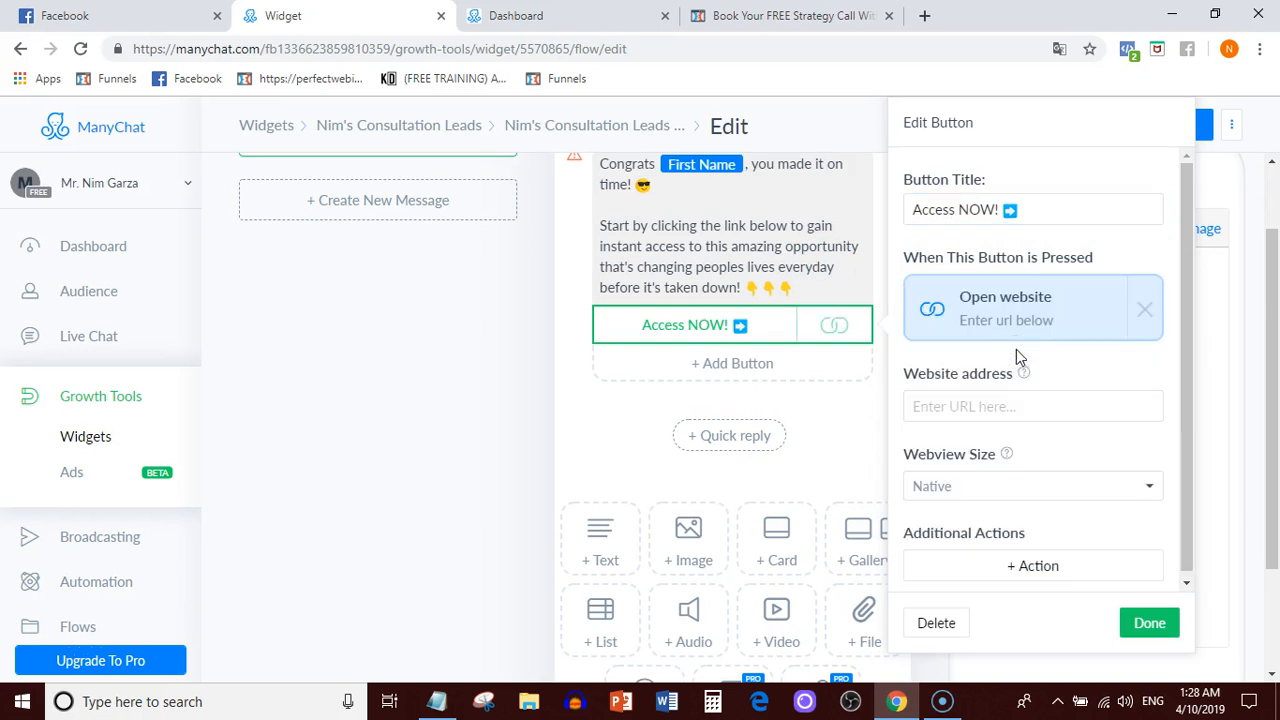
click(1144, 310)
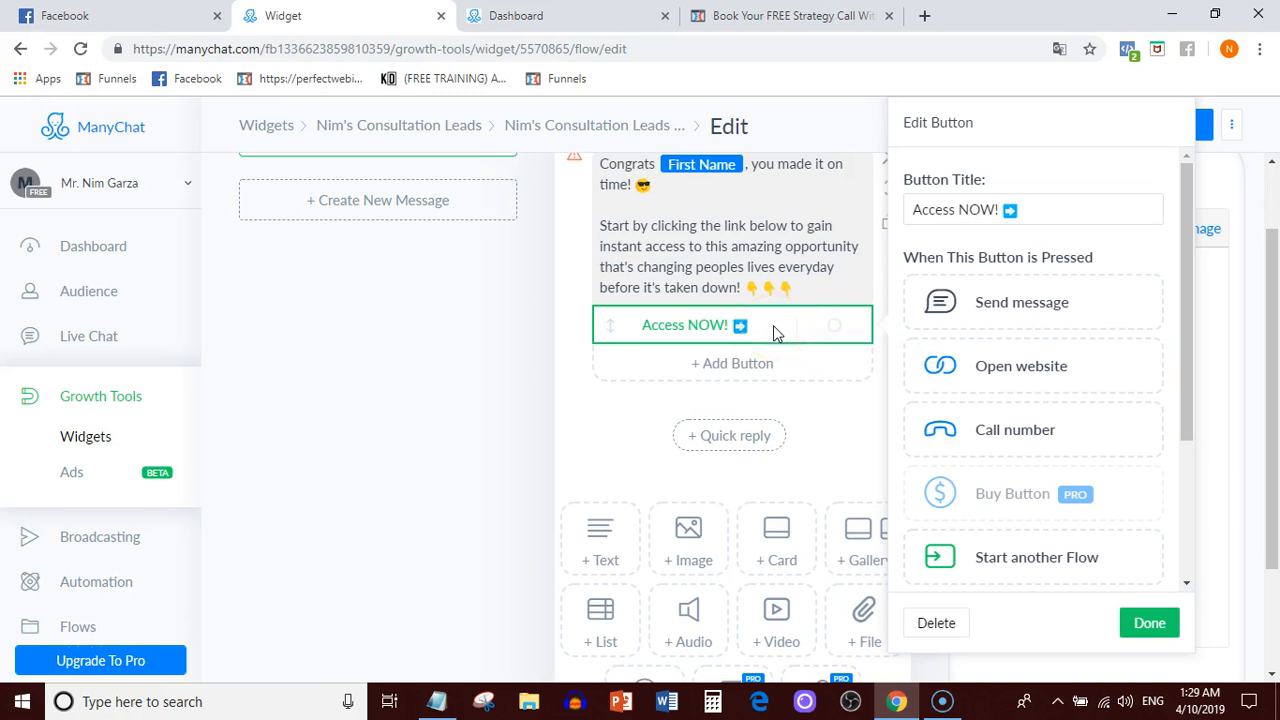
scroll(773, 326, up, 1)
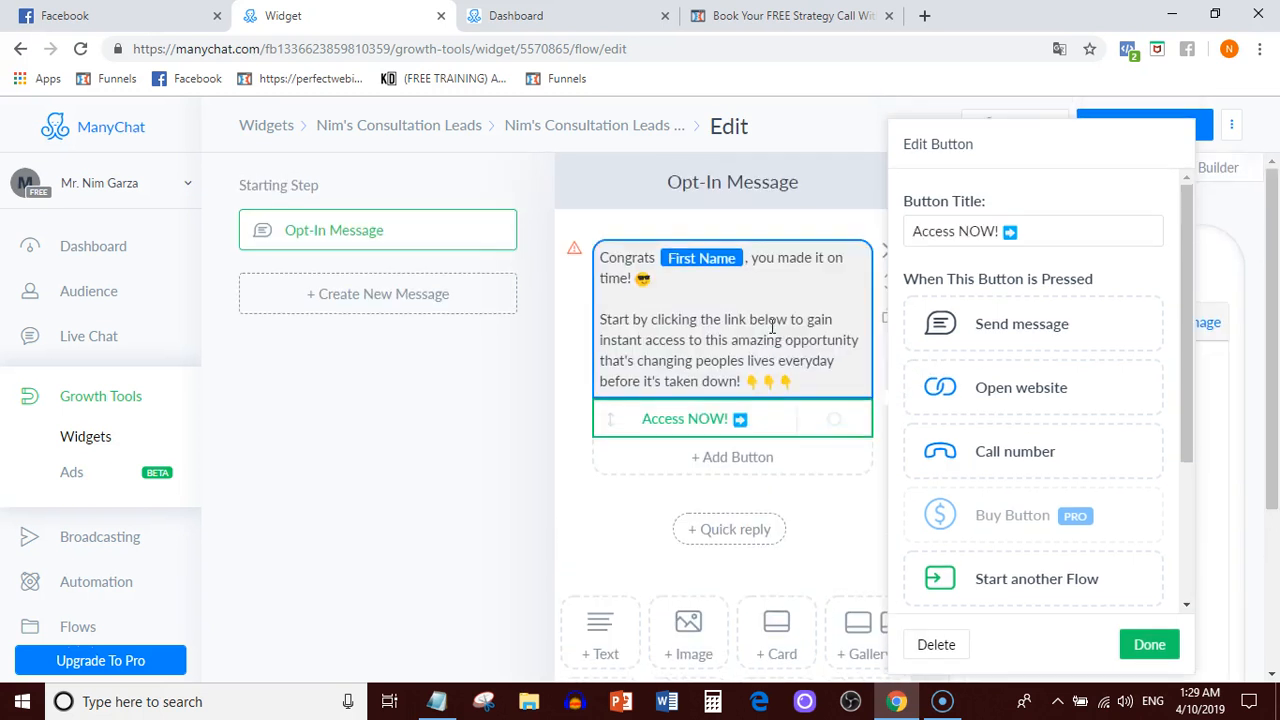
click(795, 383)
key(ctrl+a)
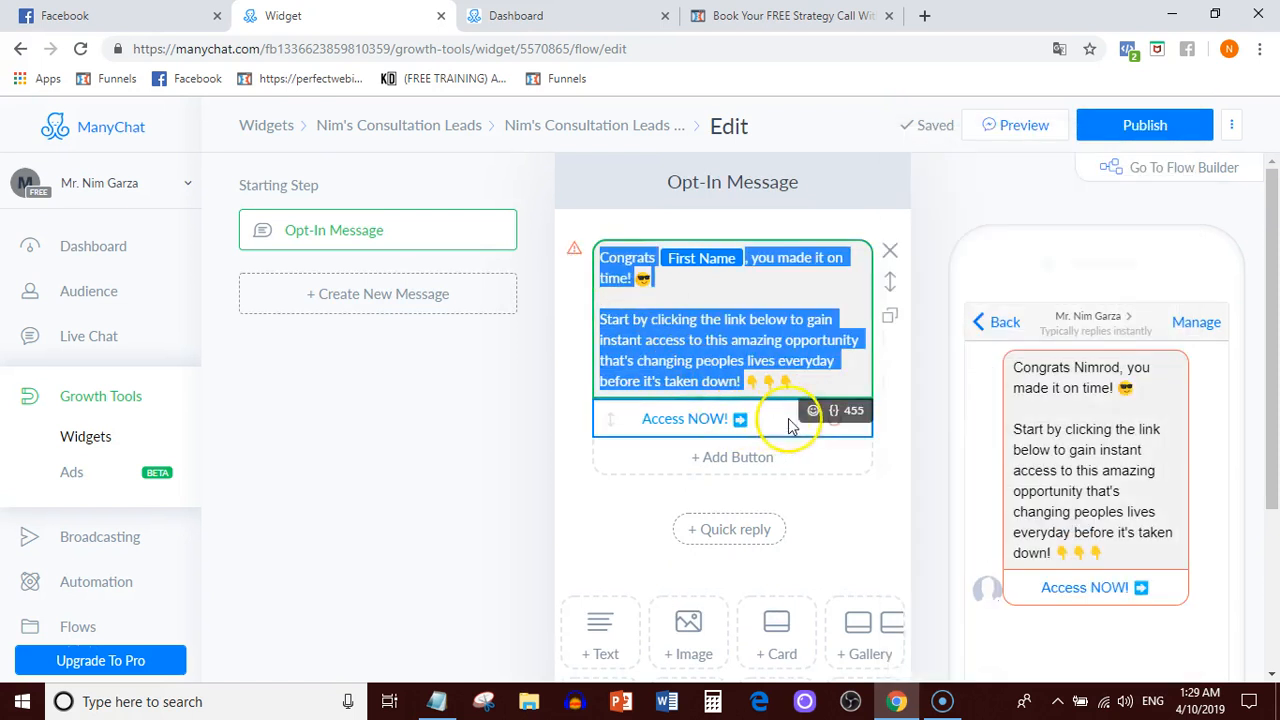
double_click(910, 415)
scroll(911, 415, down, 1)
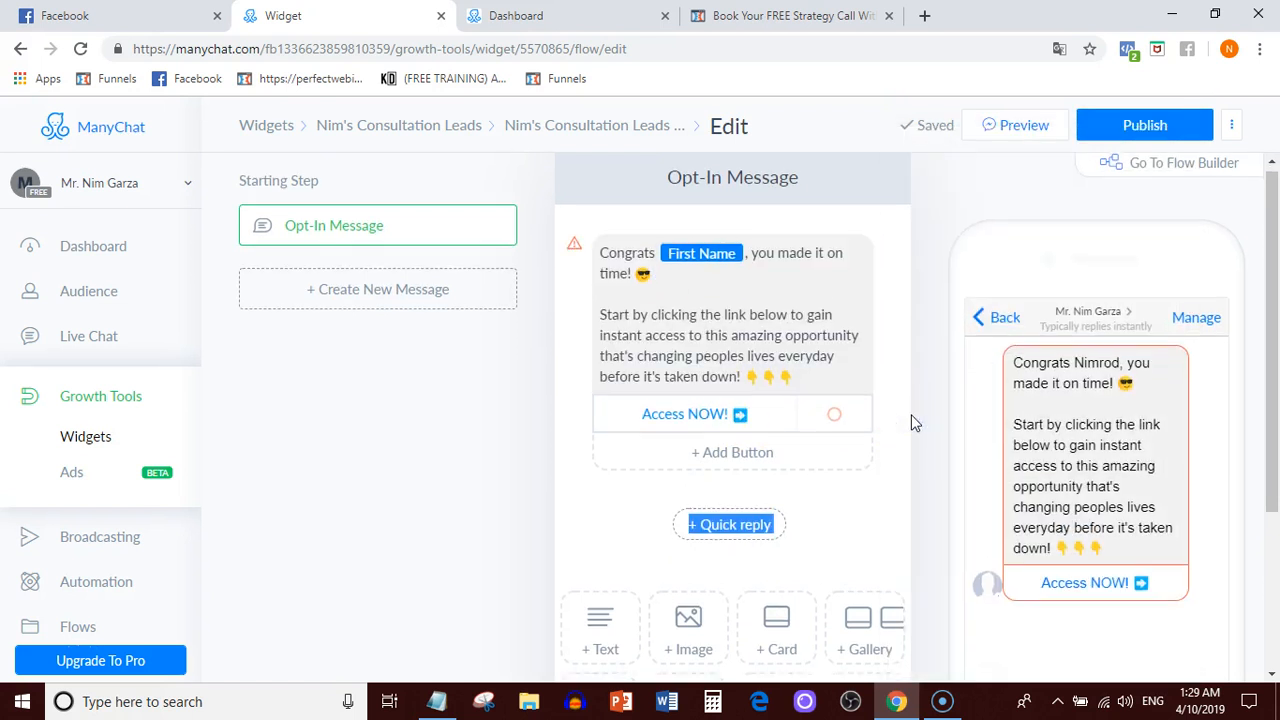
scroll(911, 423, up, 1)
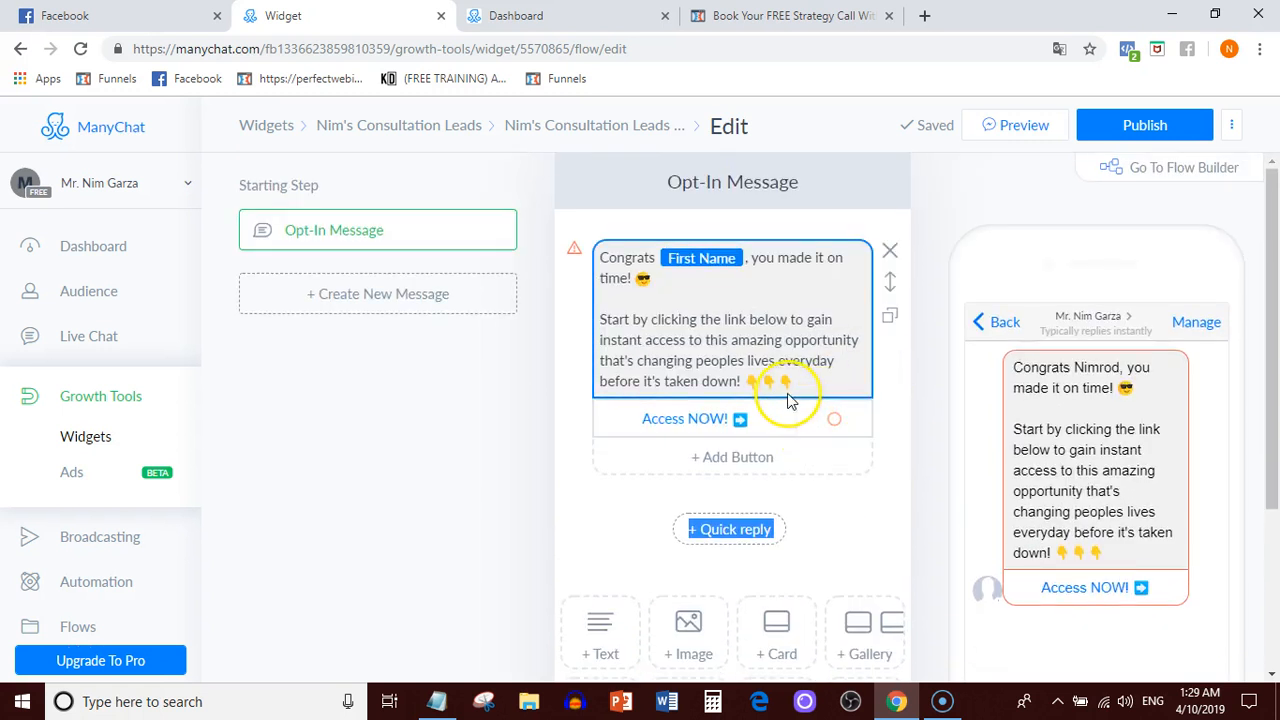
click(918, 454)
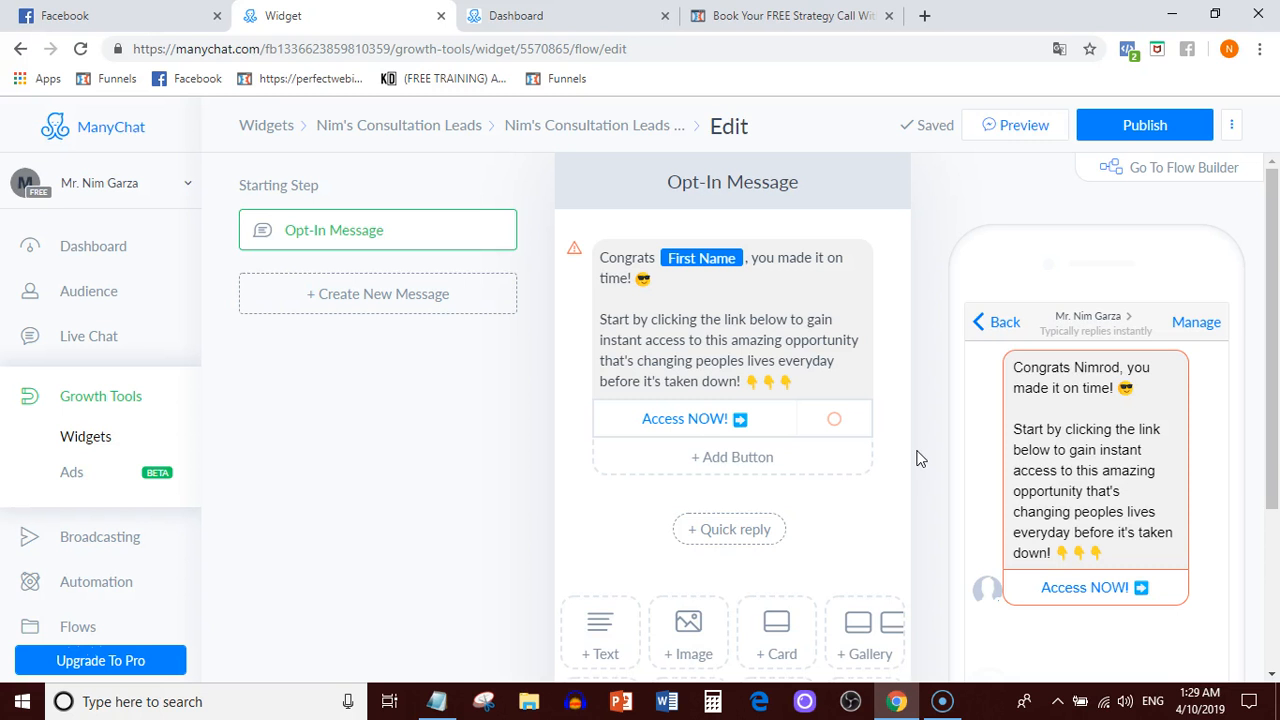
Look up the list of automation sequences in the other ManyChat tab and return to the widget's opt-in message
scroll(363, 334, down, 3)
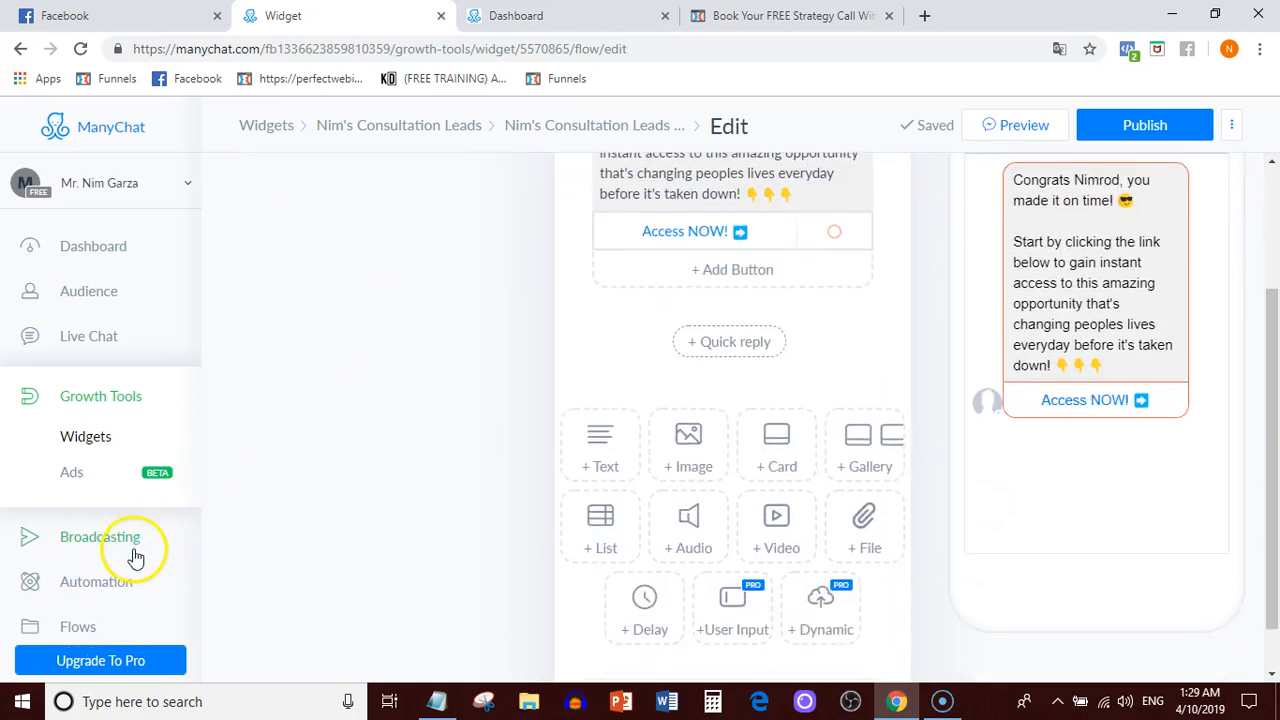
scroll(143, 557, down, 2)
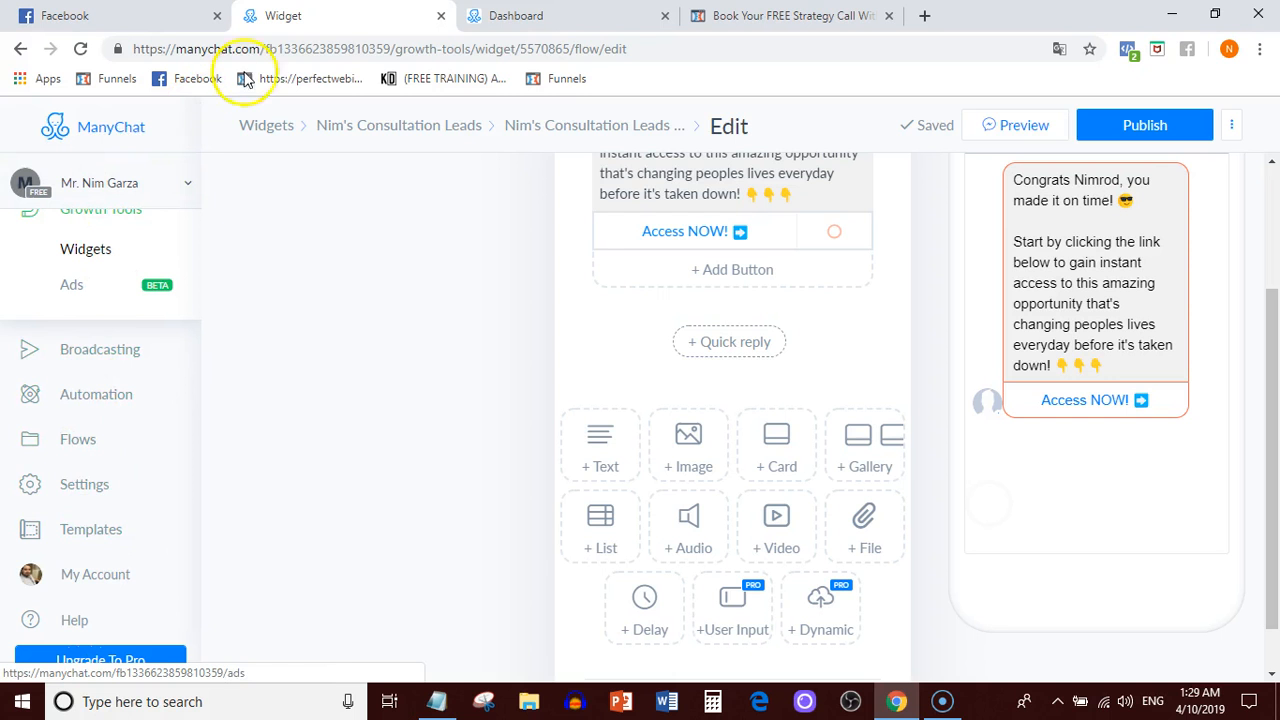
click(514, 16)
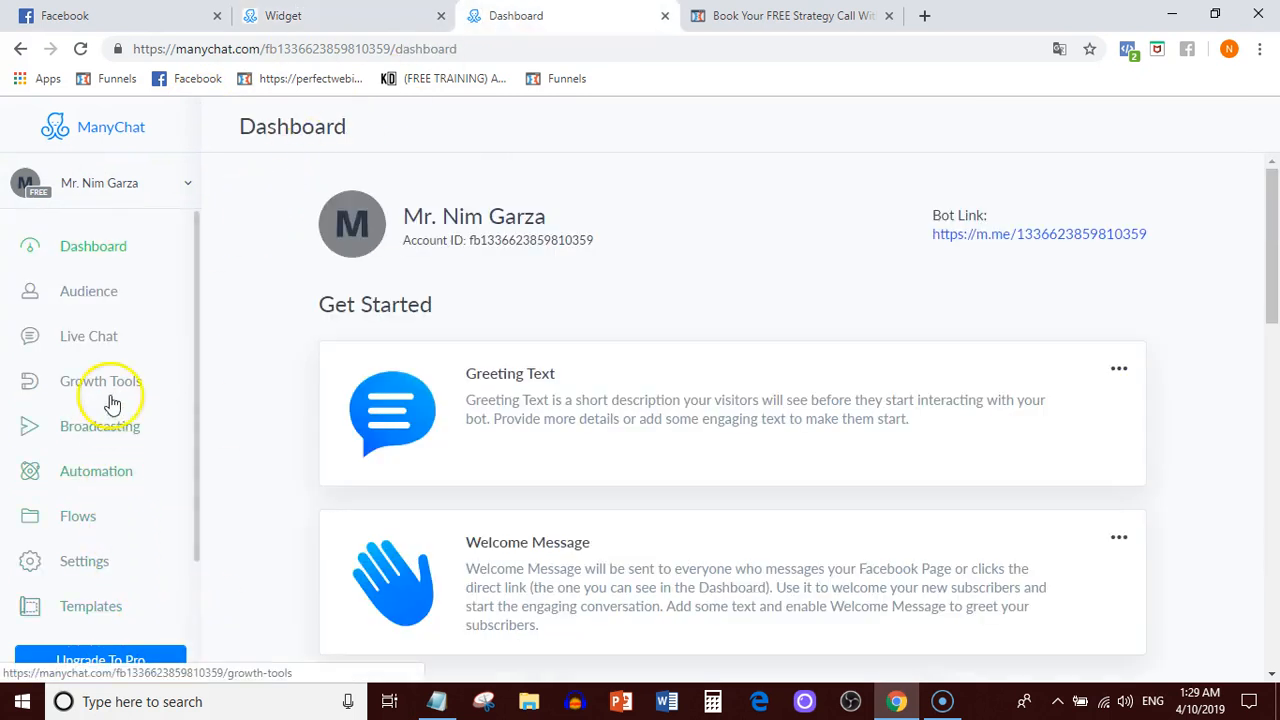
click(108, 465)
scroll(114, 534, down, 3)
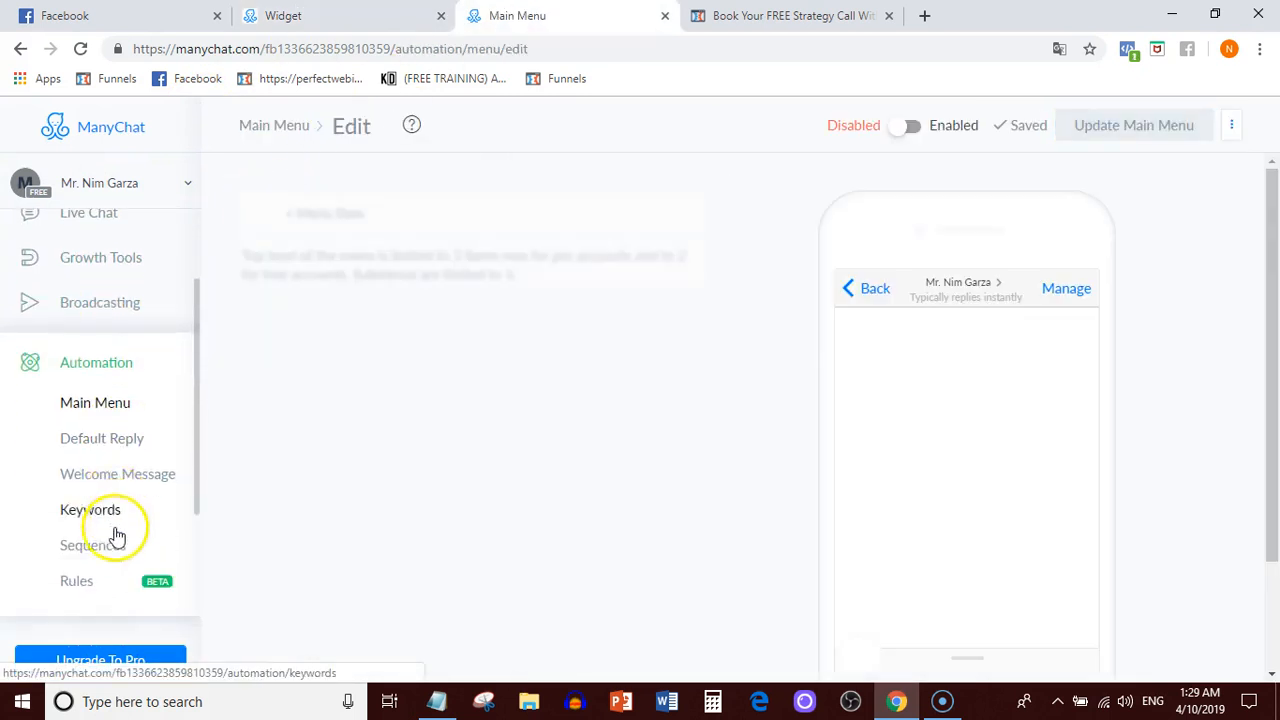
click(91, 387)
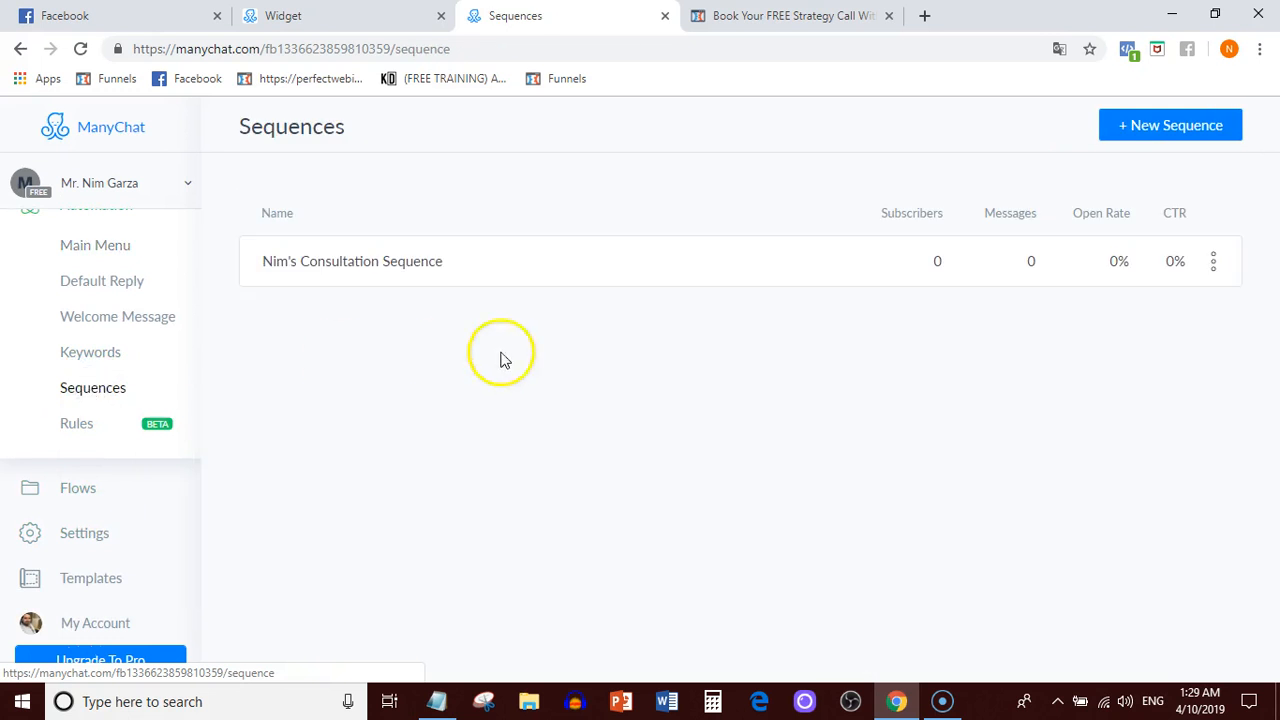
click(410, 22)
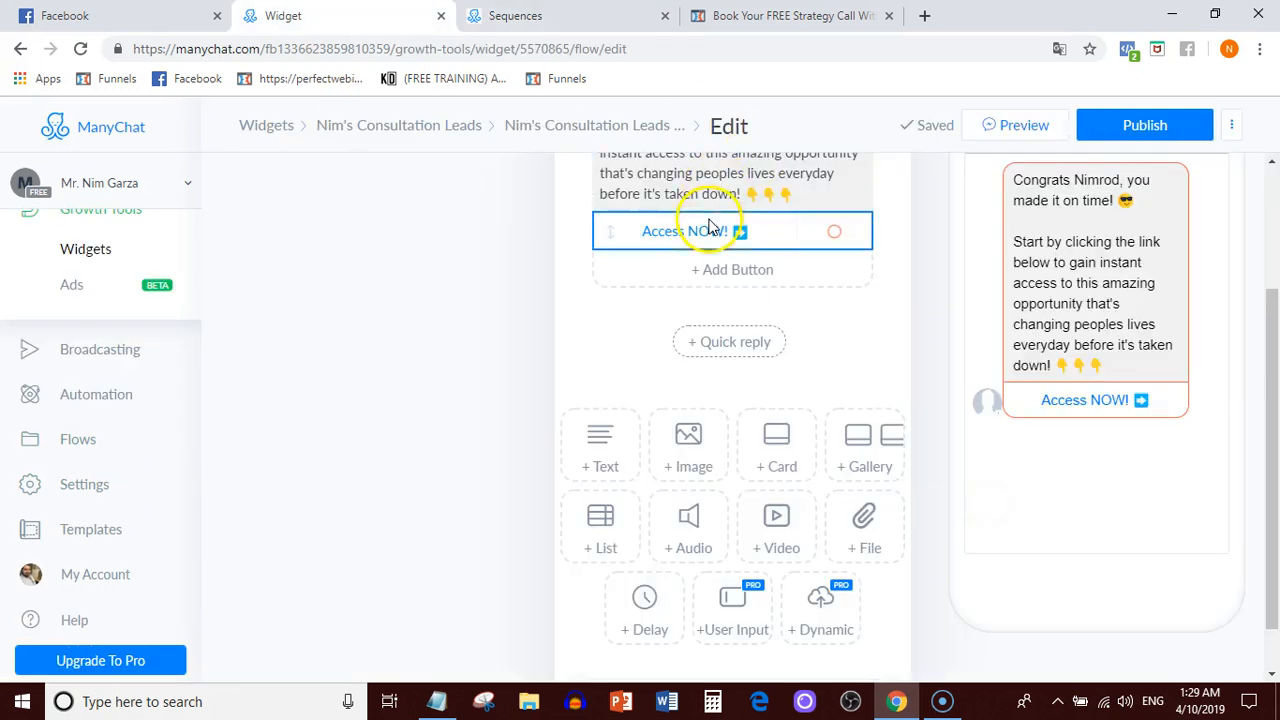
scroll(697, 257, up, 3)
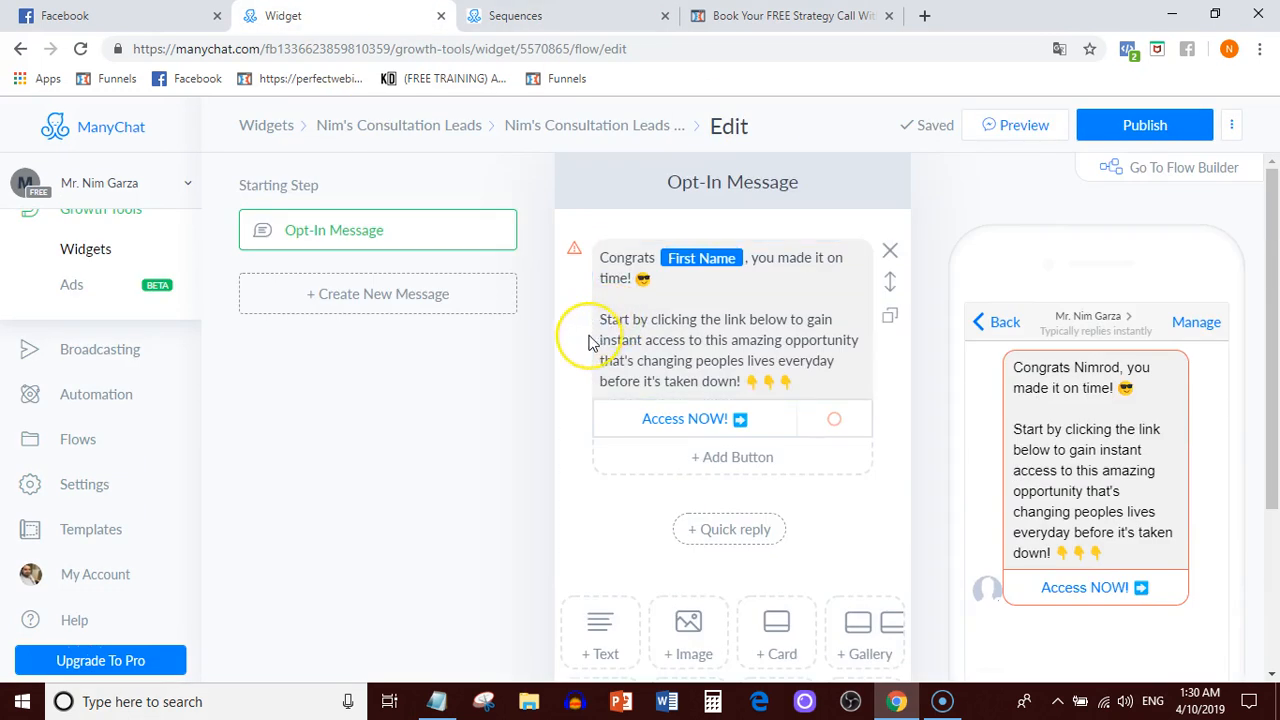
click(621, 326)
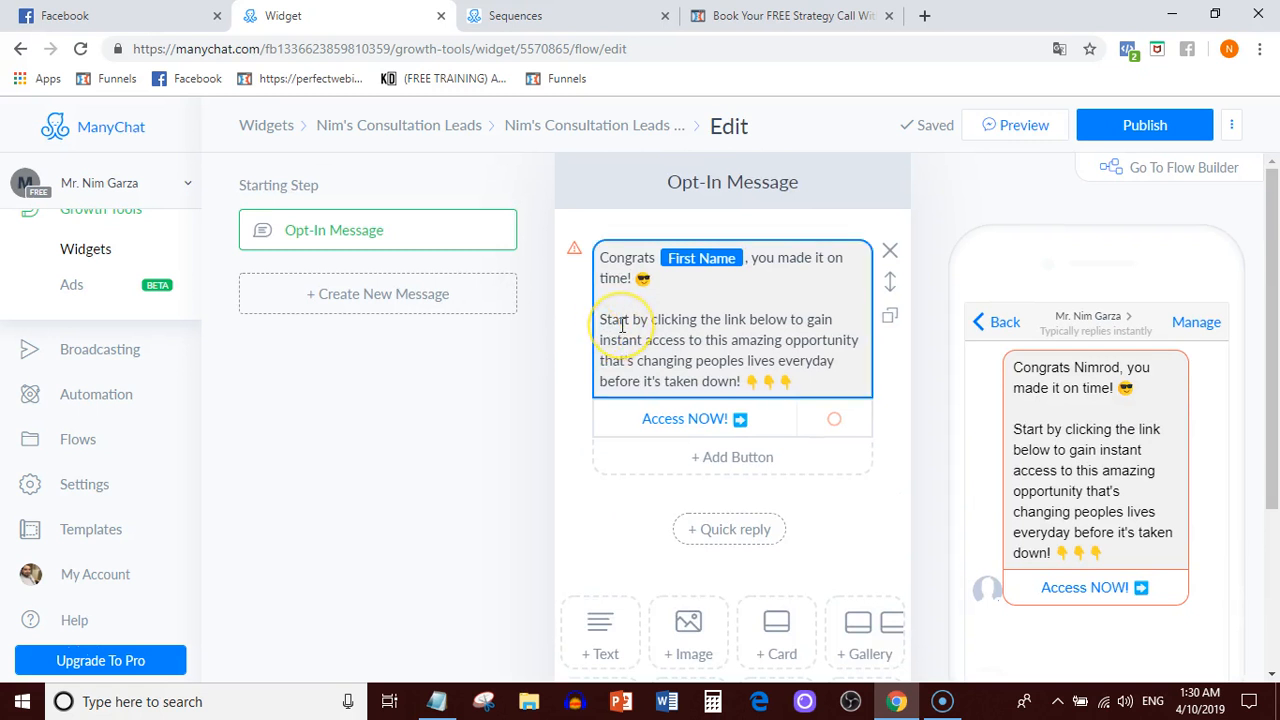
click(755, 224)
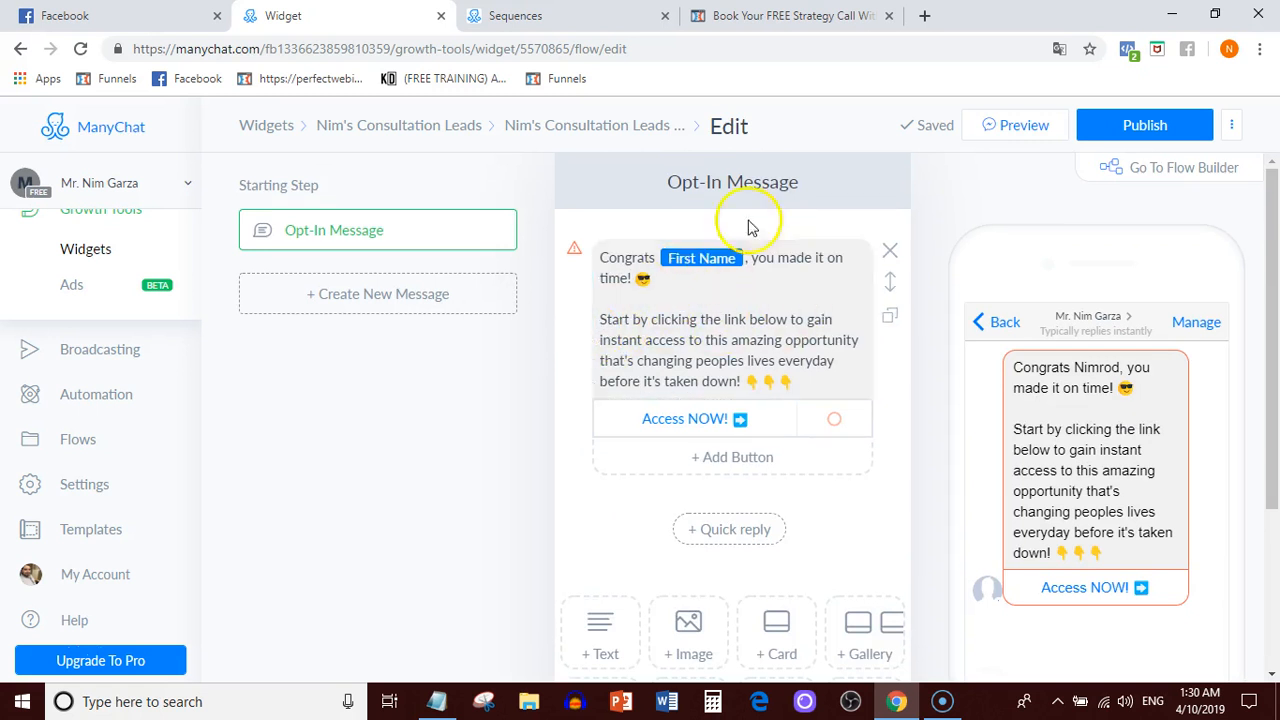
mouse_move(325, 180)
mouse_down()
mouse_move(230, 174)
mouse_move(329, 192)
mouse_up()
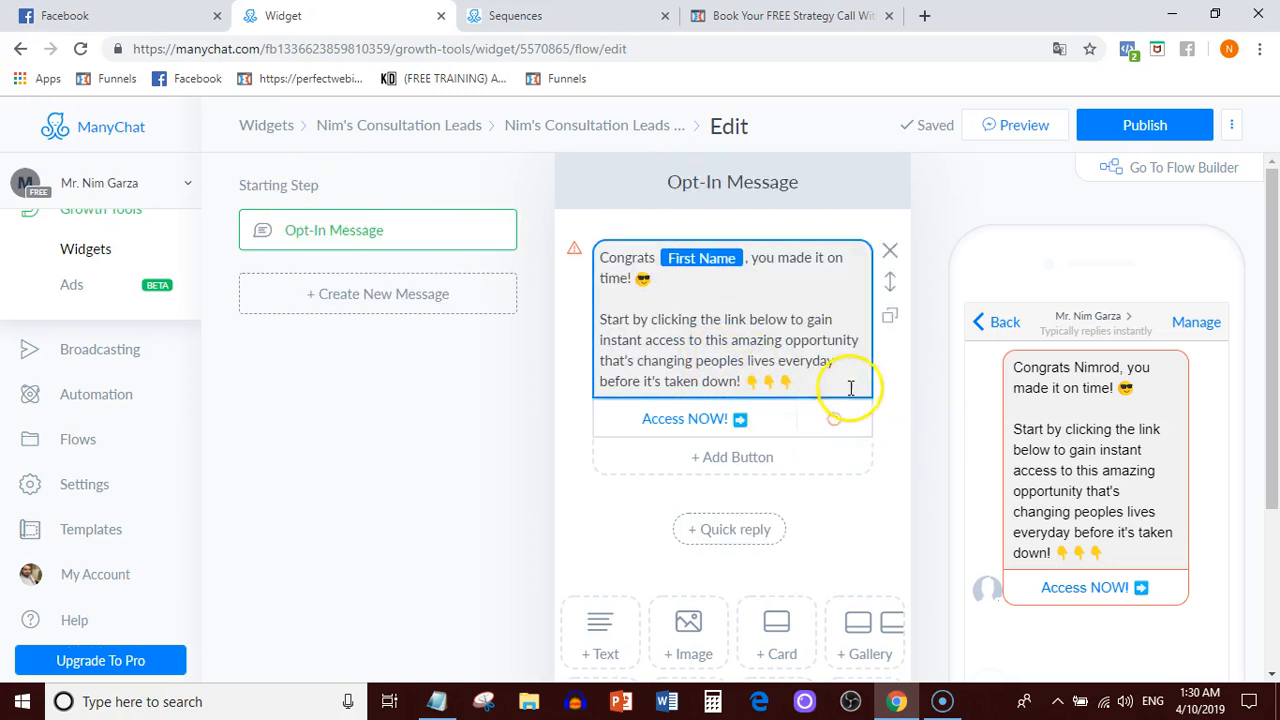
click(795, 15)
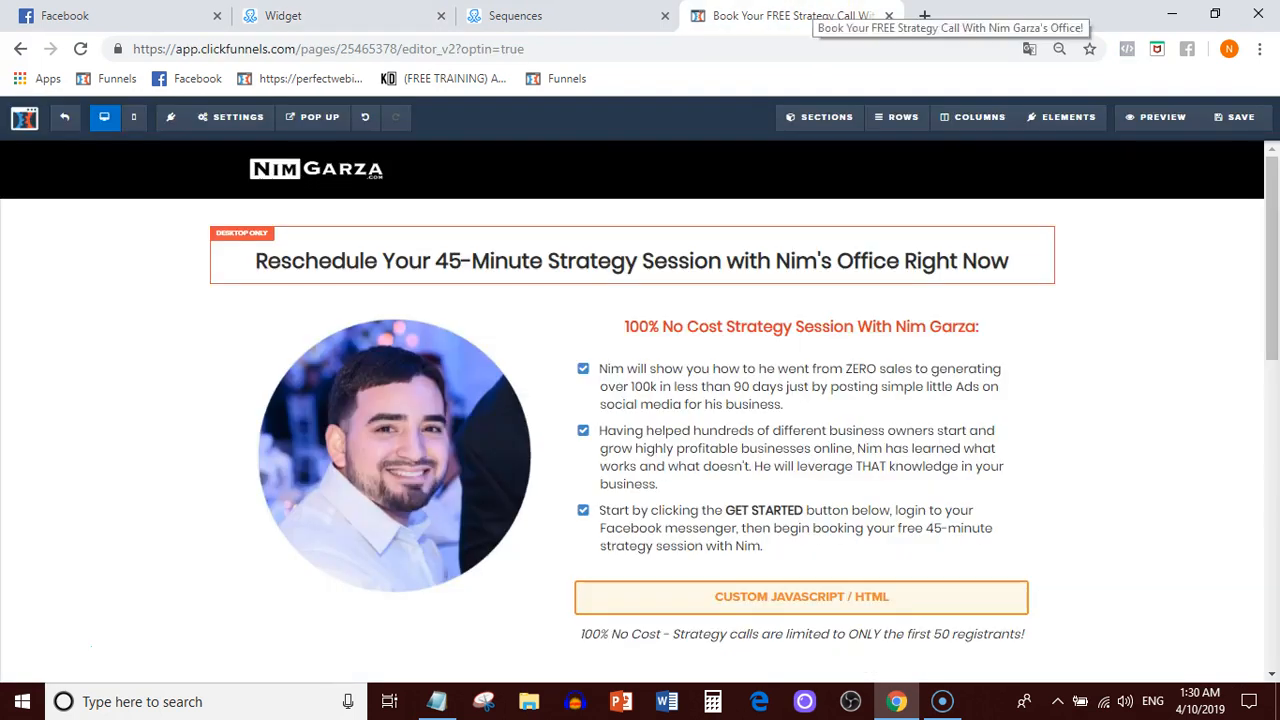
click(523, 17)
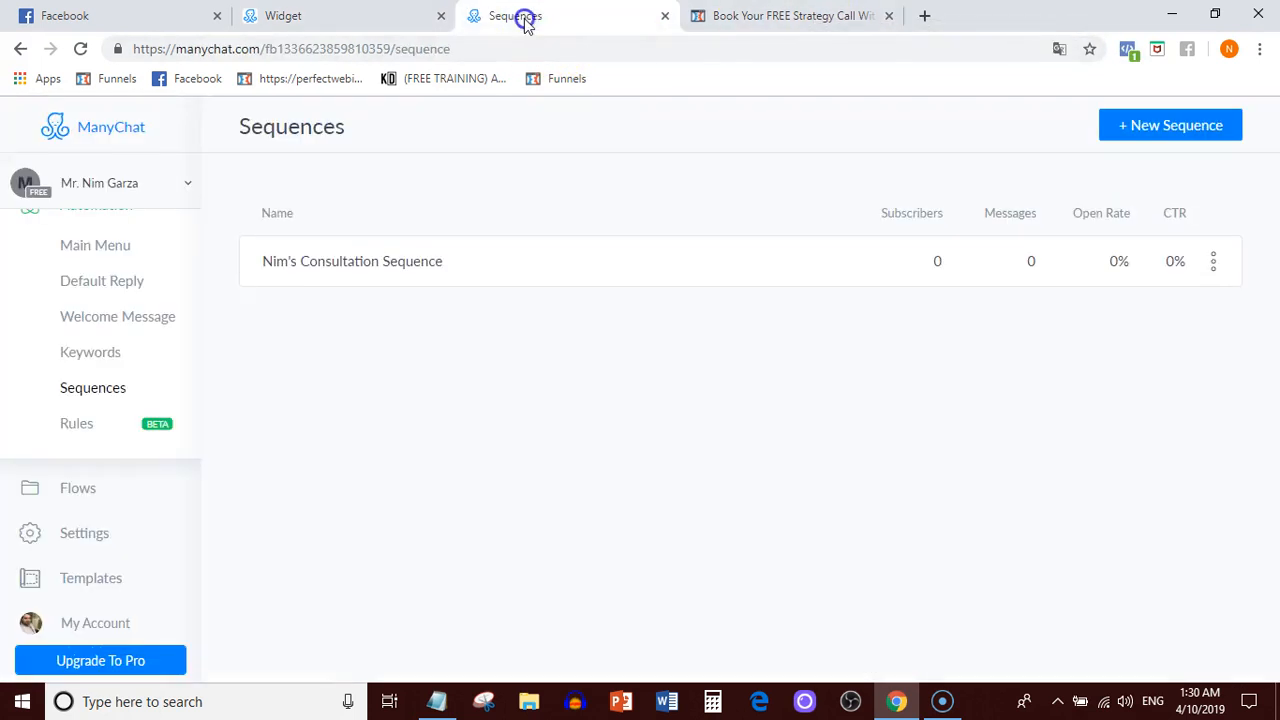
Open YouTube in a new browser tab and copy its web address
click(922, 15)
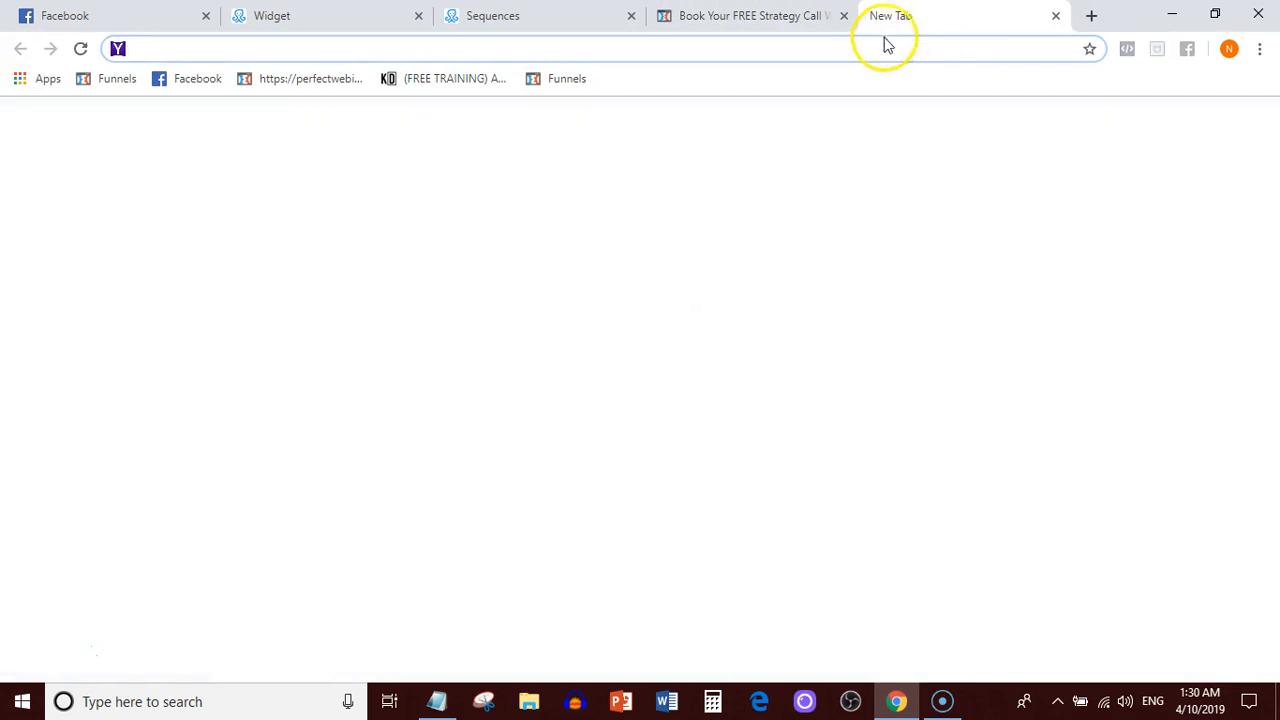
text(n)
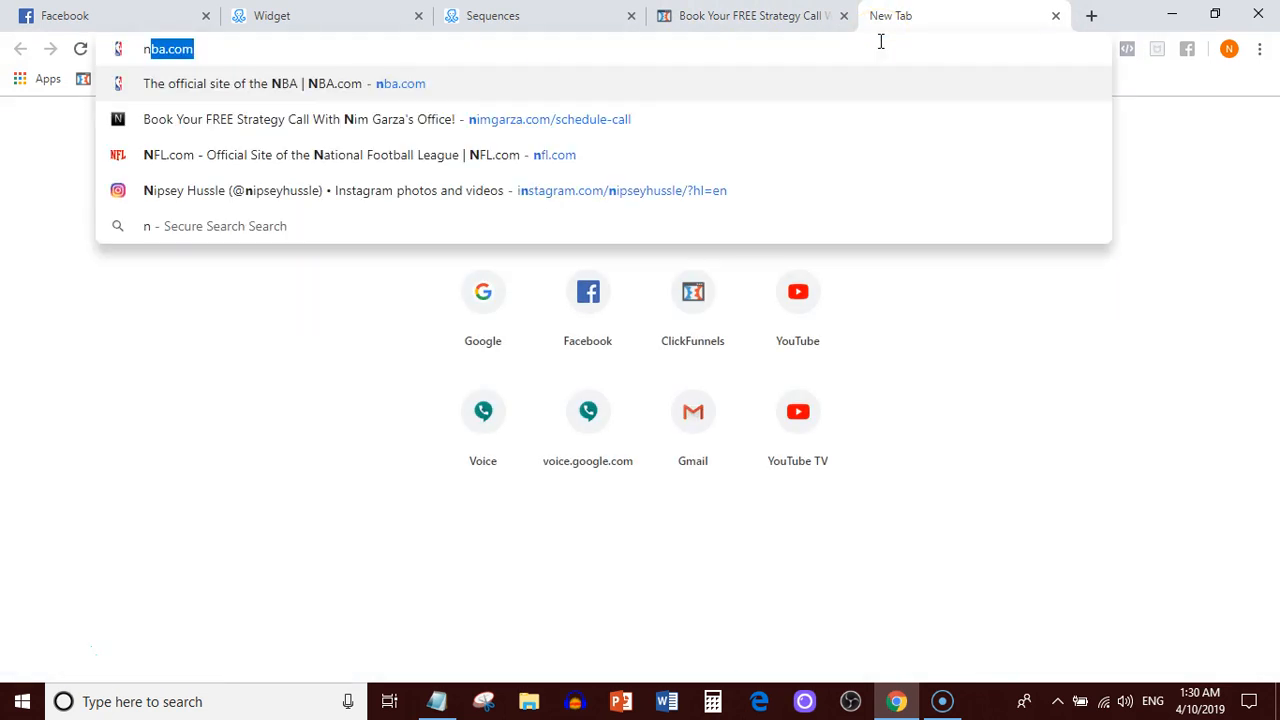
key(BackSpace)
key(BackSpace)
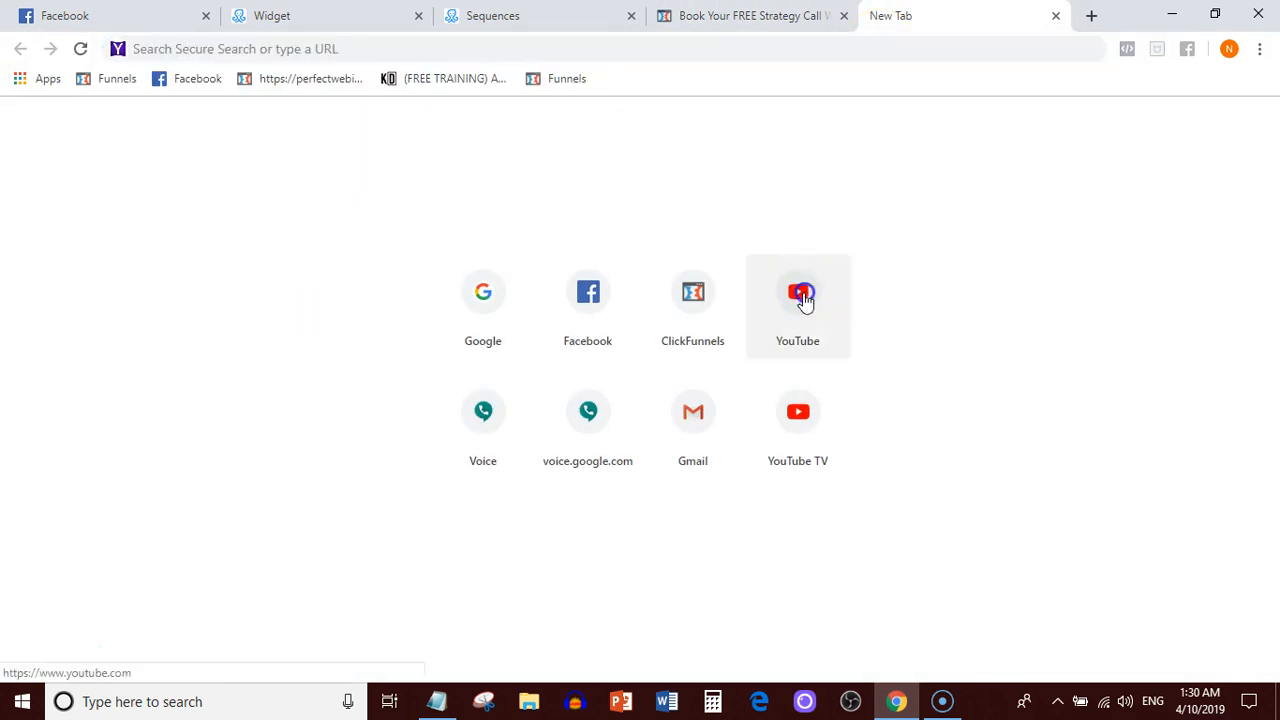
click(805, 298)
click(424, 46)
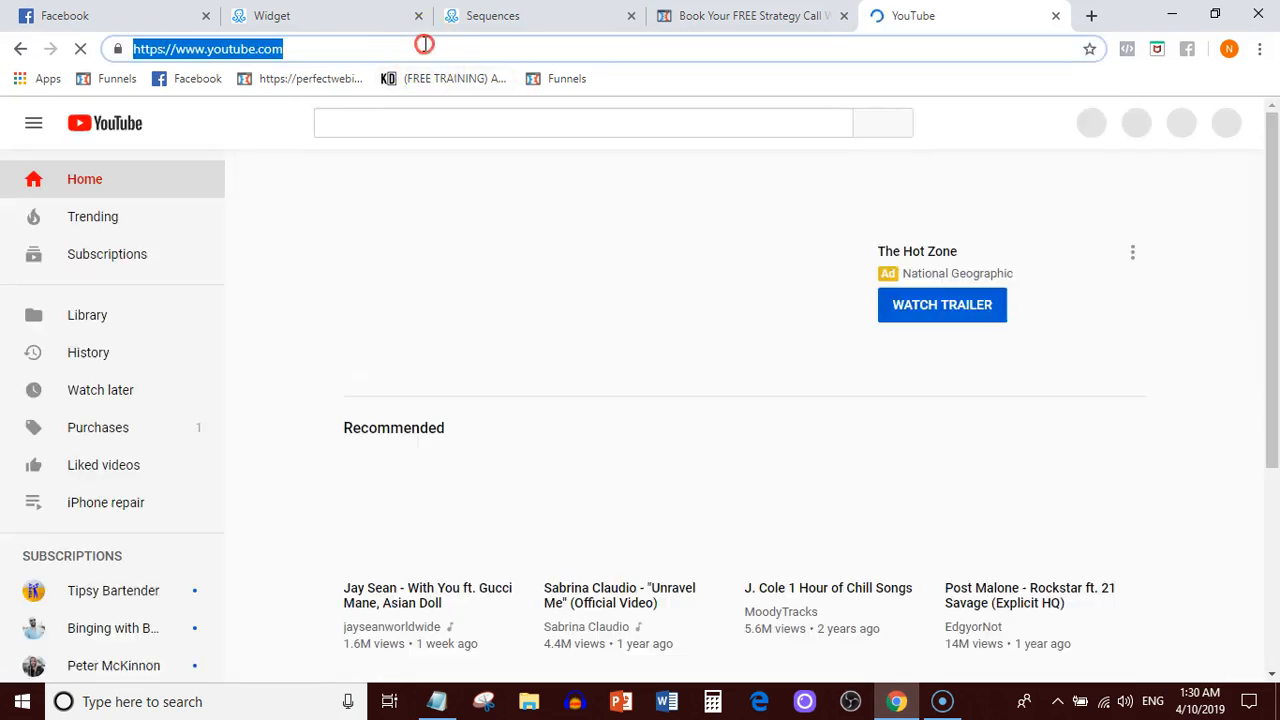
right_click(424, 46)
click(480, 126)
click(492, 15)
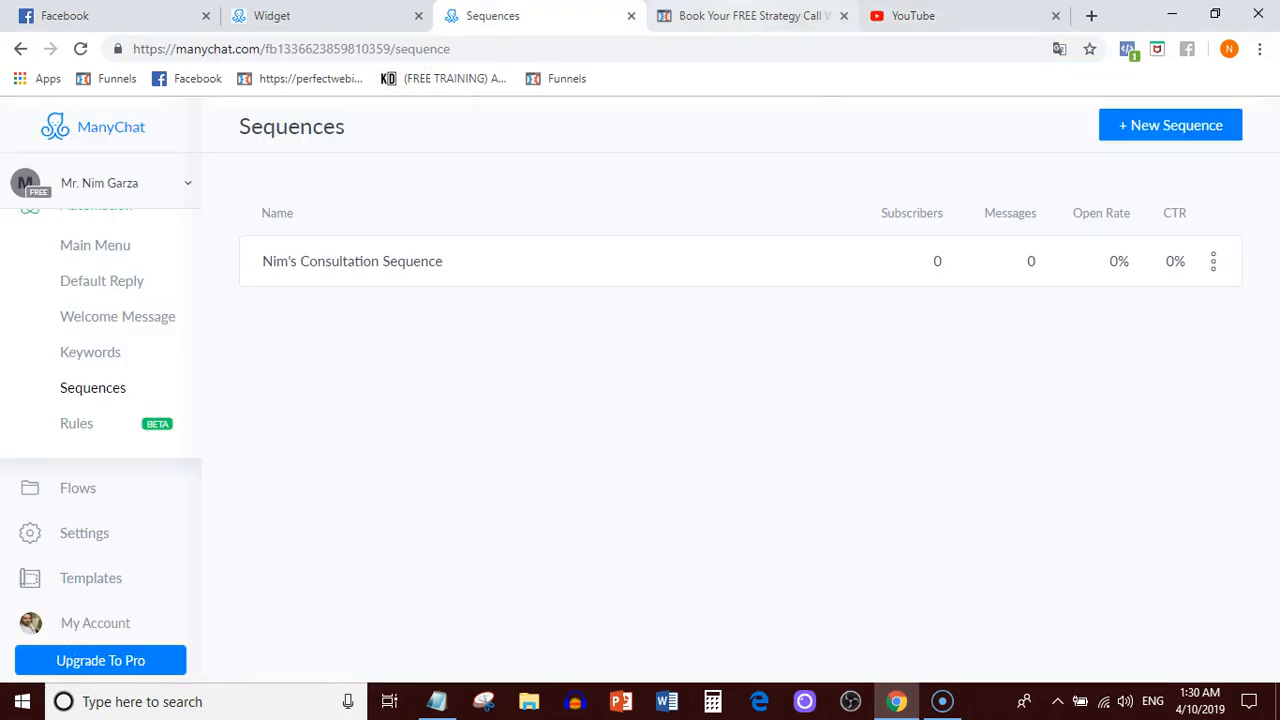
click(272, 15)
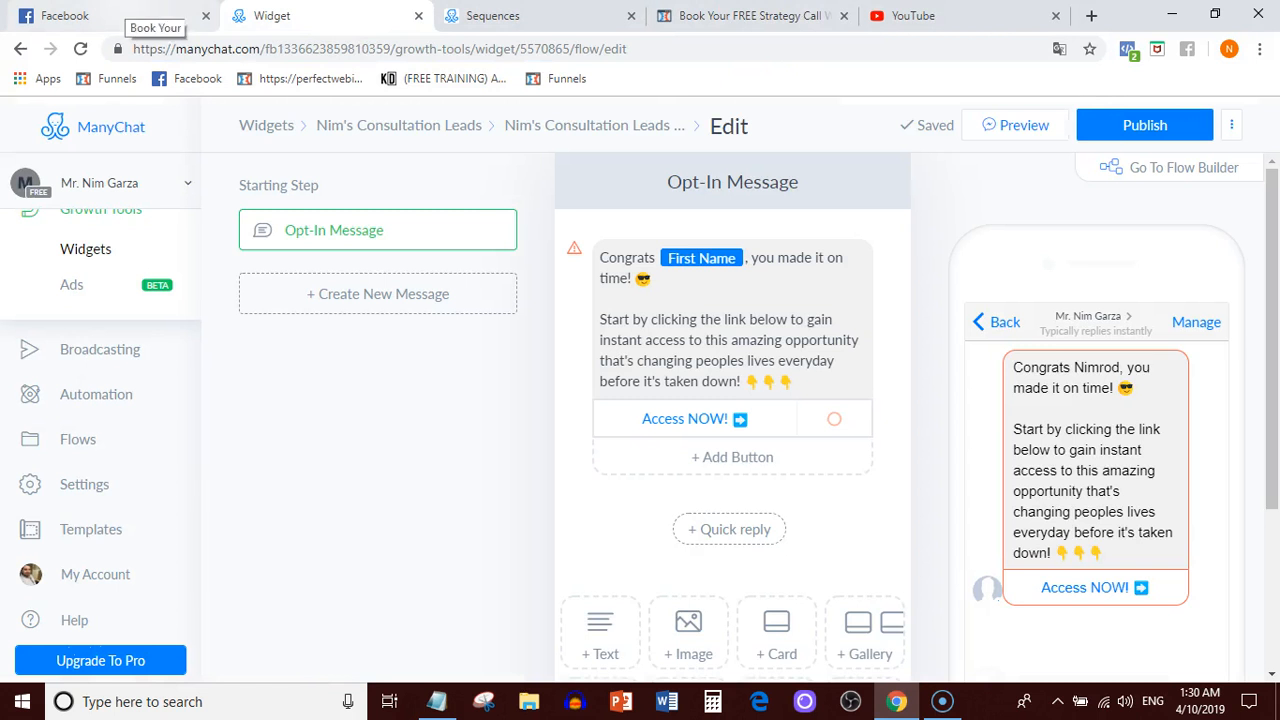
click(740, 421)
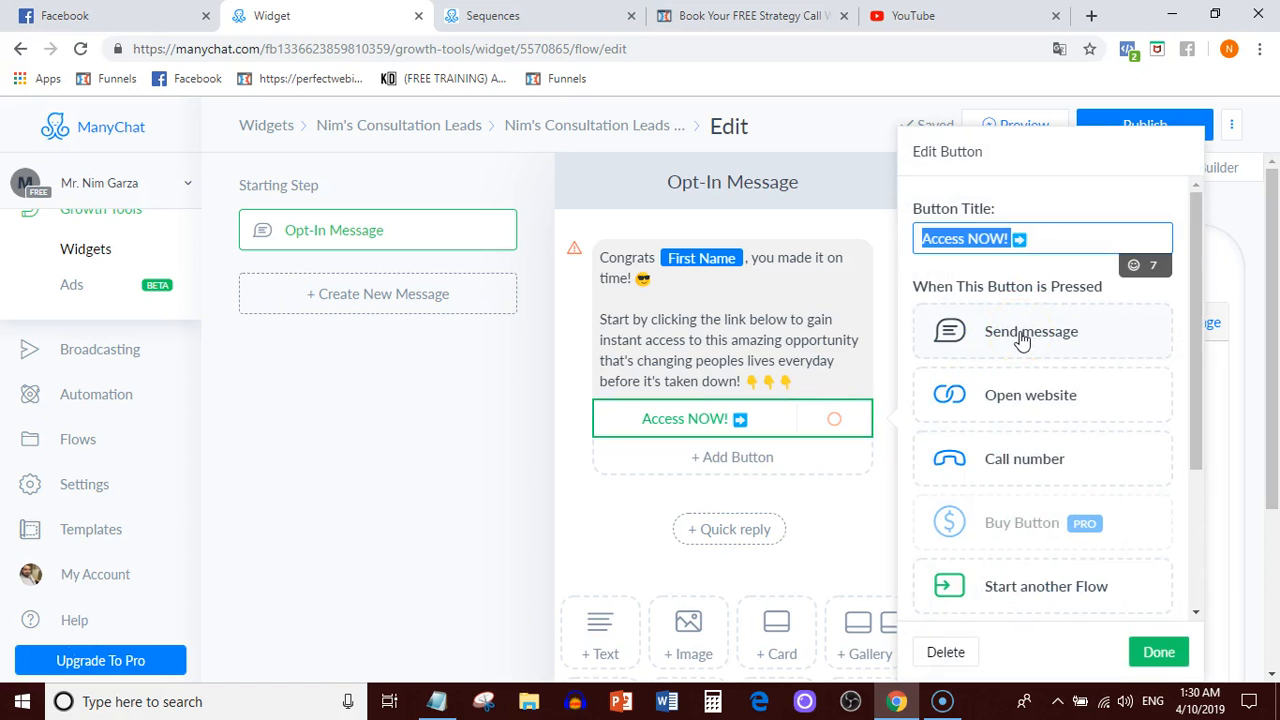
click(1006, 390)
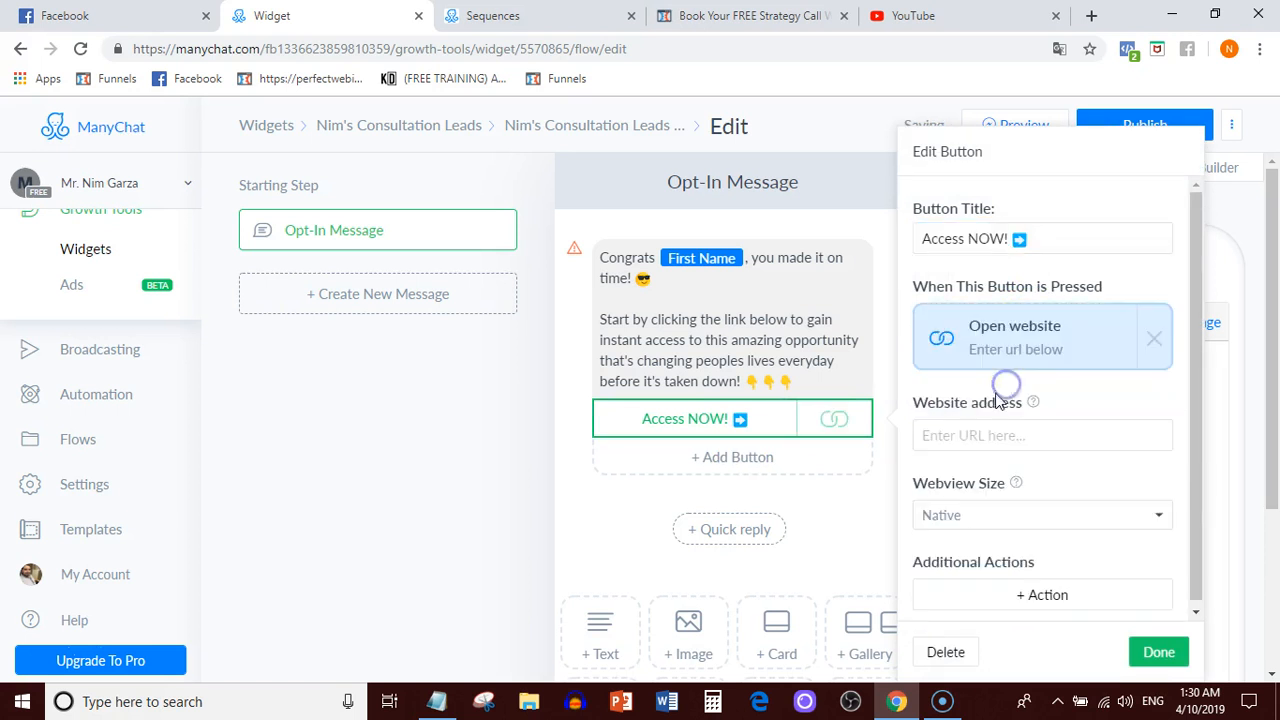
click(986, 427)
key(ctrl+v)
click(853, 479)
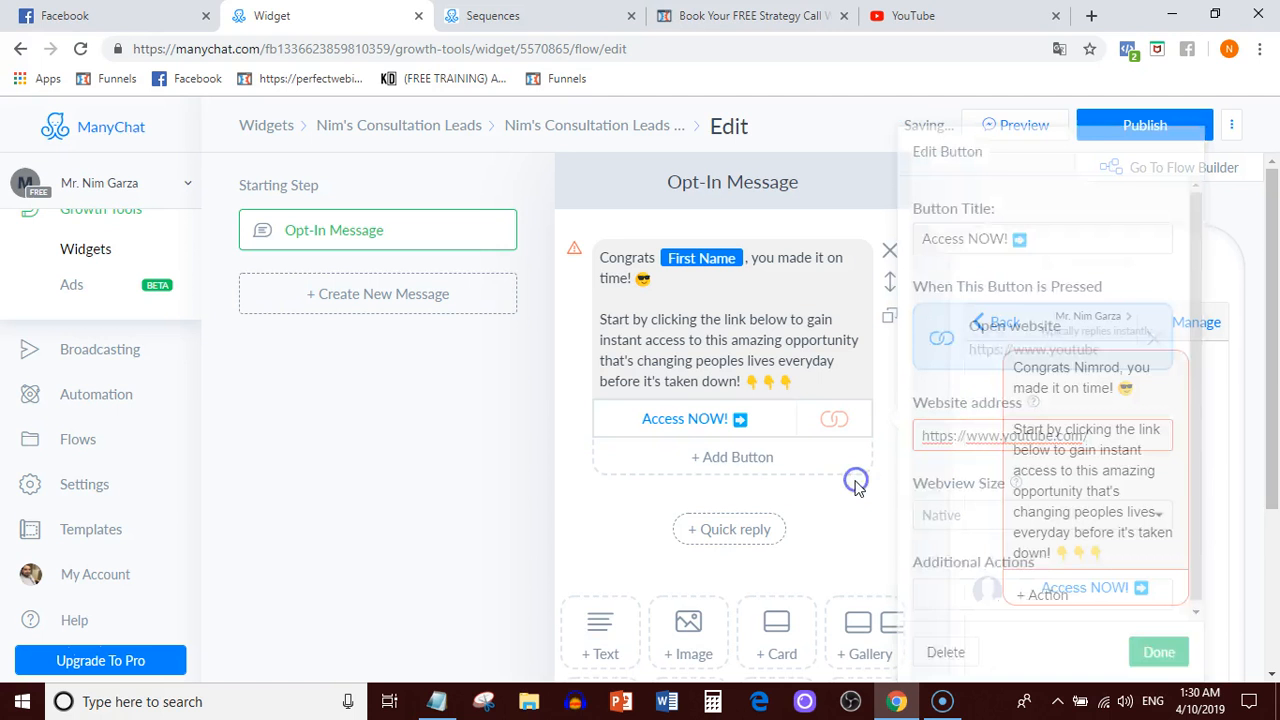
click(1124, 140)
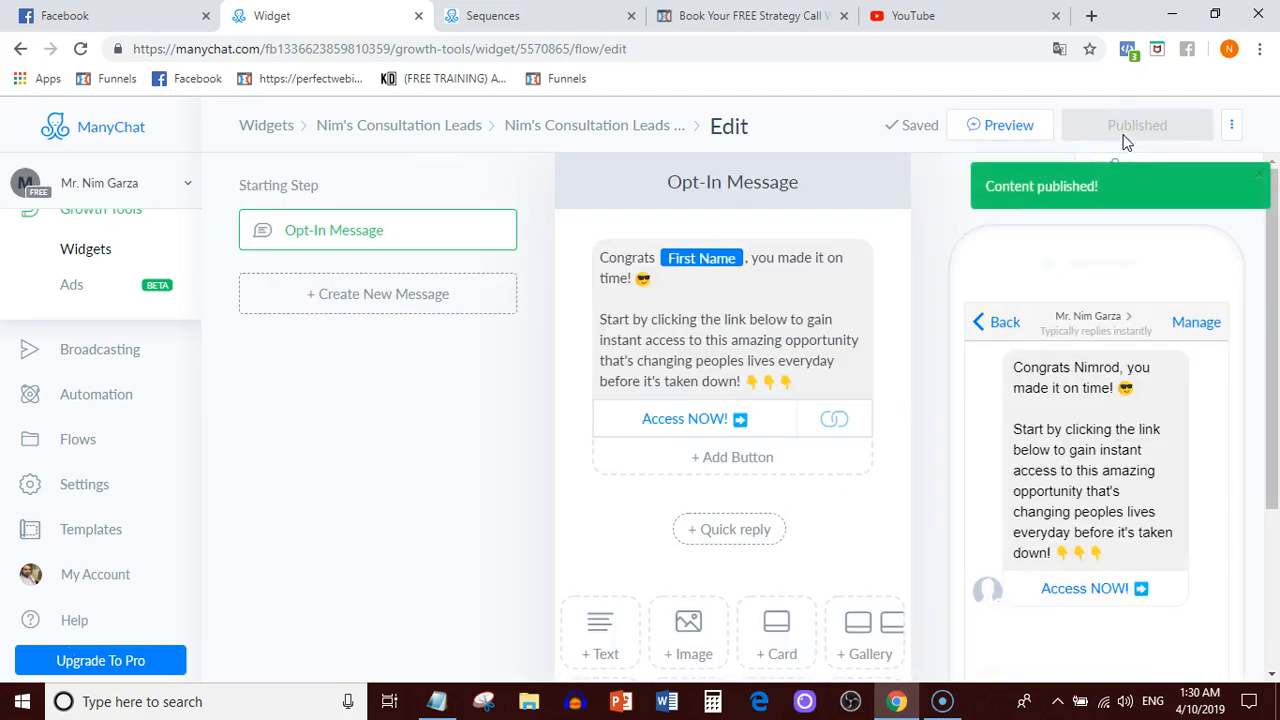
Preview the published opt-in message by sending it to Messenger, continuing with the signed-in Facebook account
click(1005, 130)
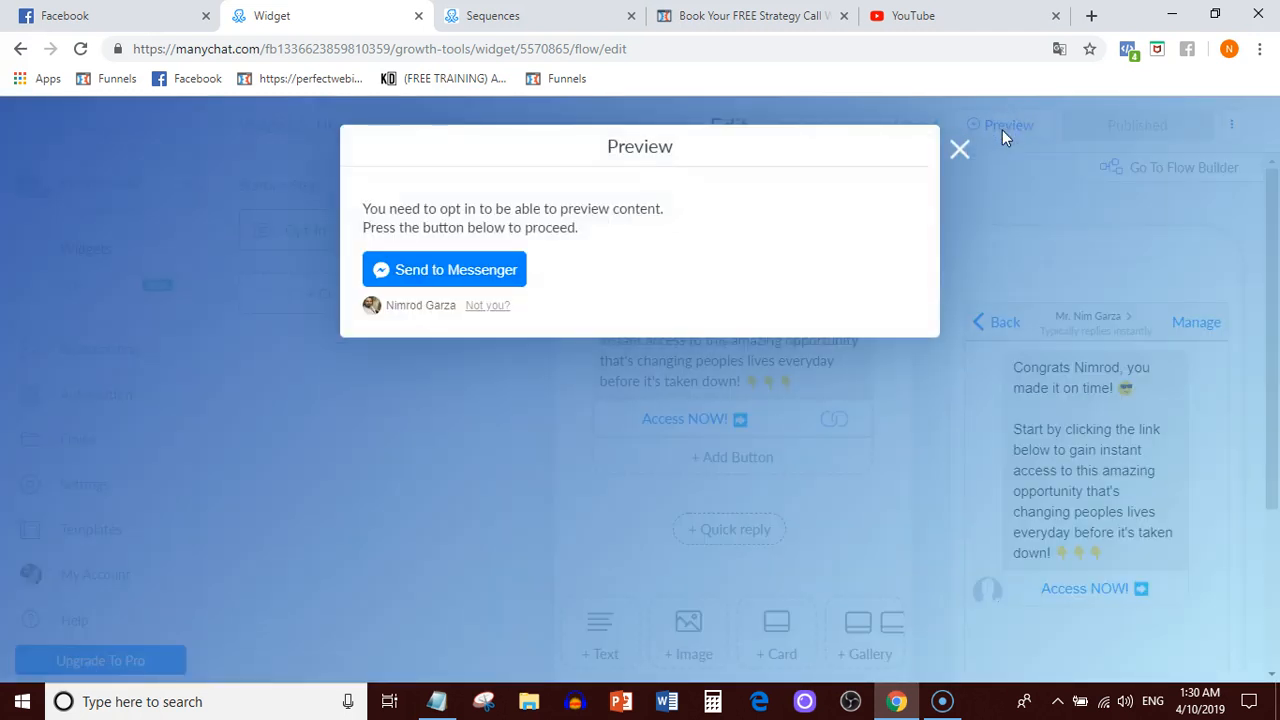
click(484, 273)
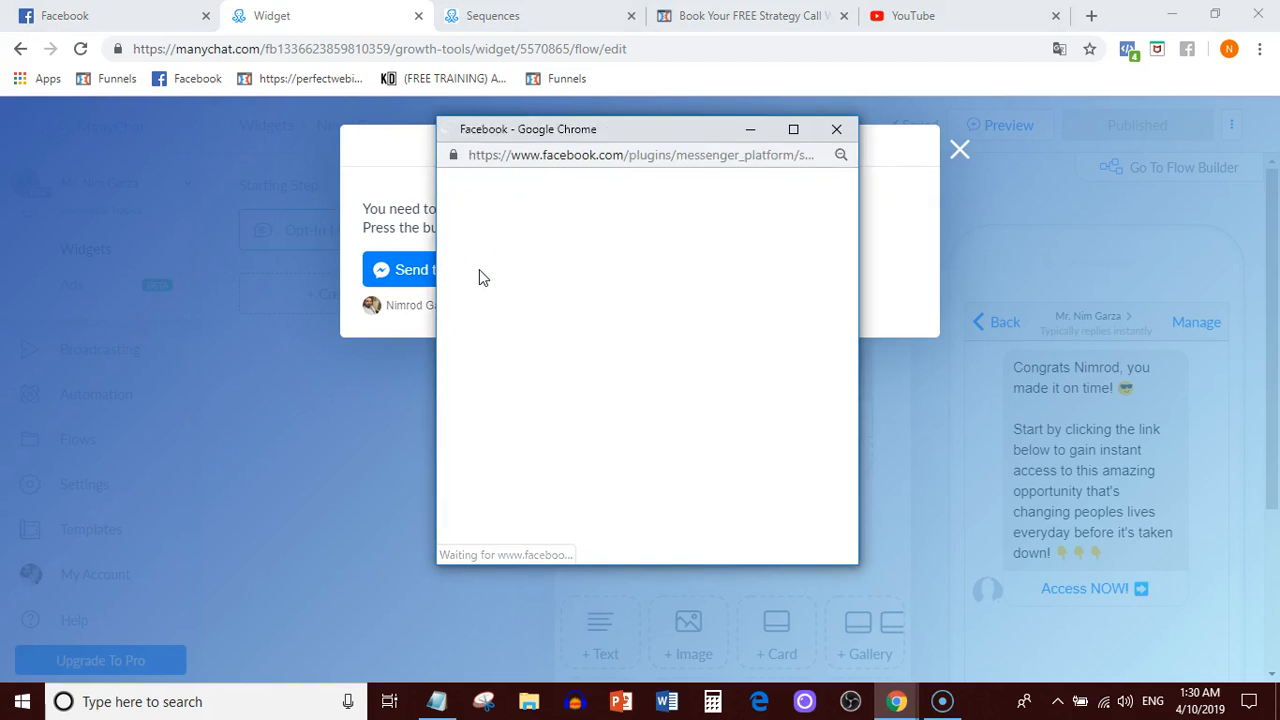
click(590, 306)
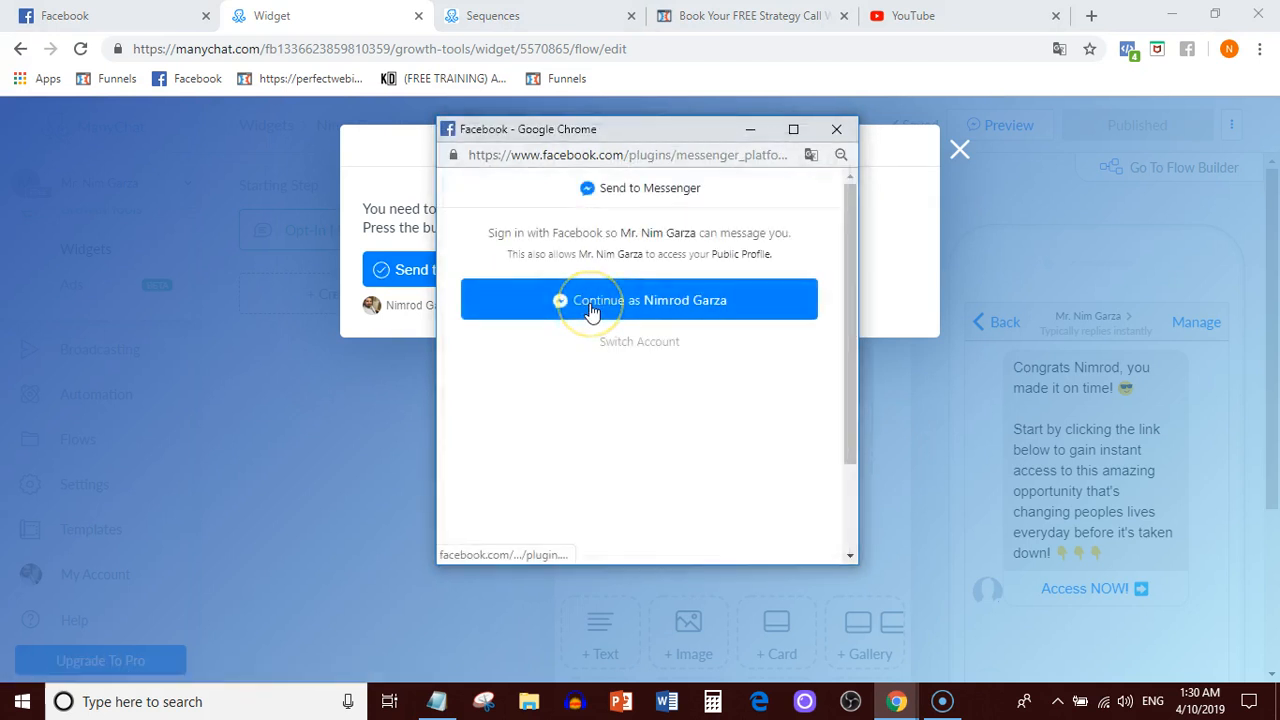
click(711, 304)
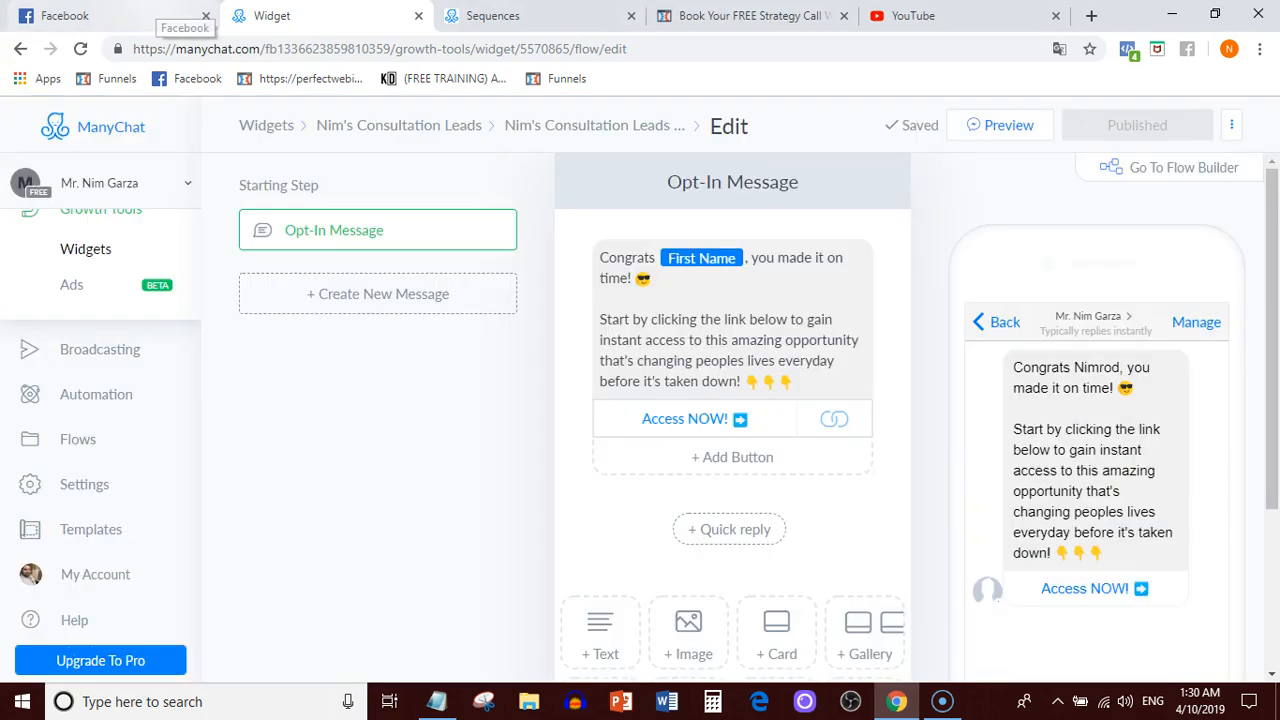
Switch to Facebook, read the opt-in message received in the chat and test its "Access NOW!" button, closing the page it opens
click(170, 15)
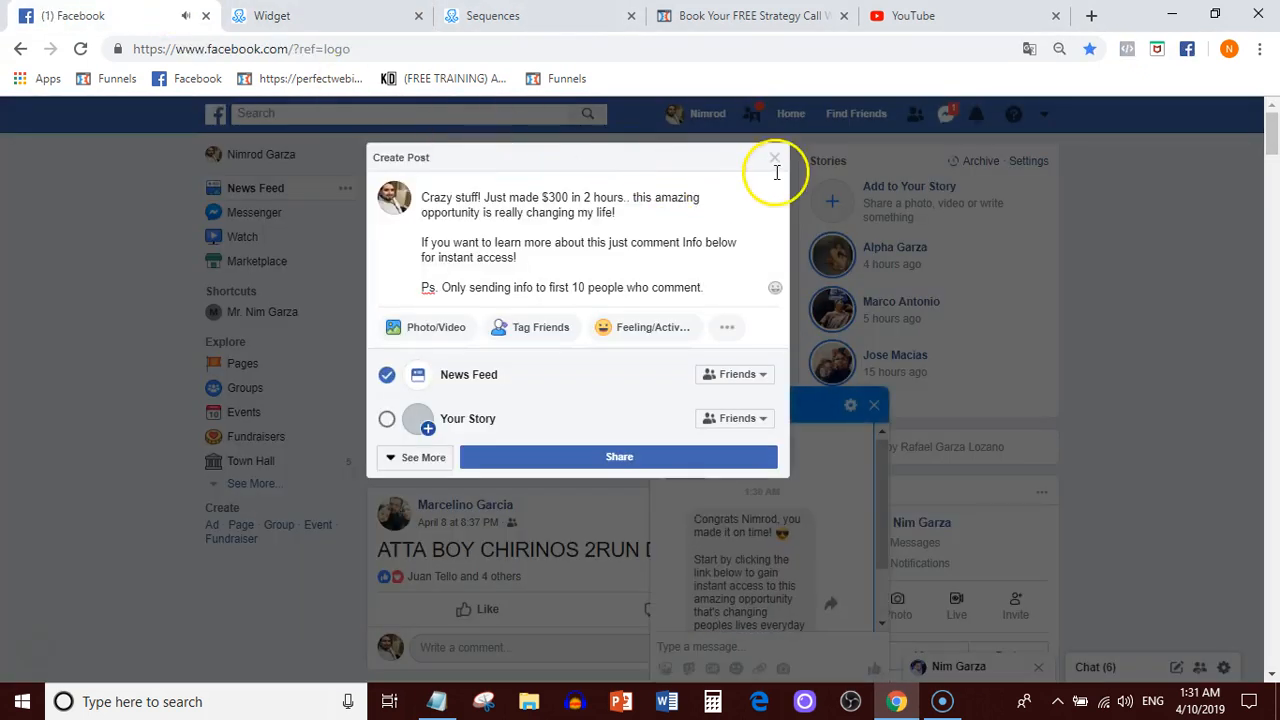
click(778, 165)
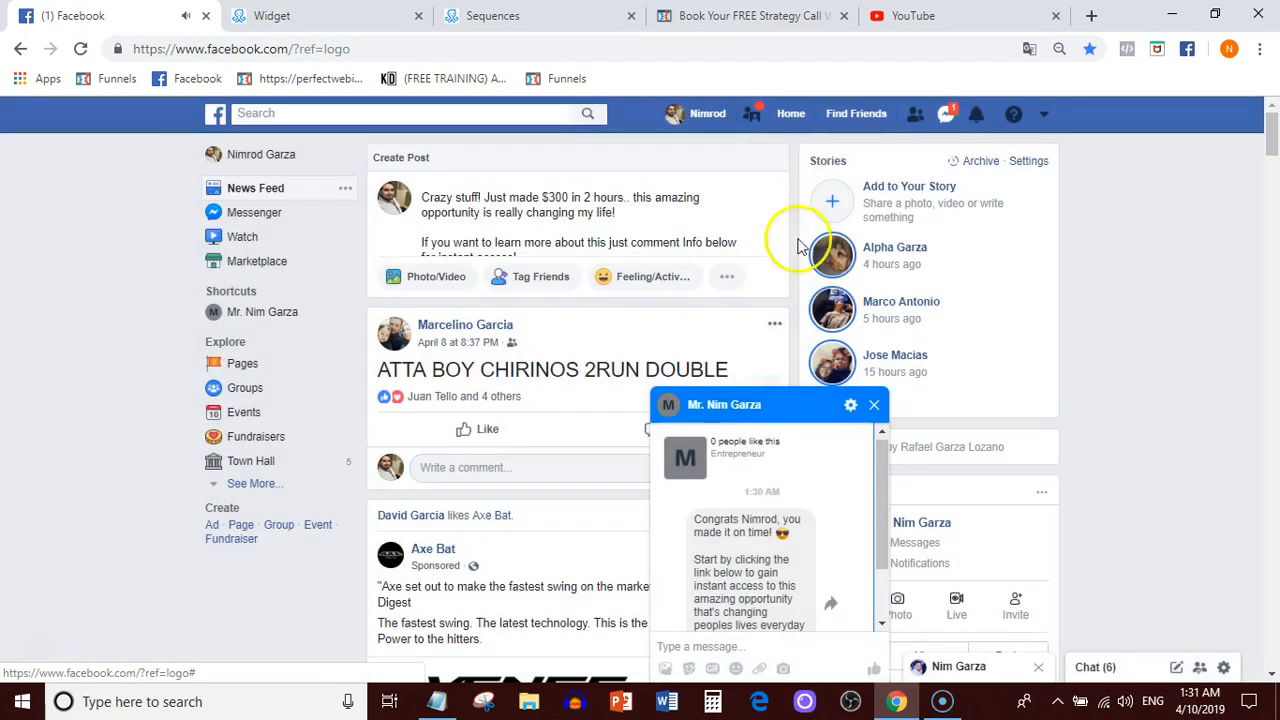
scroll(778, 515, down, 2)
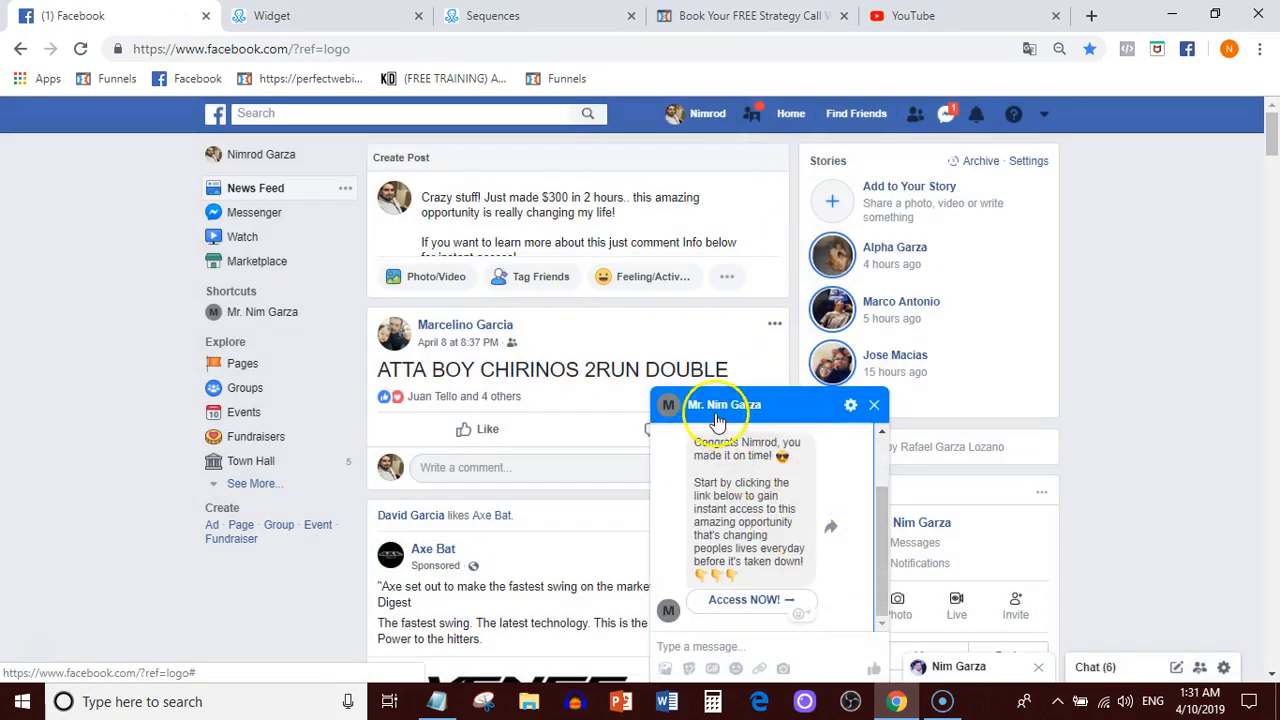
scroll(772, 488, up, 1)
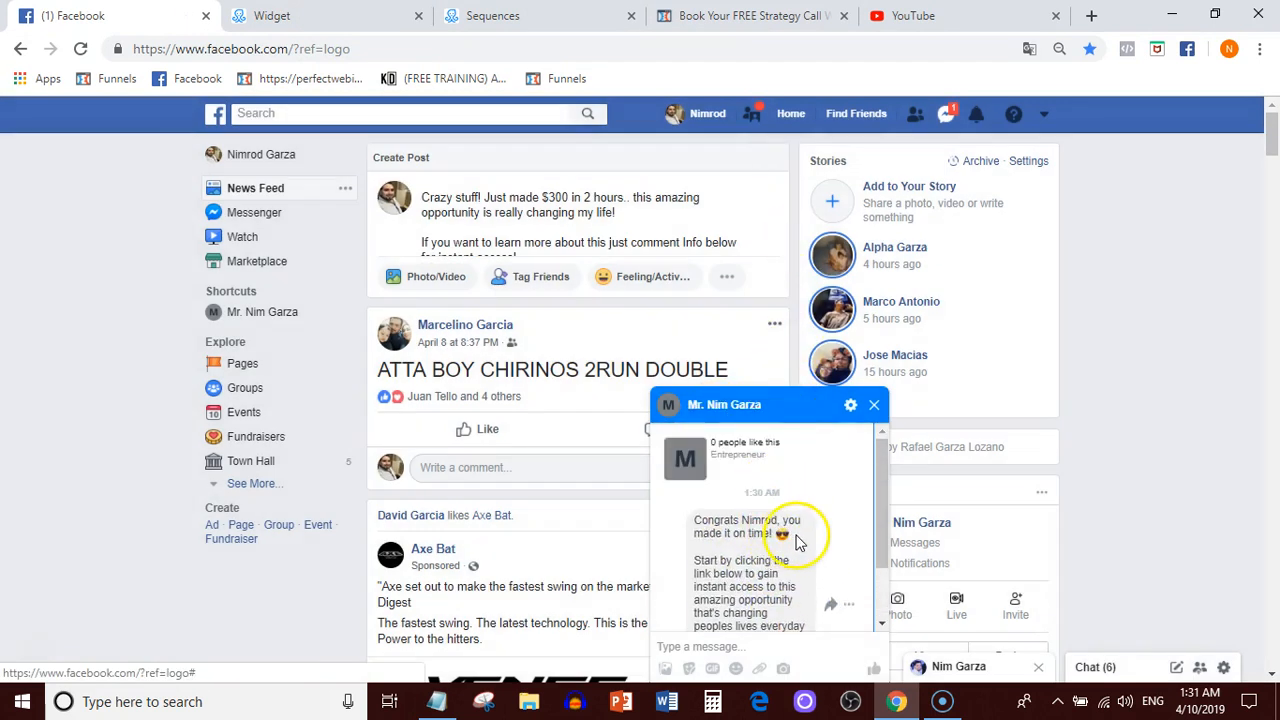
scroll(800, 540, down, 1)
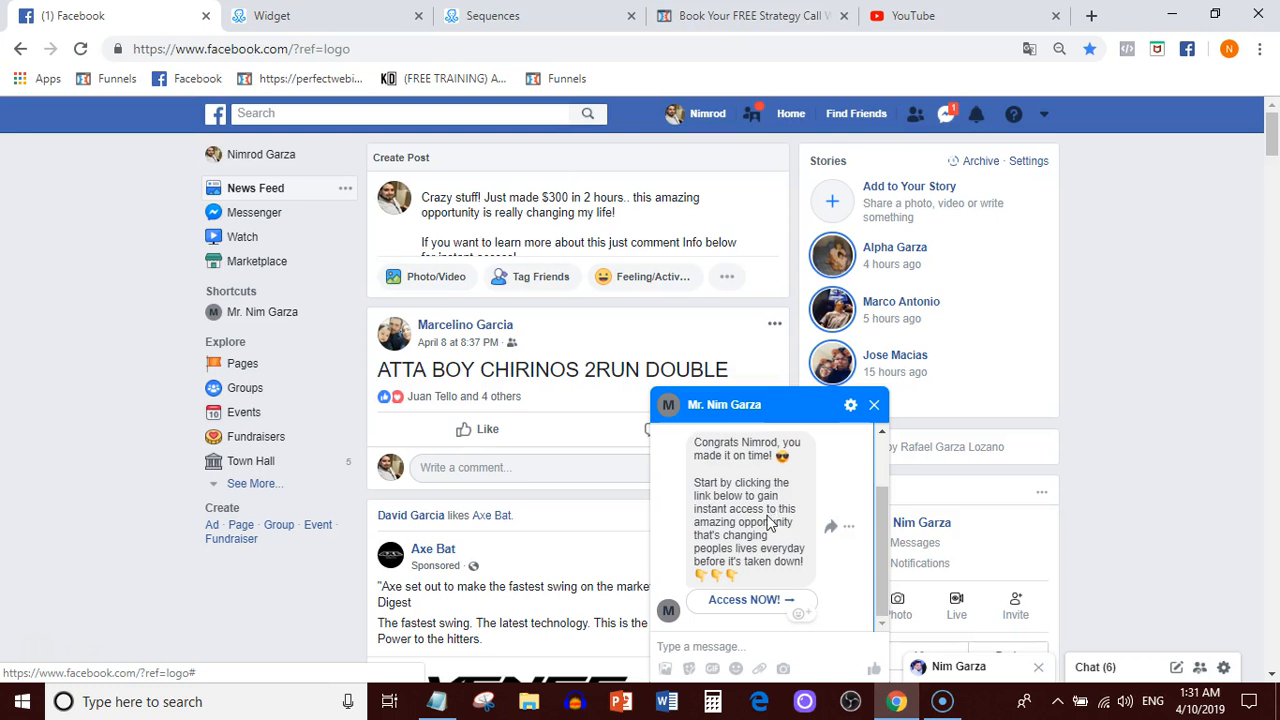
click(760, 600)
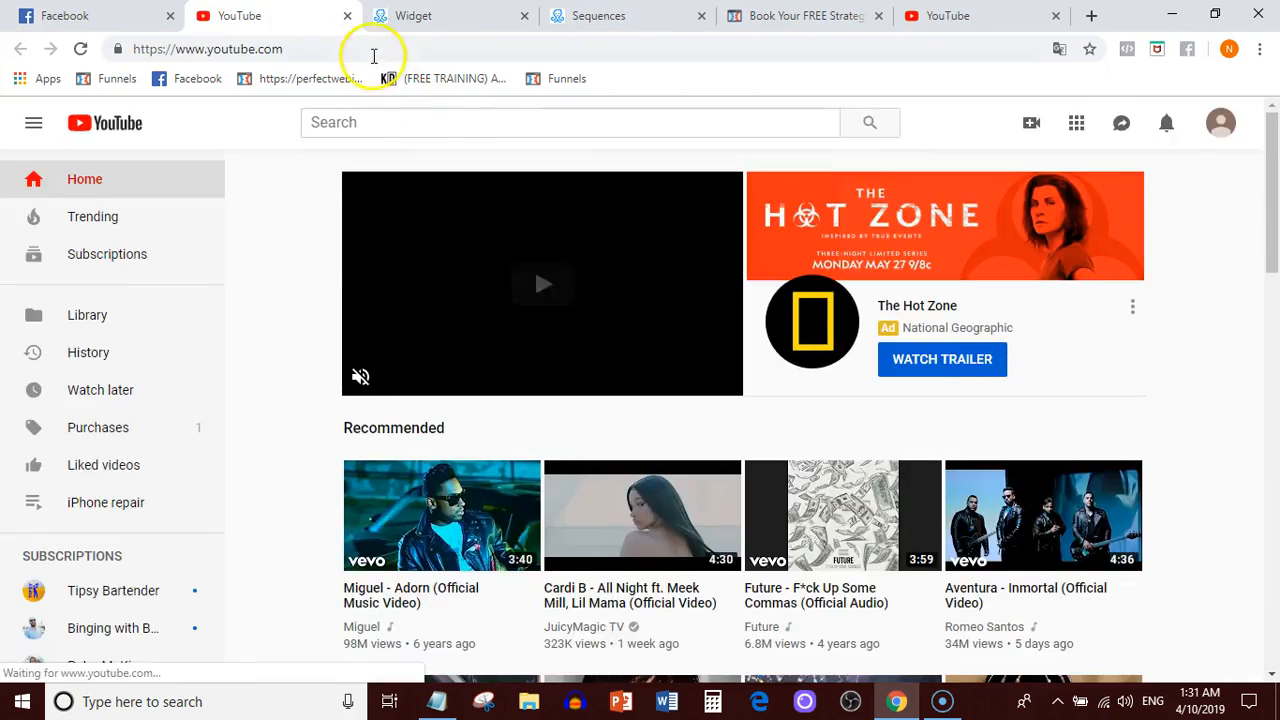
click(346, 17)
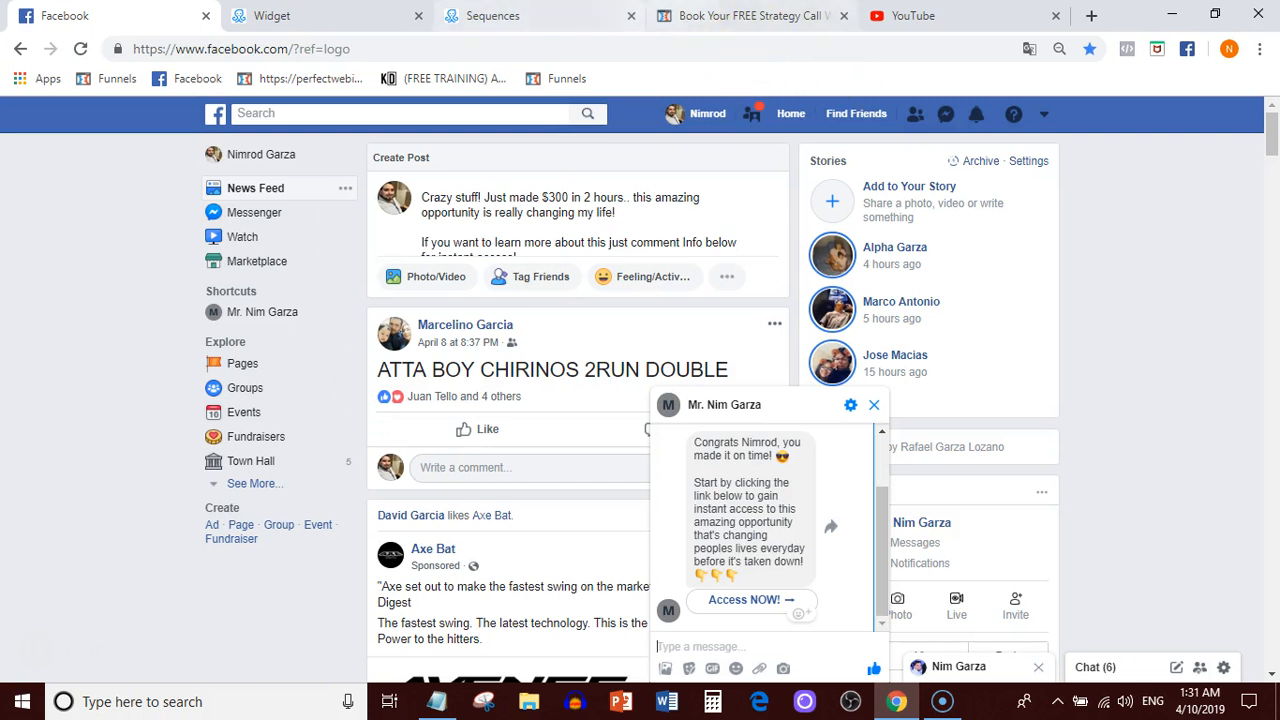
click(700, 16)
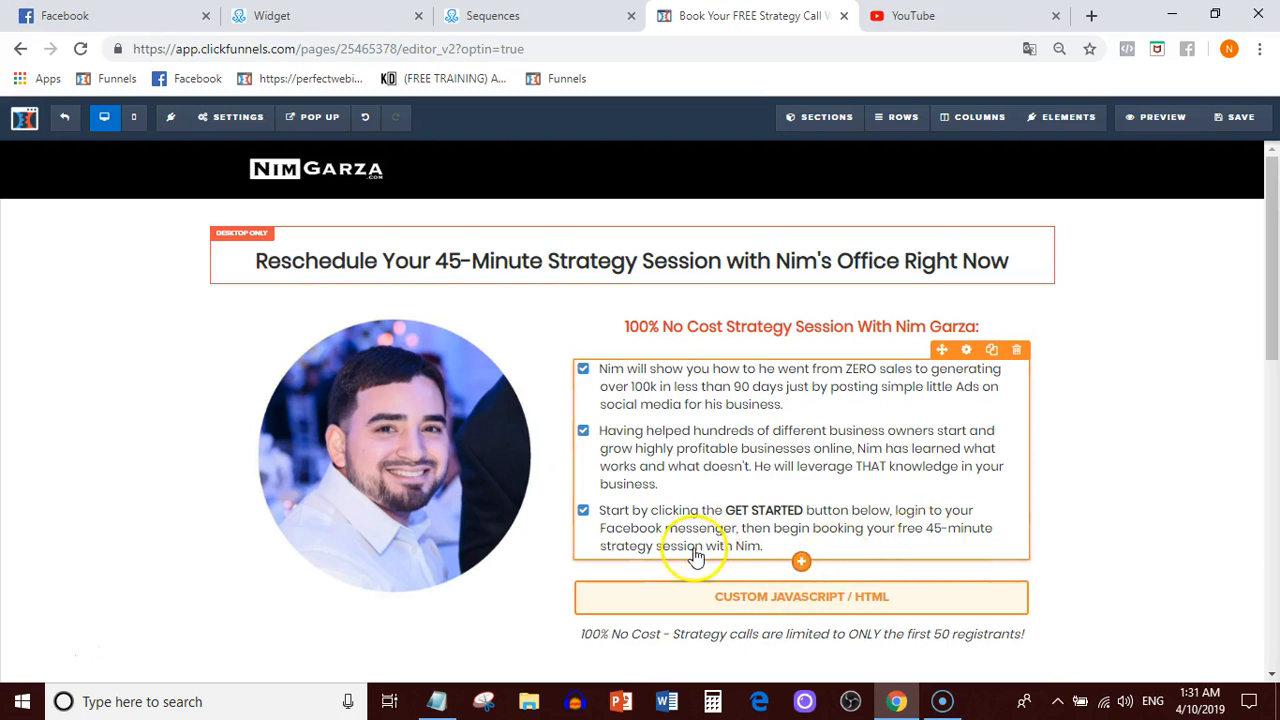
scroll(1190, 560, down, 5)
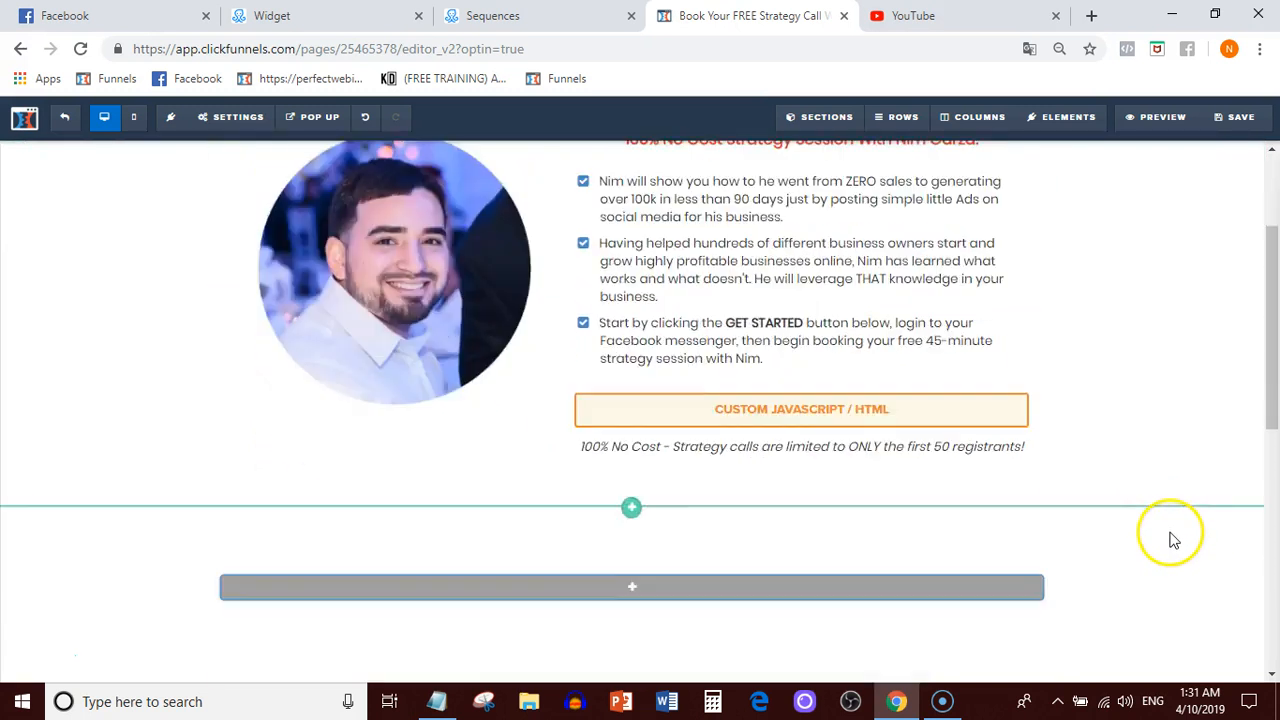
scroll(1175, 540, up, 5)
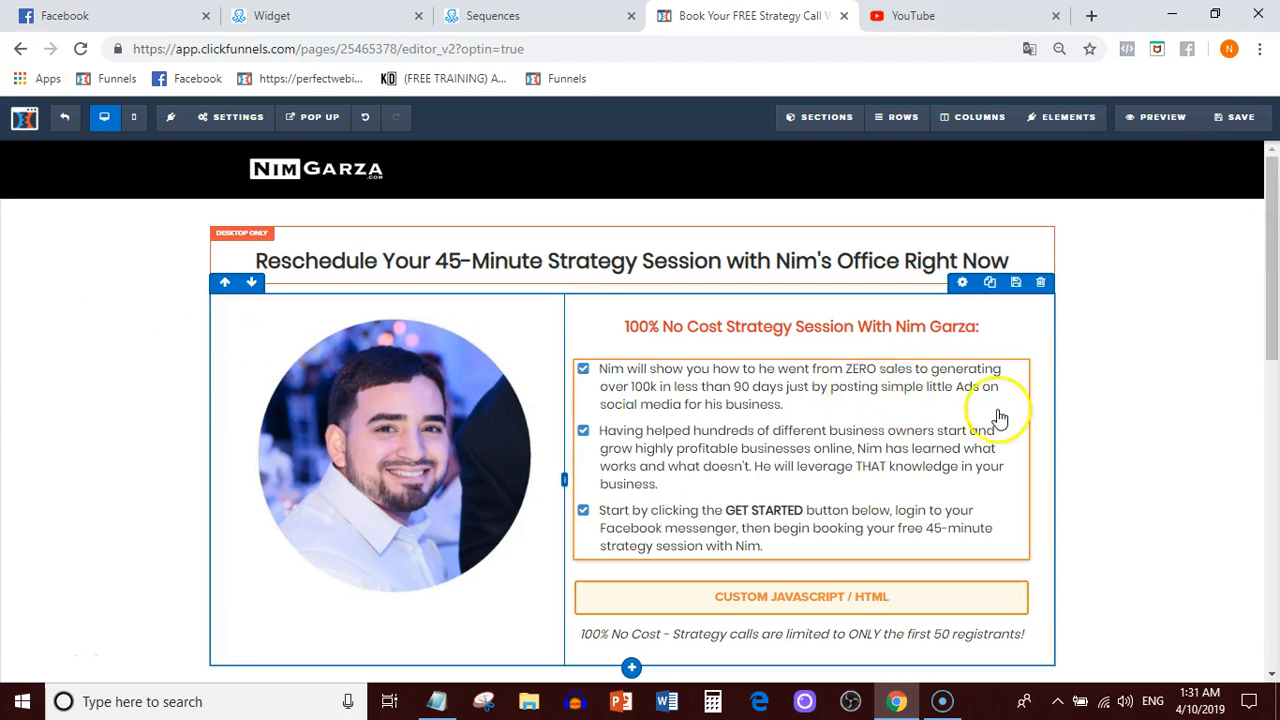
click(540, 15)
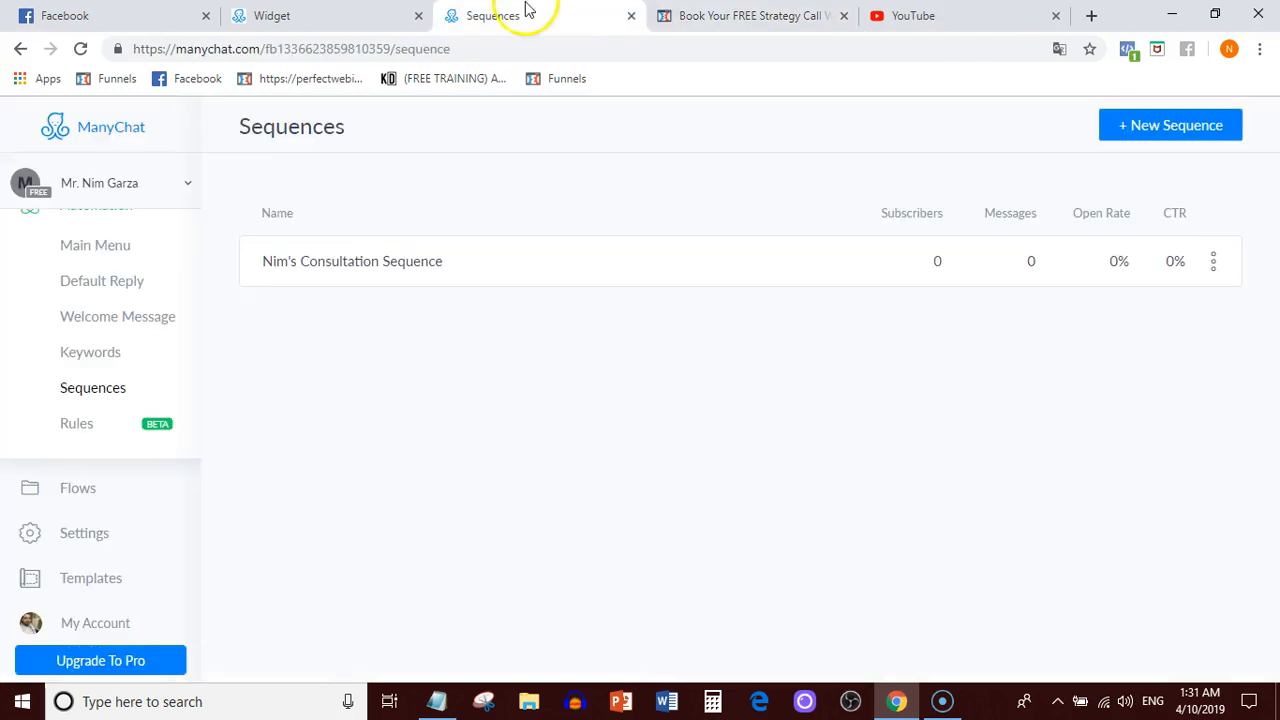
click(325, 15)
click(130, 15)
click(310, 15)
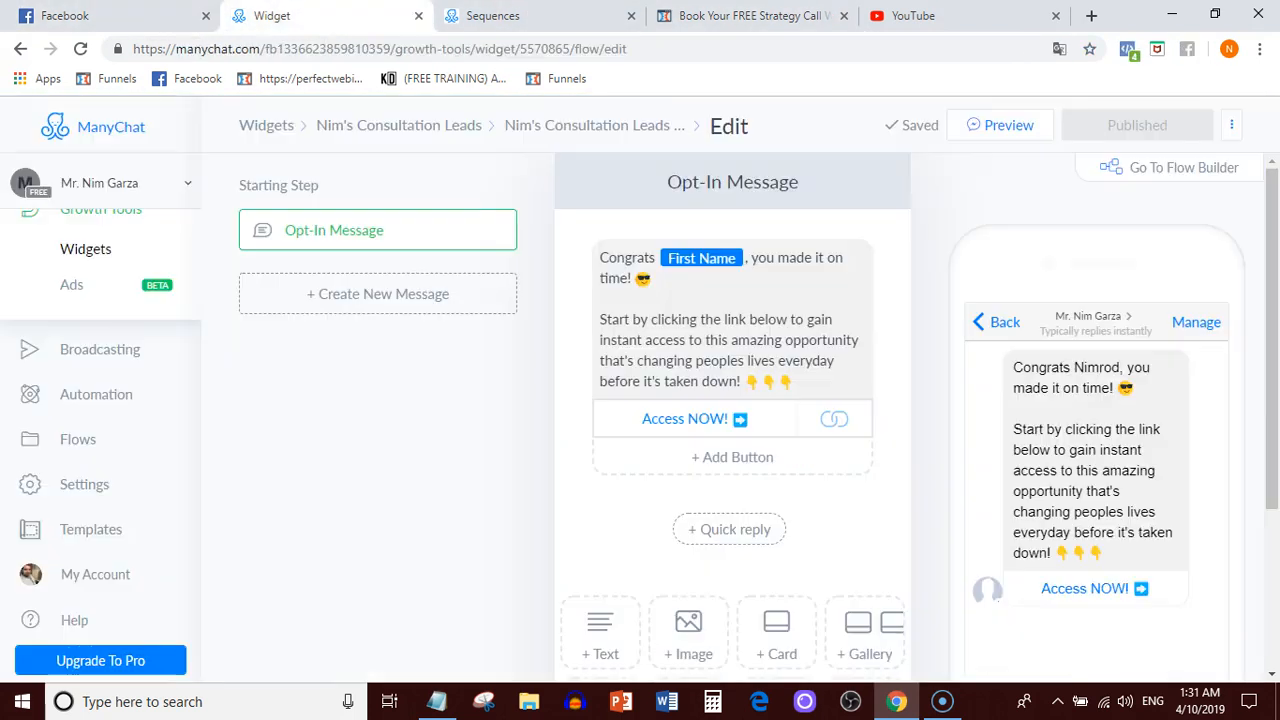
click(448, 15)
click(400, 14)
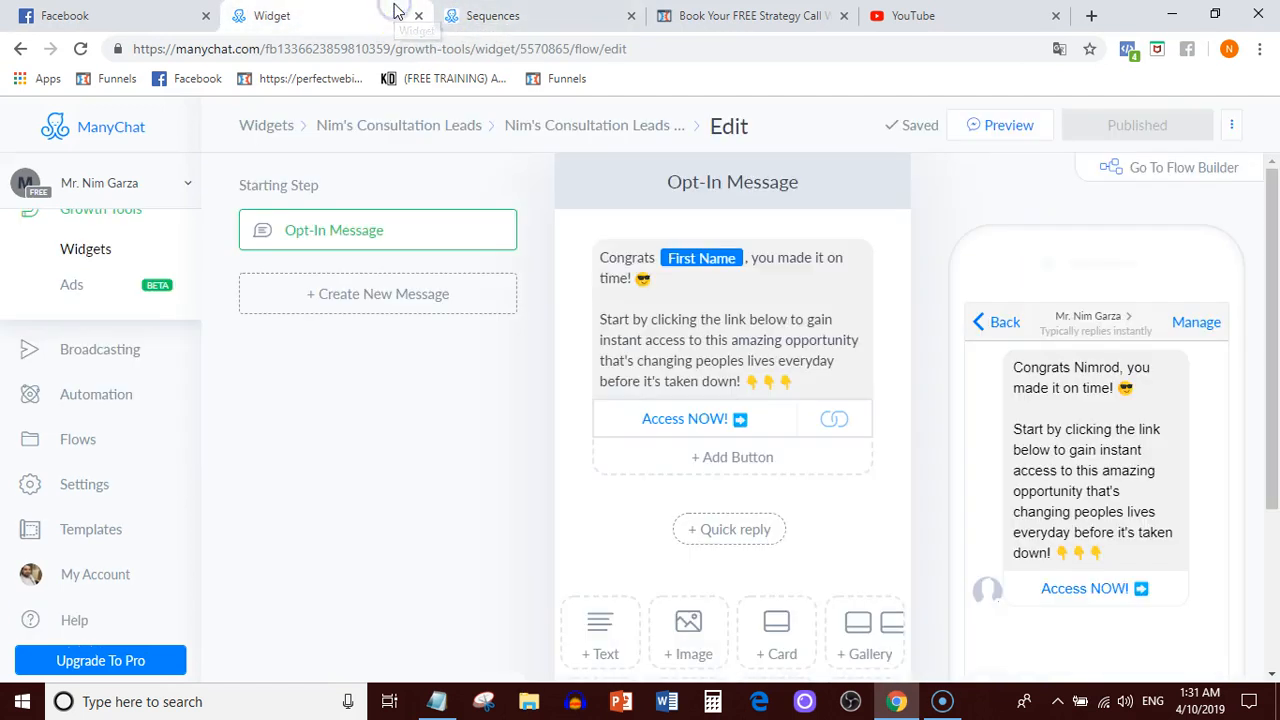
click(530, 15)
click(745, 15)
click(570, 15)
click(791, 15)
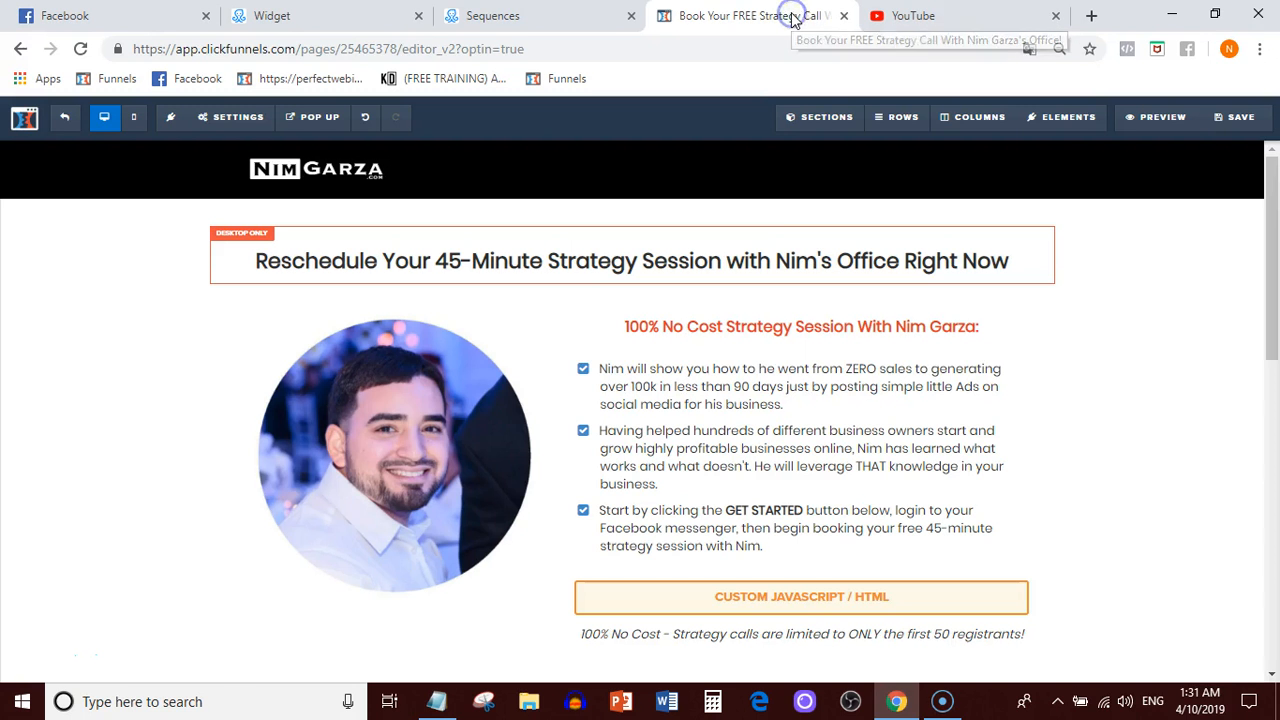
click(605, 15)
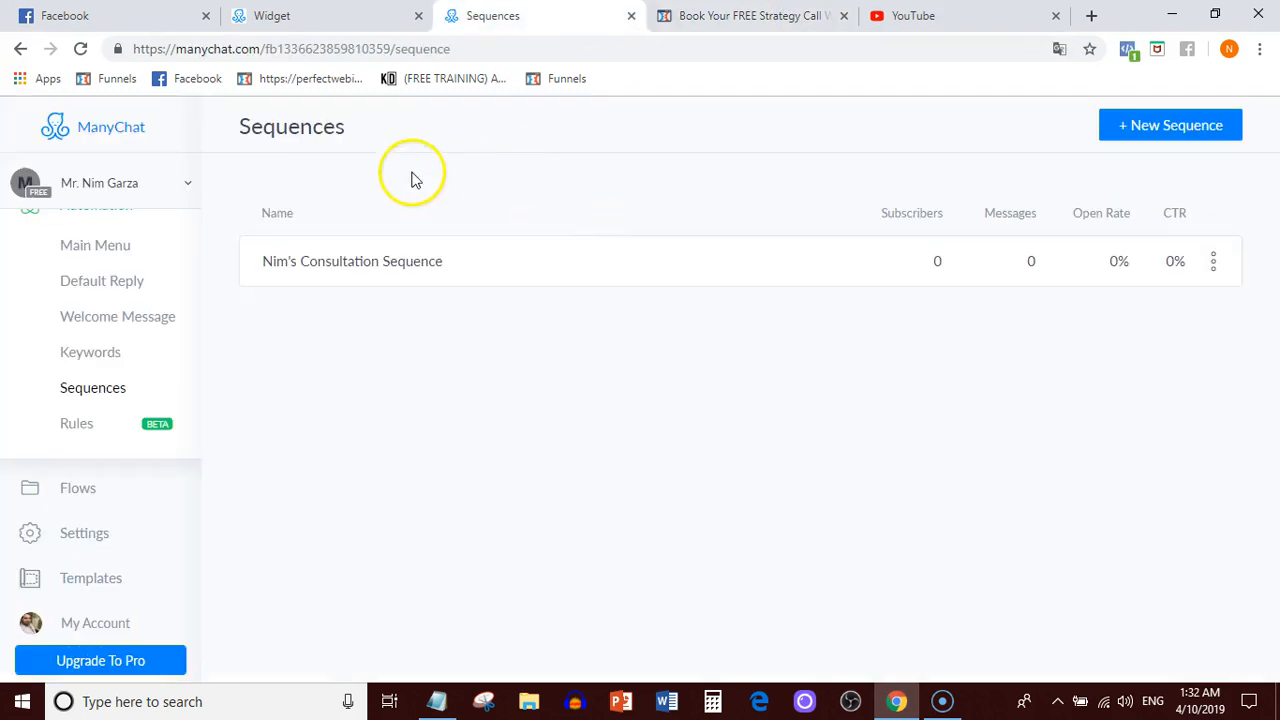
click(329, 14)
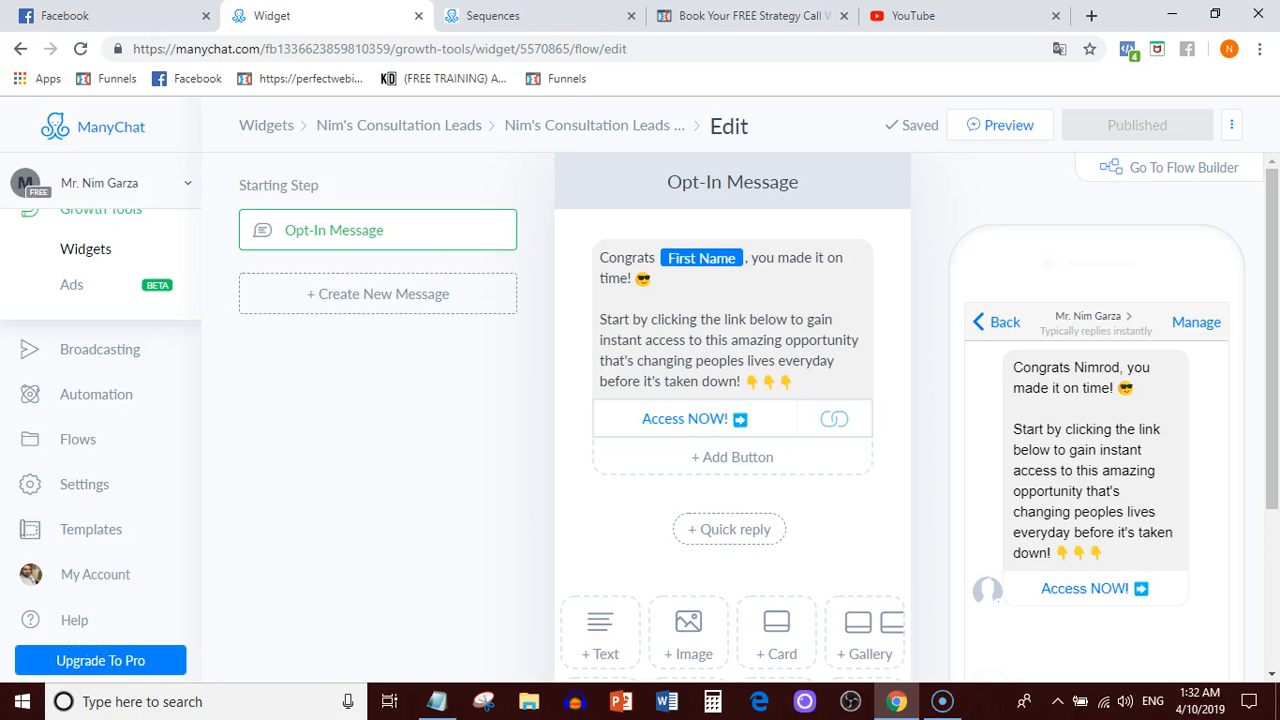
Review the wording of the opt-in message, from the personalised greeting to the call to action above the "Access NOW!" button
click(757, 337)
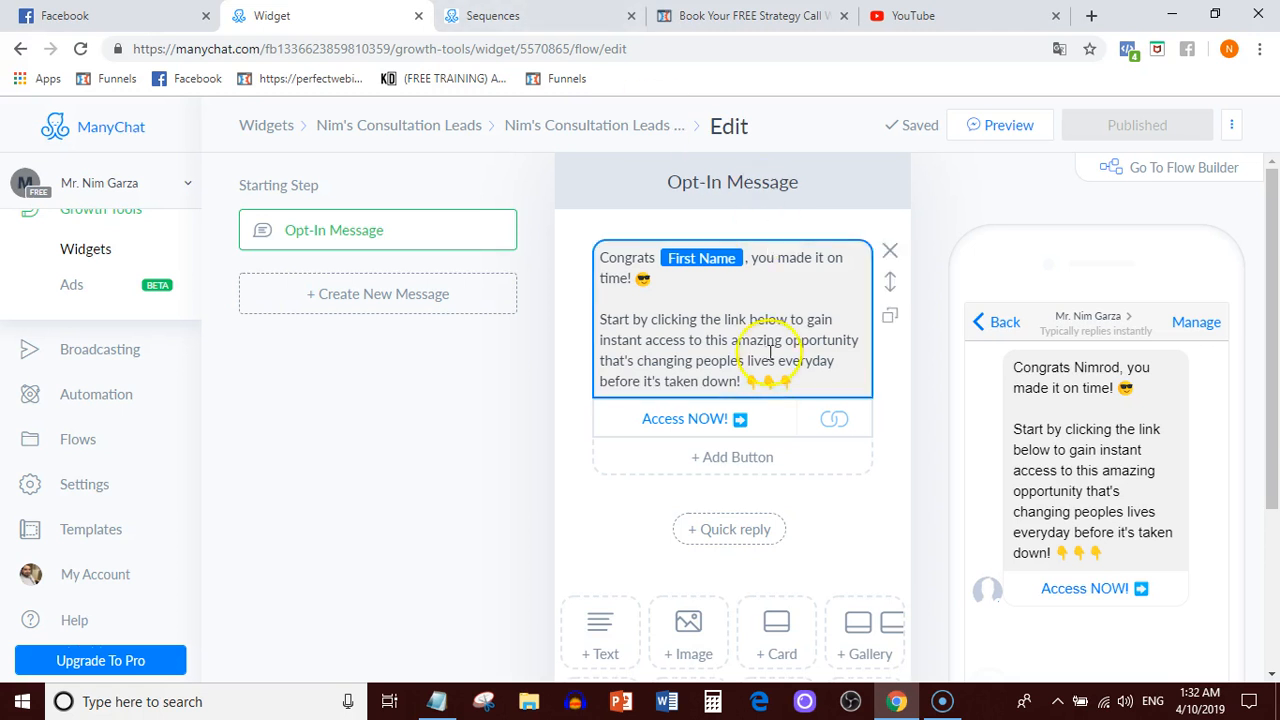
drag(806, 300, 594, 163)
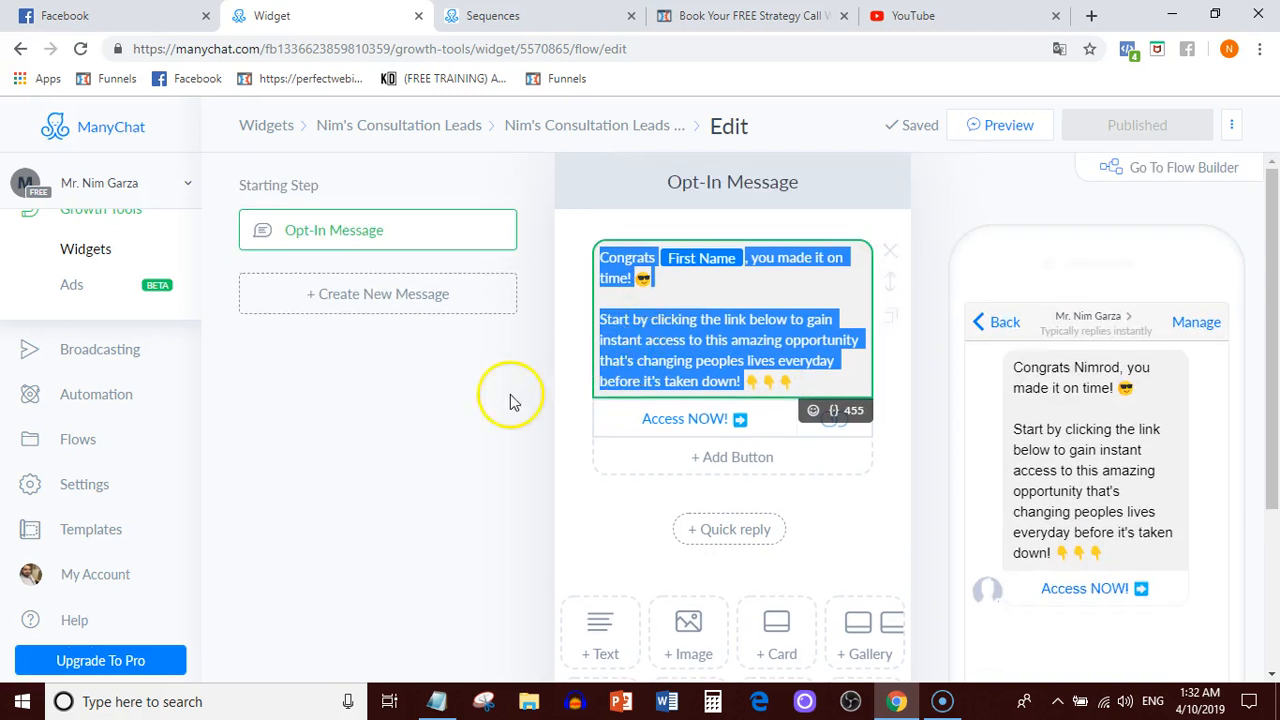
click(671, 286)
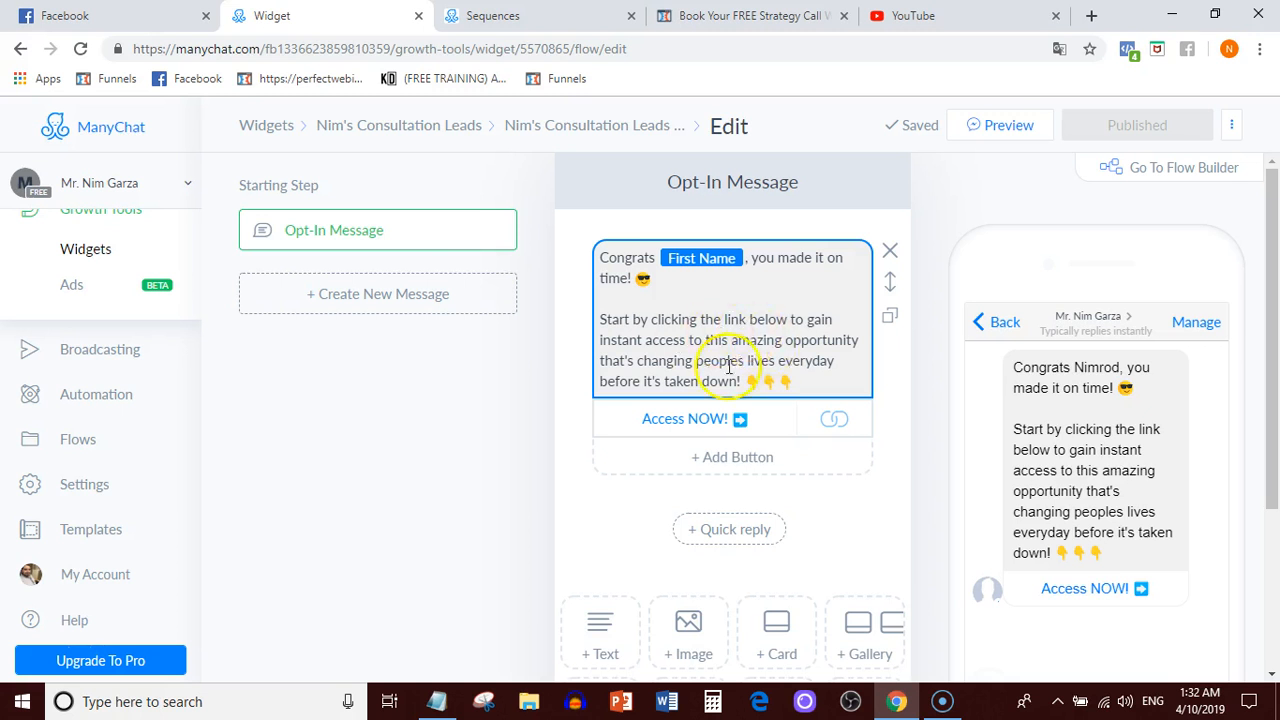
drag(790, 383, 613, 250)
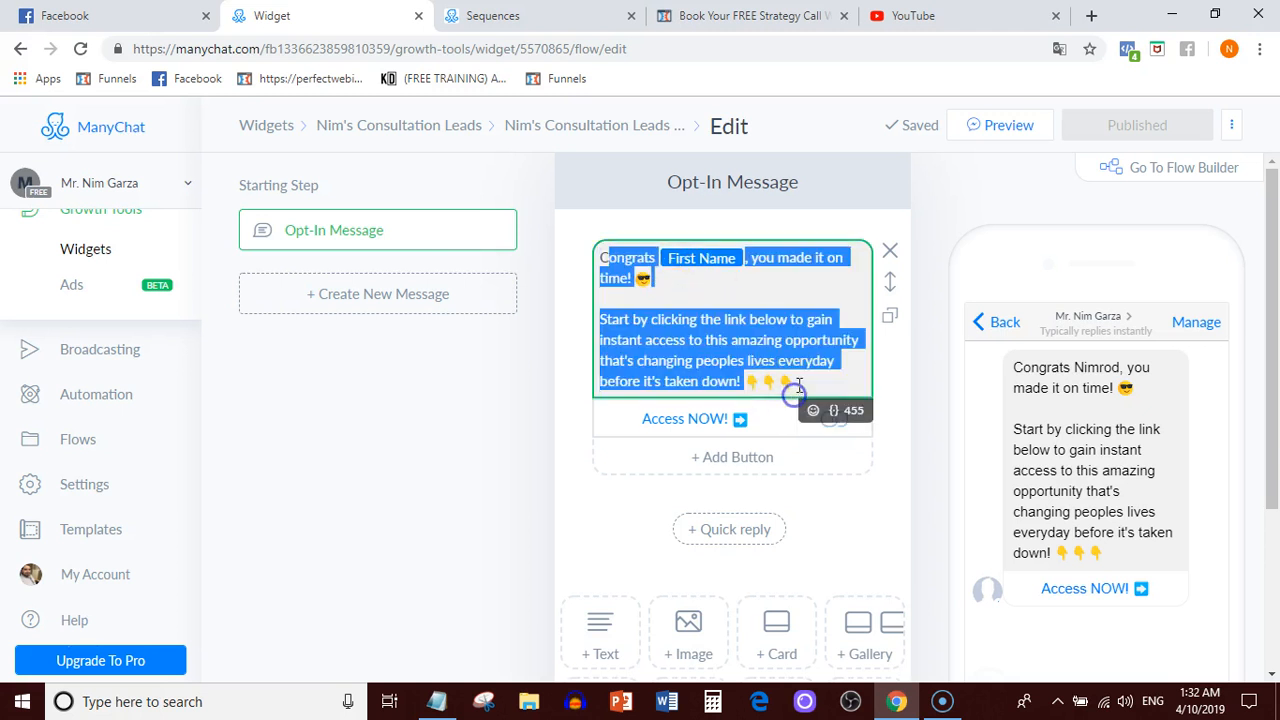
click(524, 346)
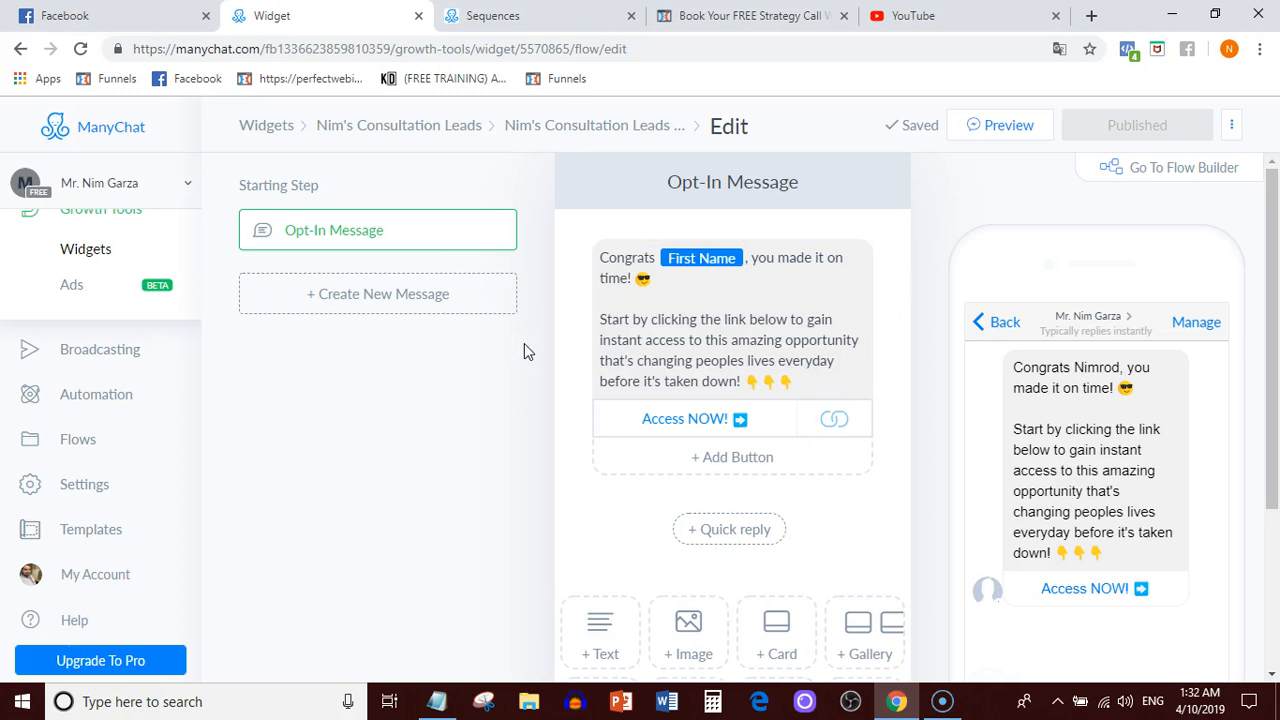
click(686, 366)
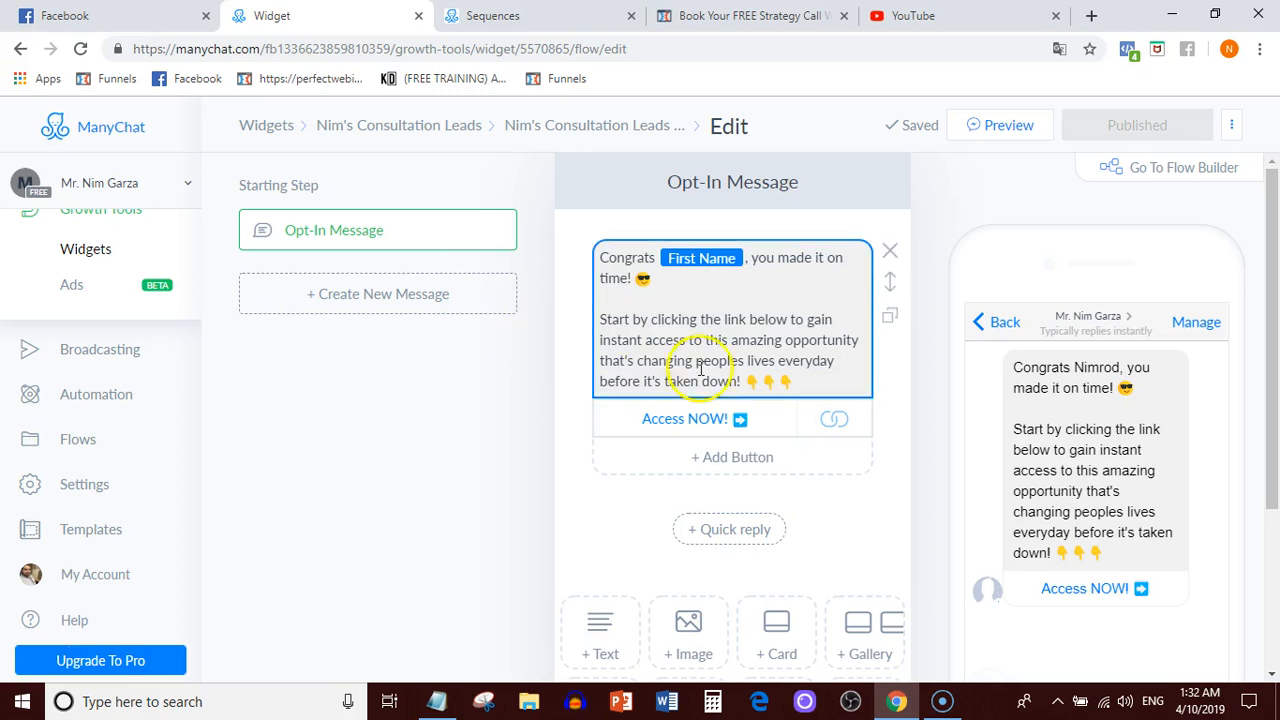
click(712, 300)
click(701, 320)
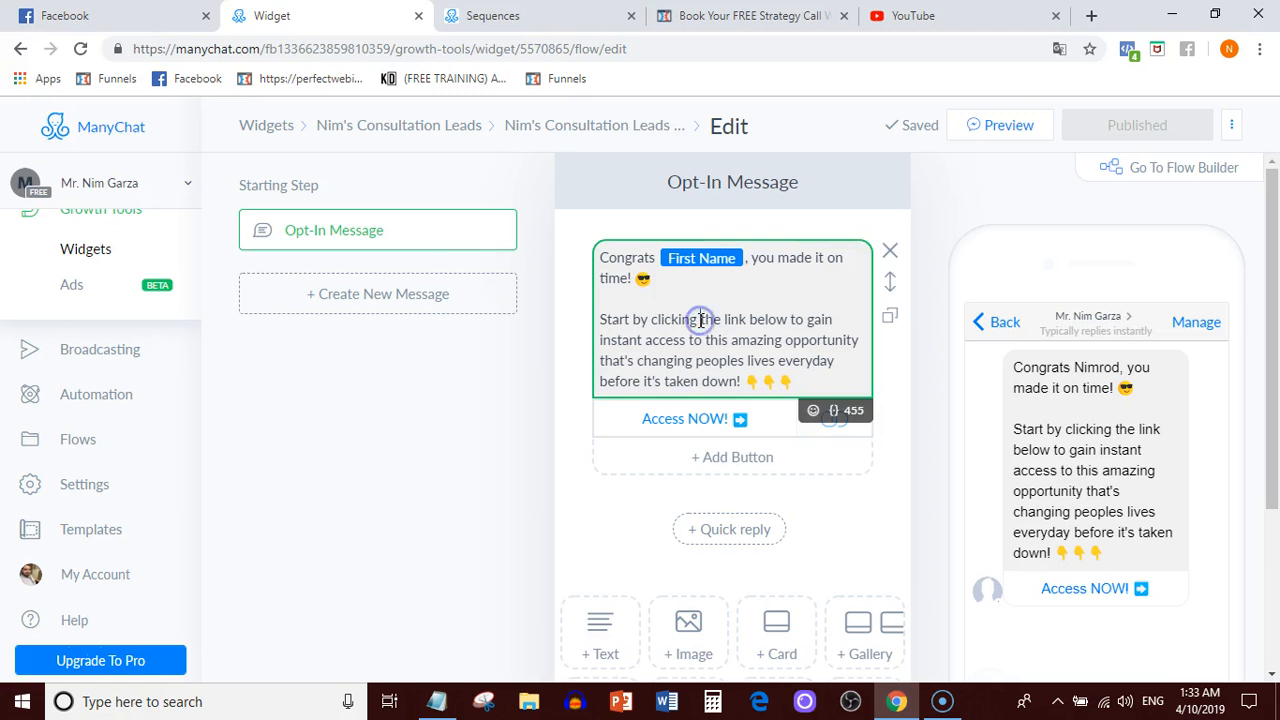
drag(812, 383, 608, 280)
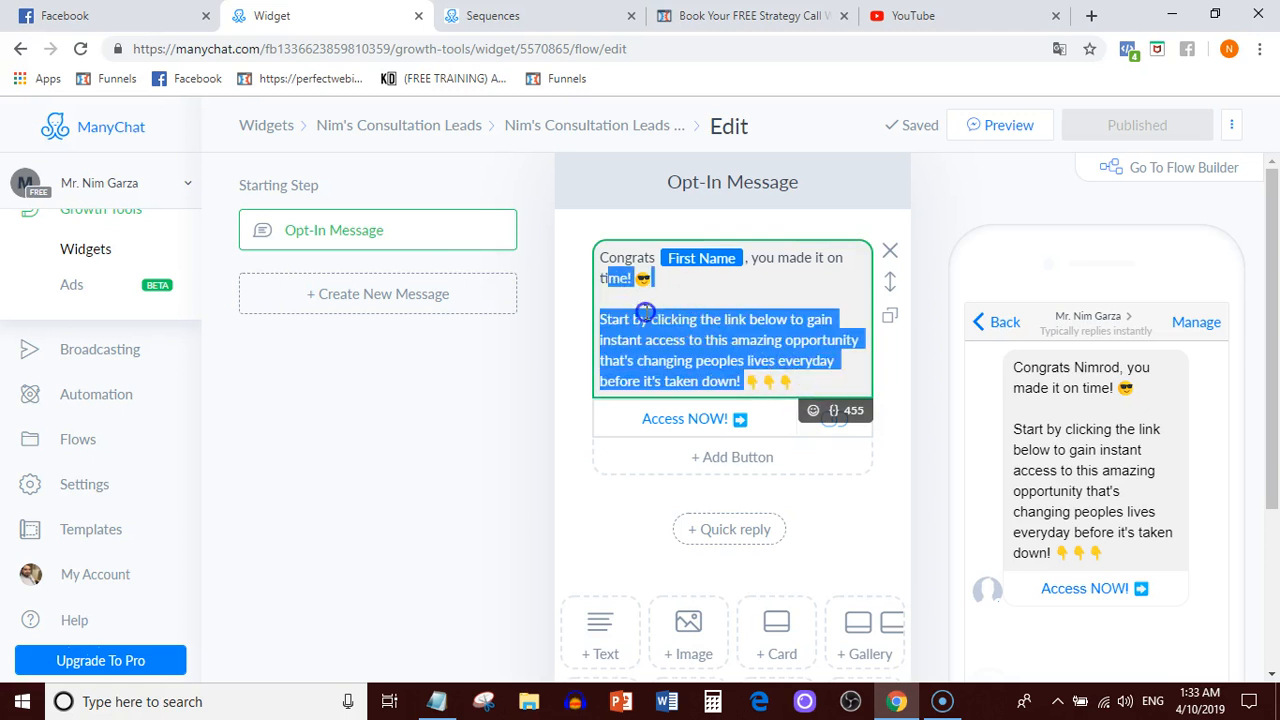
click(790, 377)
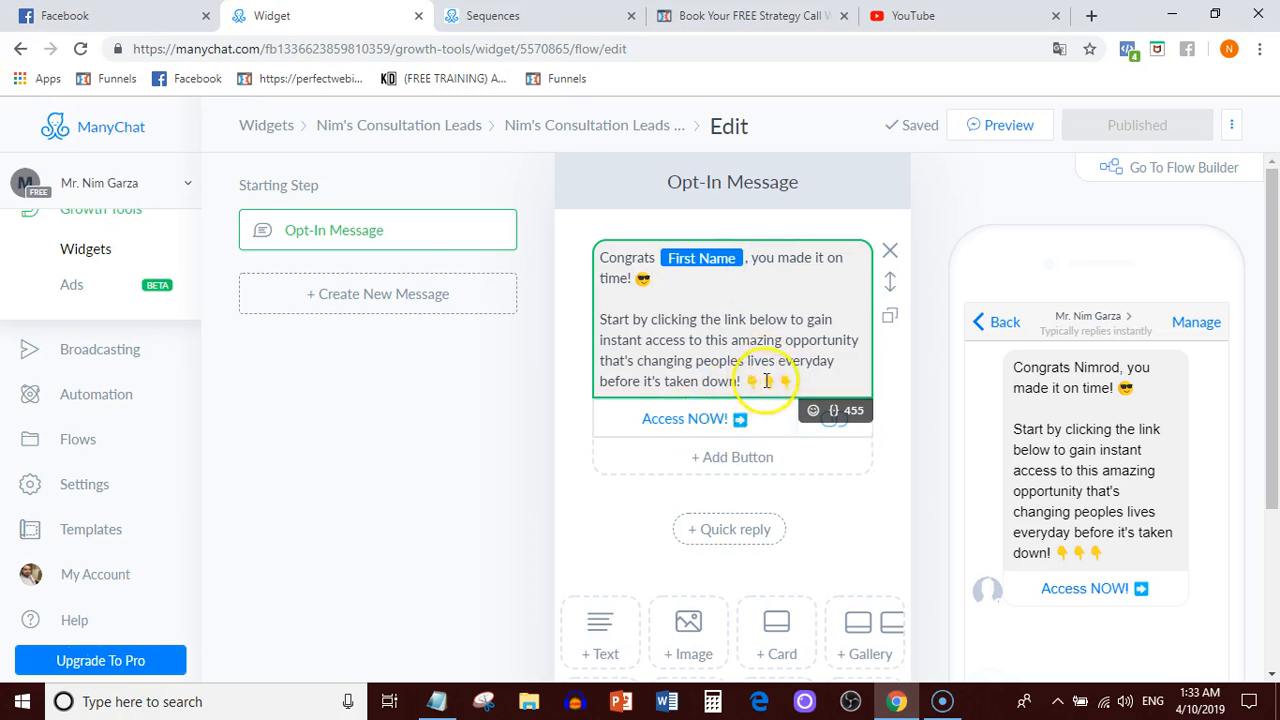
drag(800, 383, 590, 256)
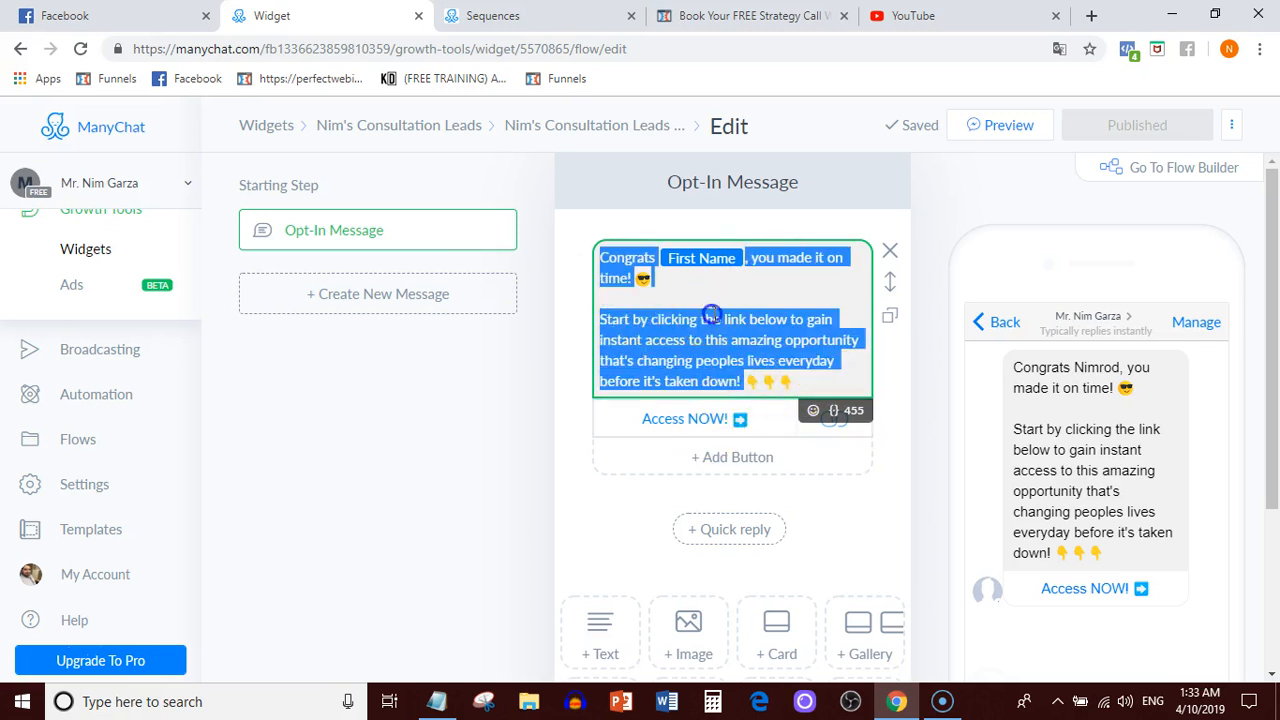
click(818, 300)
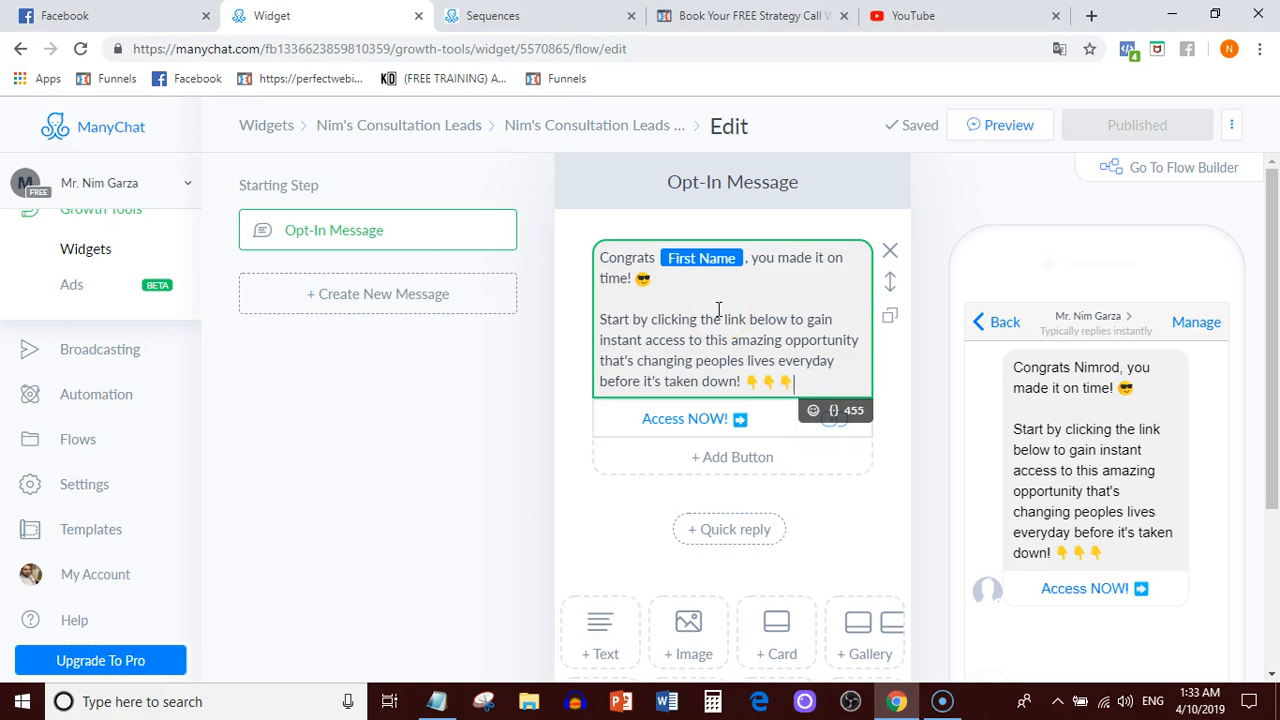
click(733, 294)
click(766, 377)
click(748, 377)
click(743, 345)
drag(800, 382, 586, 252)
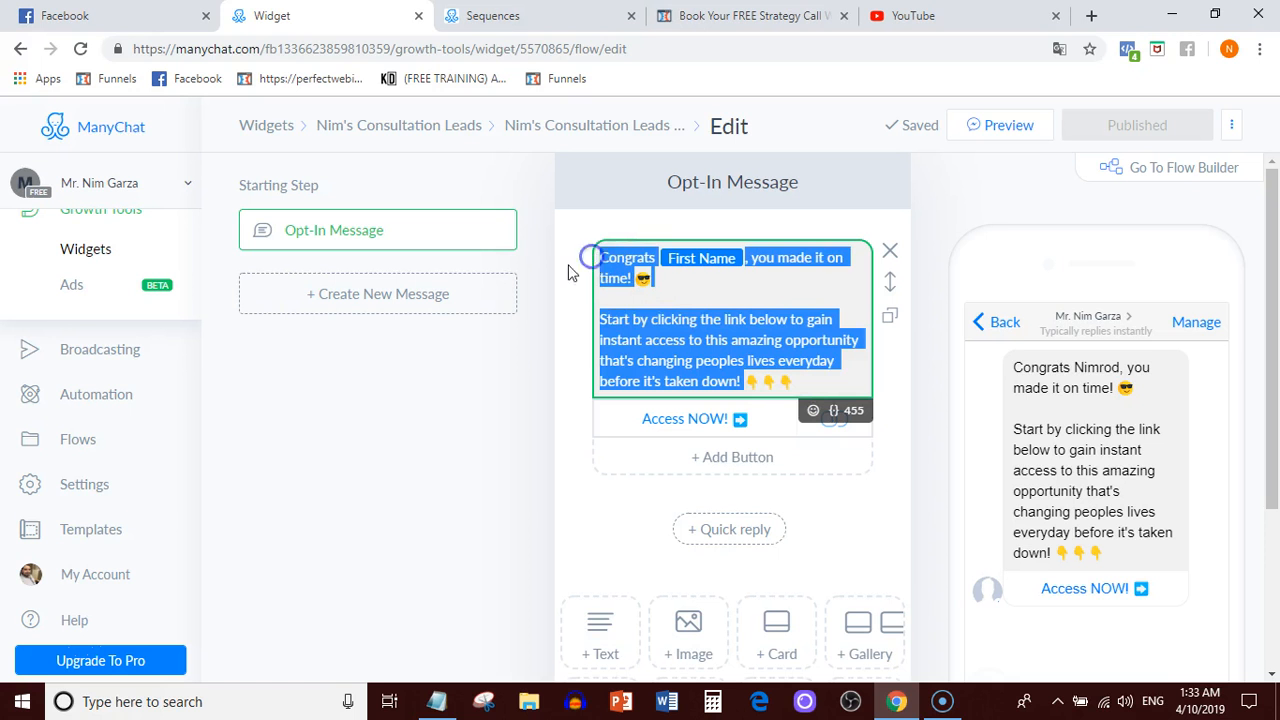
click(545, 275)
click(694, 272)
click(705, 328)
Switch to Facebook, close the open Messenger chat with the page and return to the ManyChat widget editor
click(120, 15)
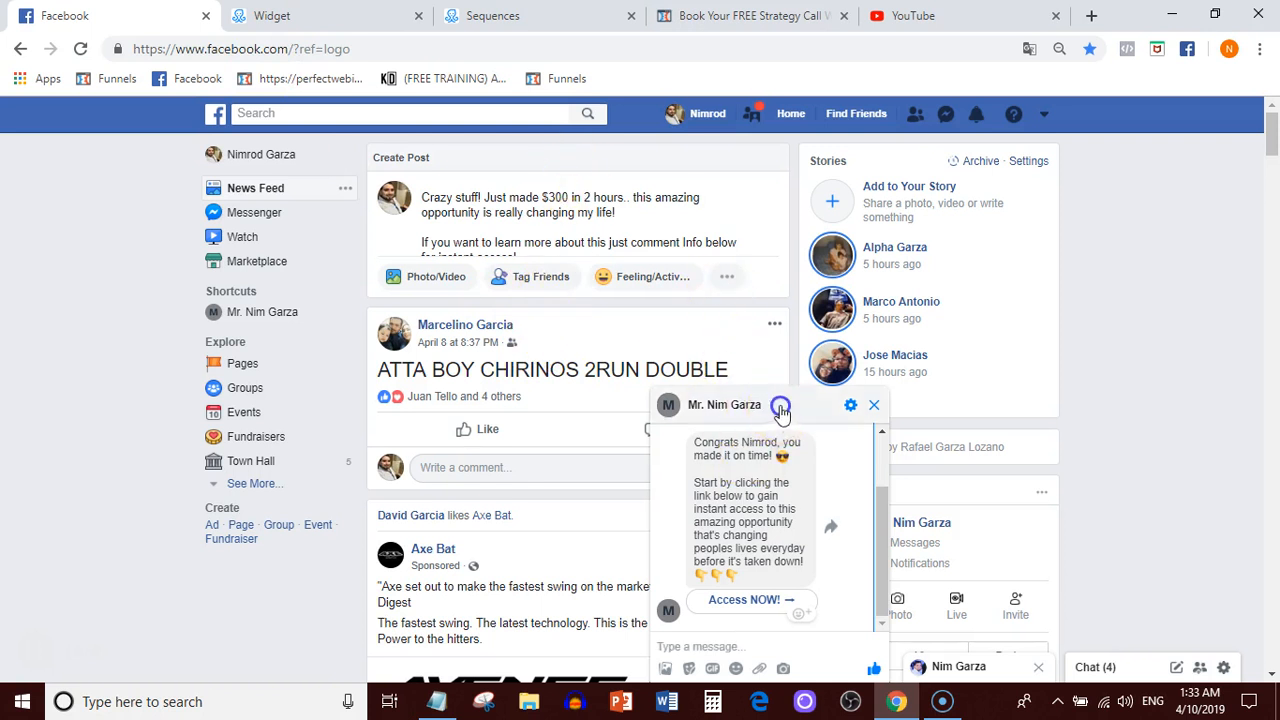
click(874, 404)
click(358, 12)
click(705, 322)
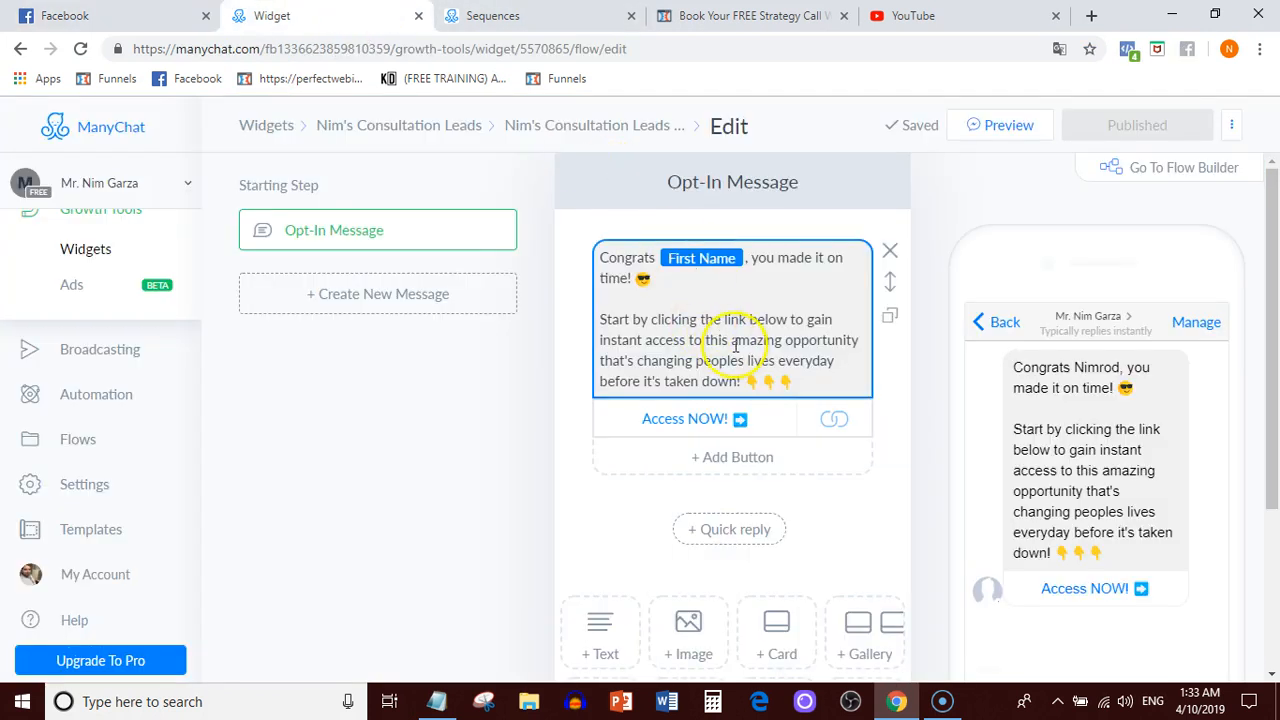
click(688, 324)
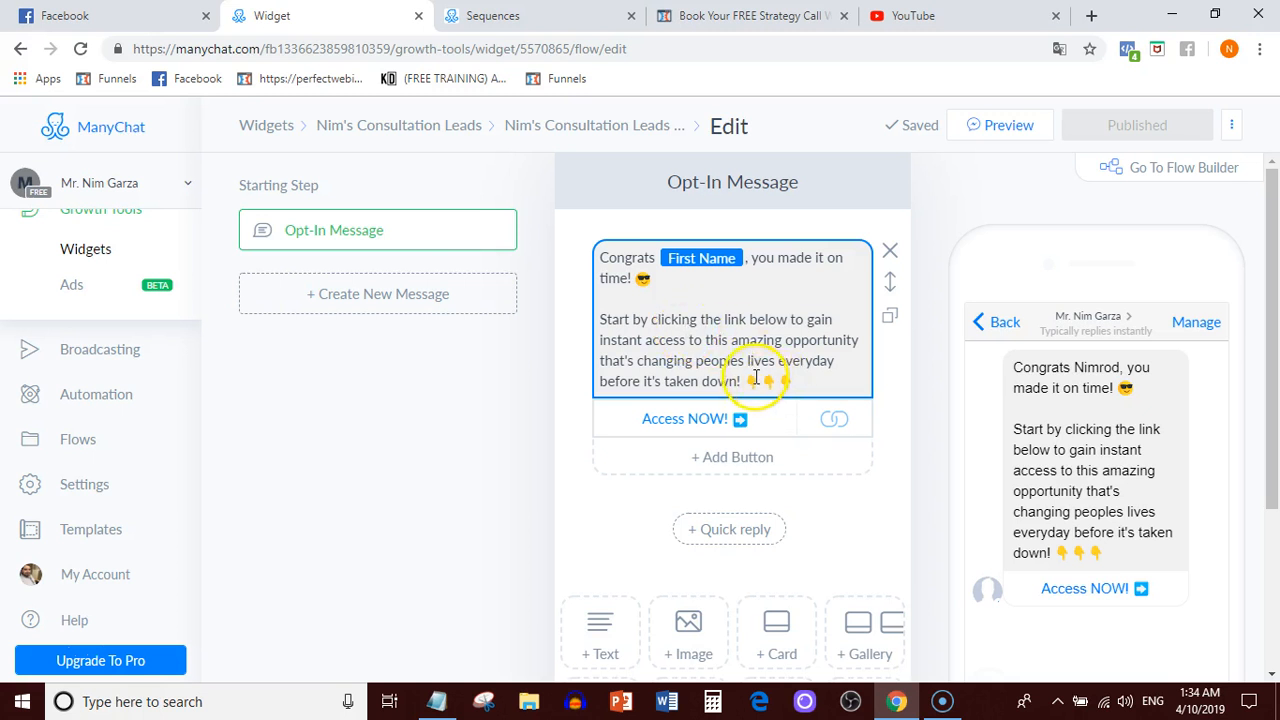
click(800, 380)
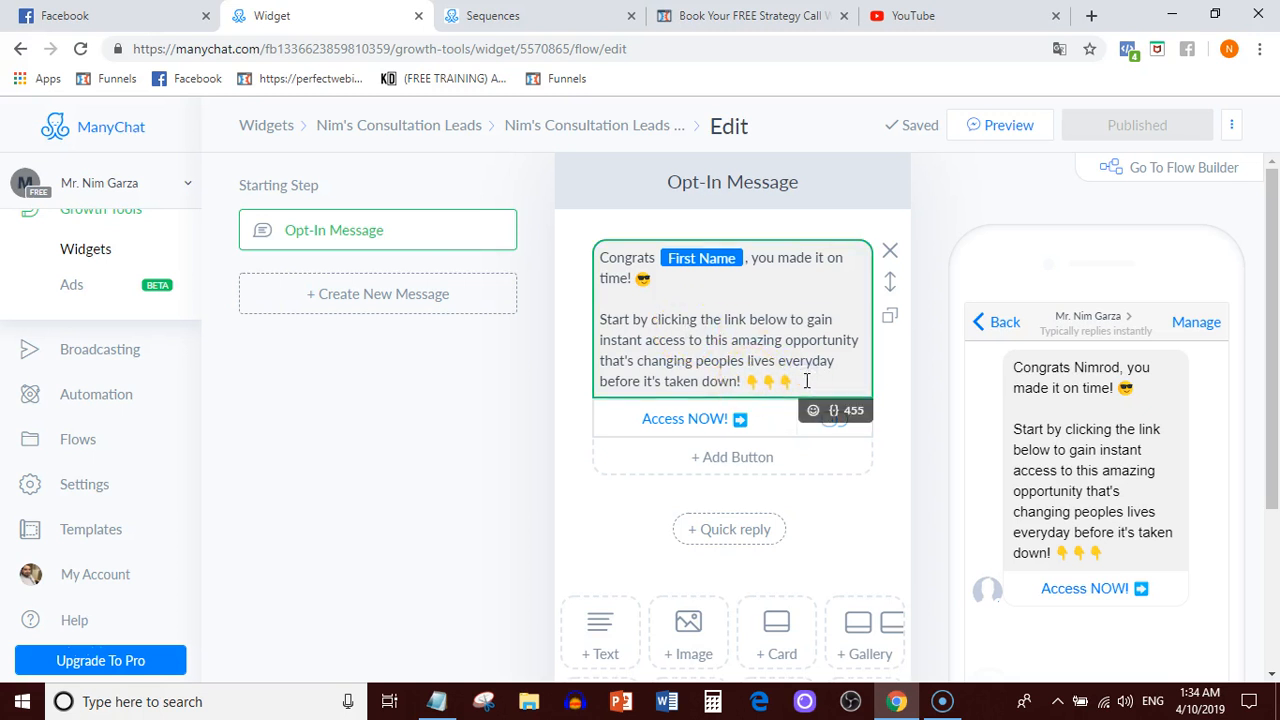
click(664, 300)
click(662, 262)
click(770, 281)
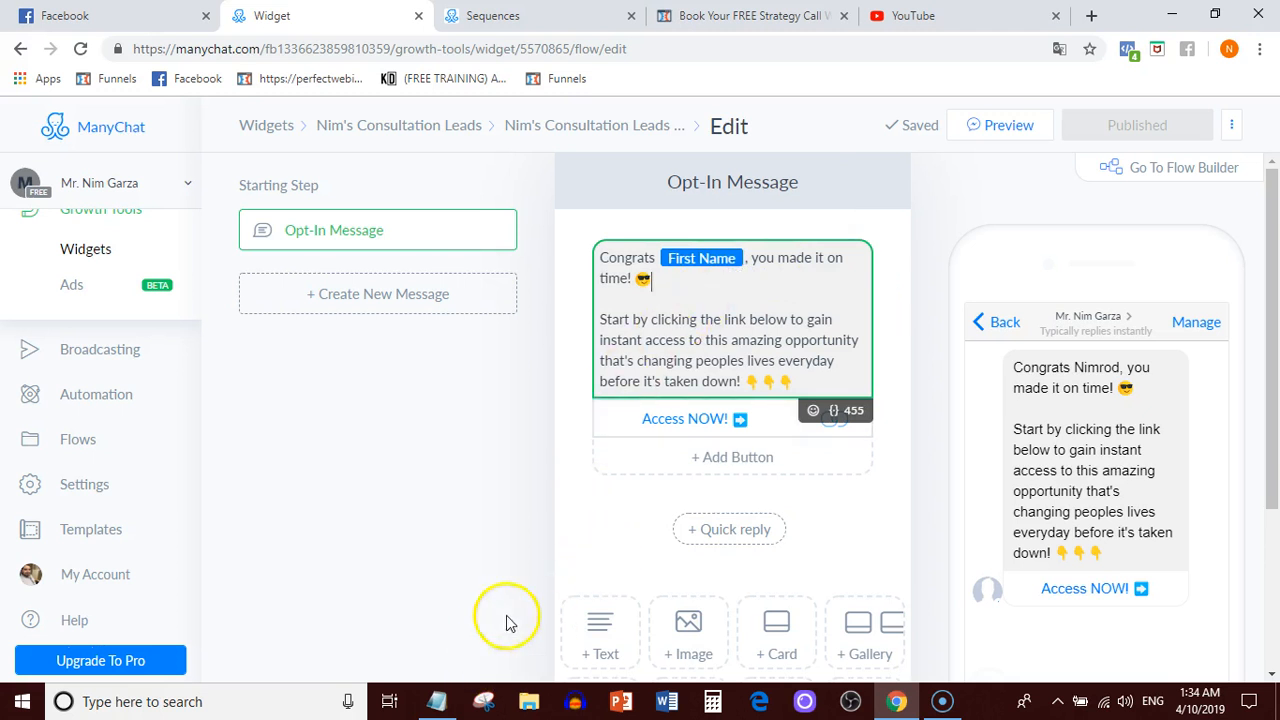
click(567, 470)
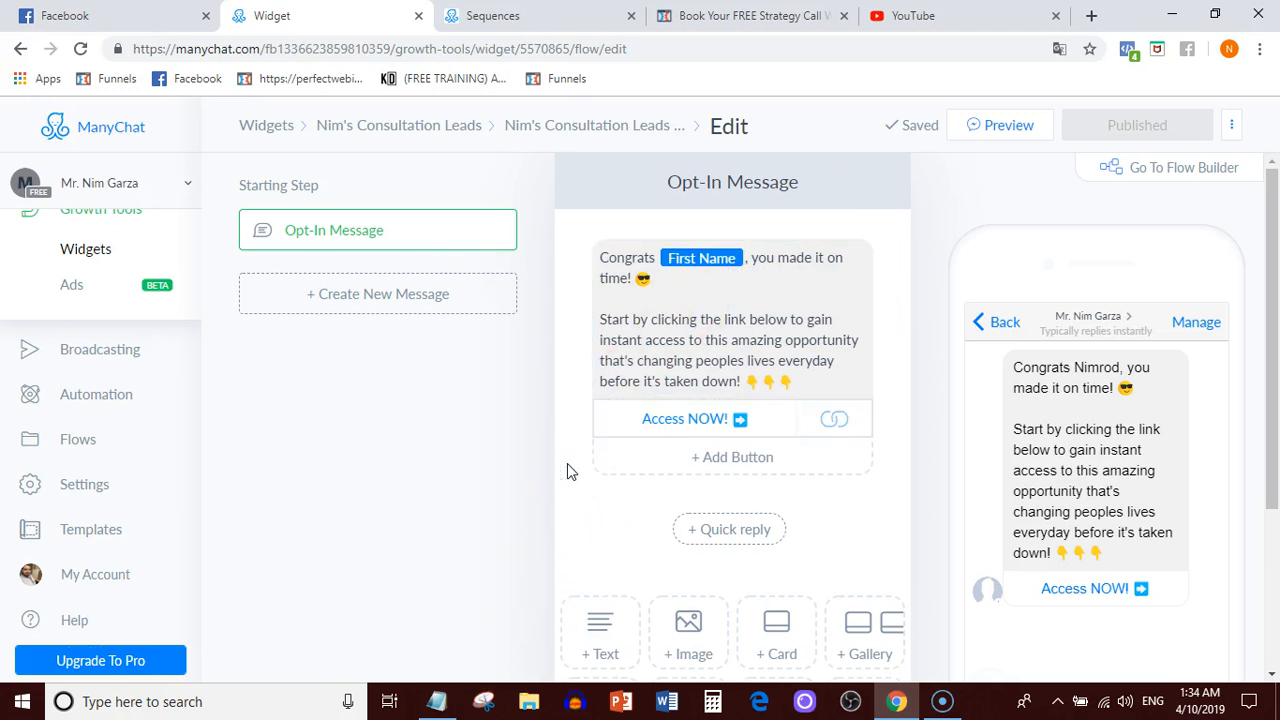